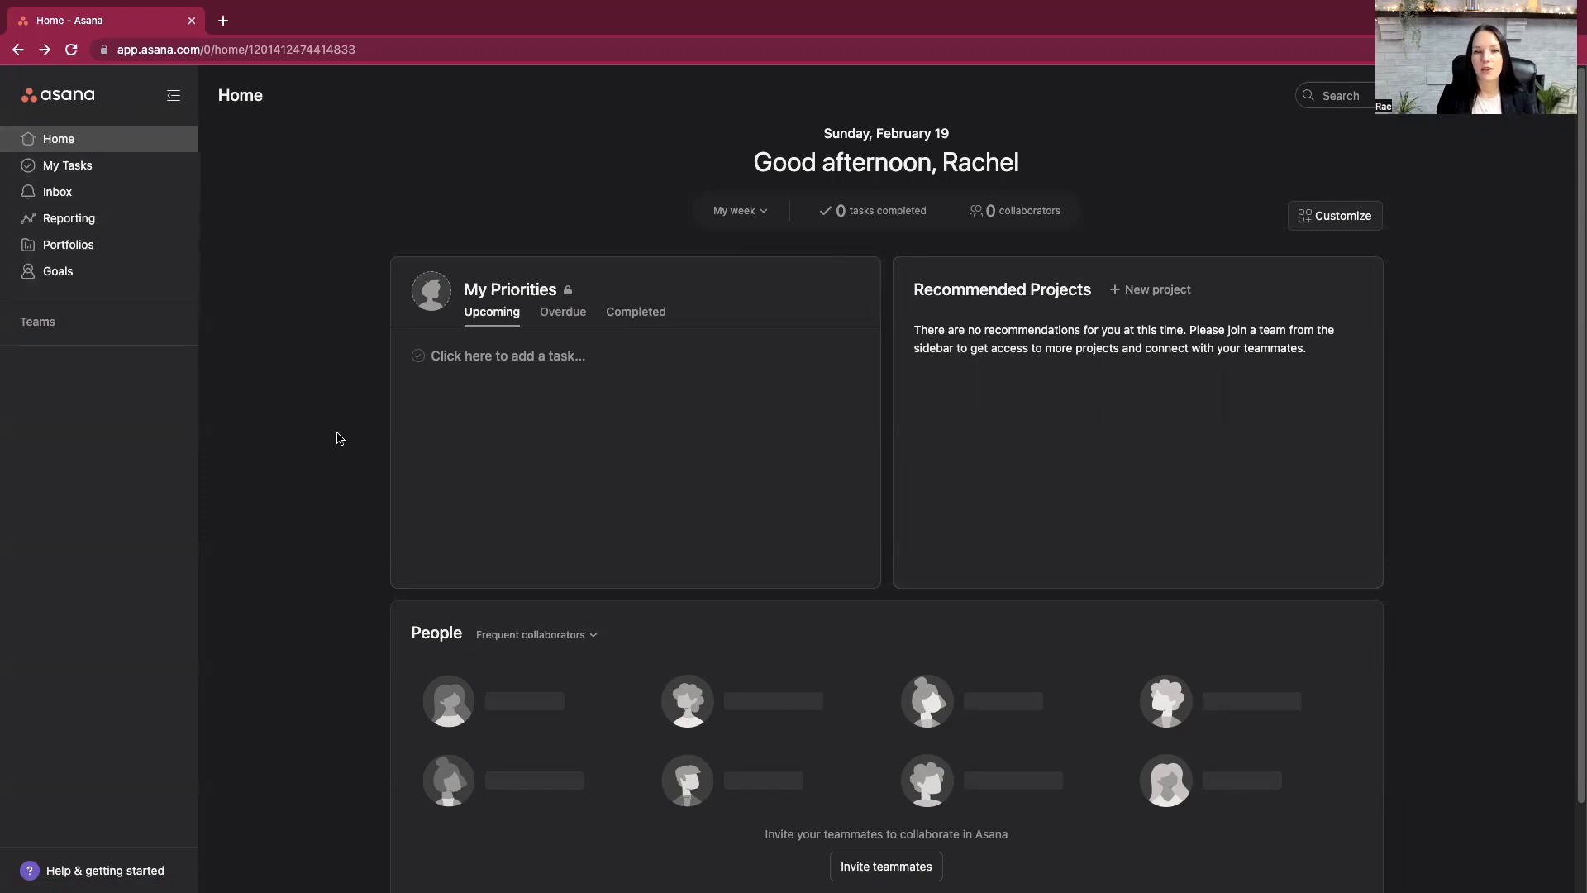
- Review the overdue and completed tasks under My Priorities
{"action": "left_click", "coordinate": [560, 314]}
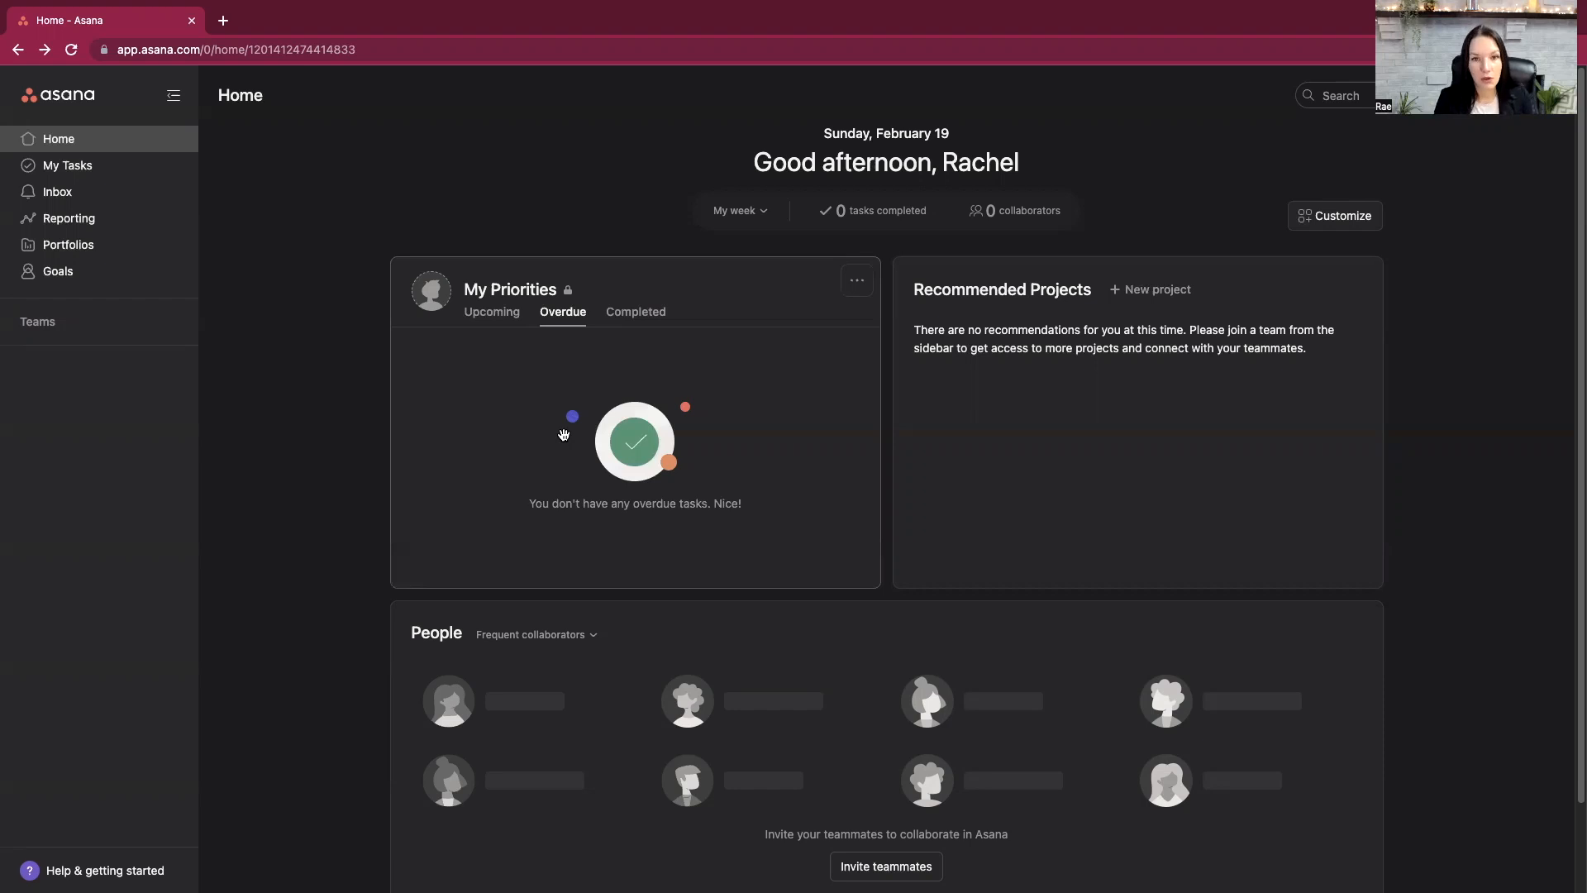
{"action": "left_click", "coordinate": [662, 313]}
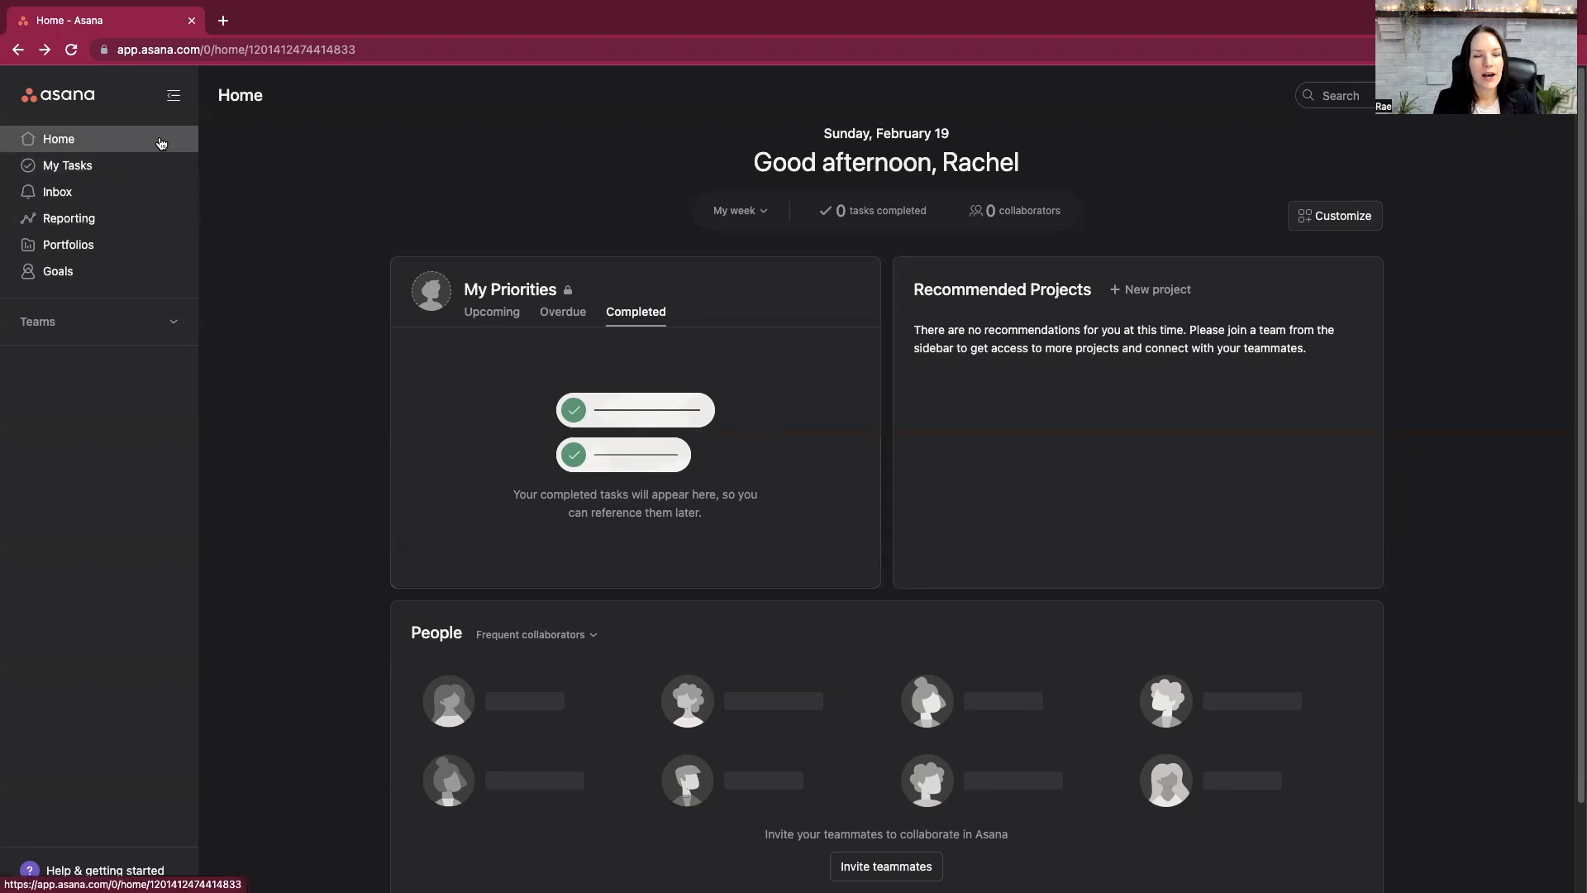
- View My Tasks as a board and as a calendar, dismissing the priority field tip, and check the inbox
{"action": "left_click", "coordinate": [69, 168]}
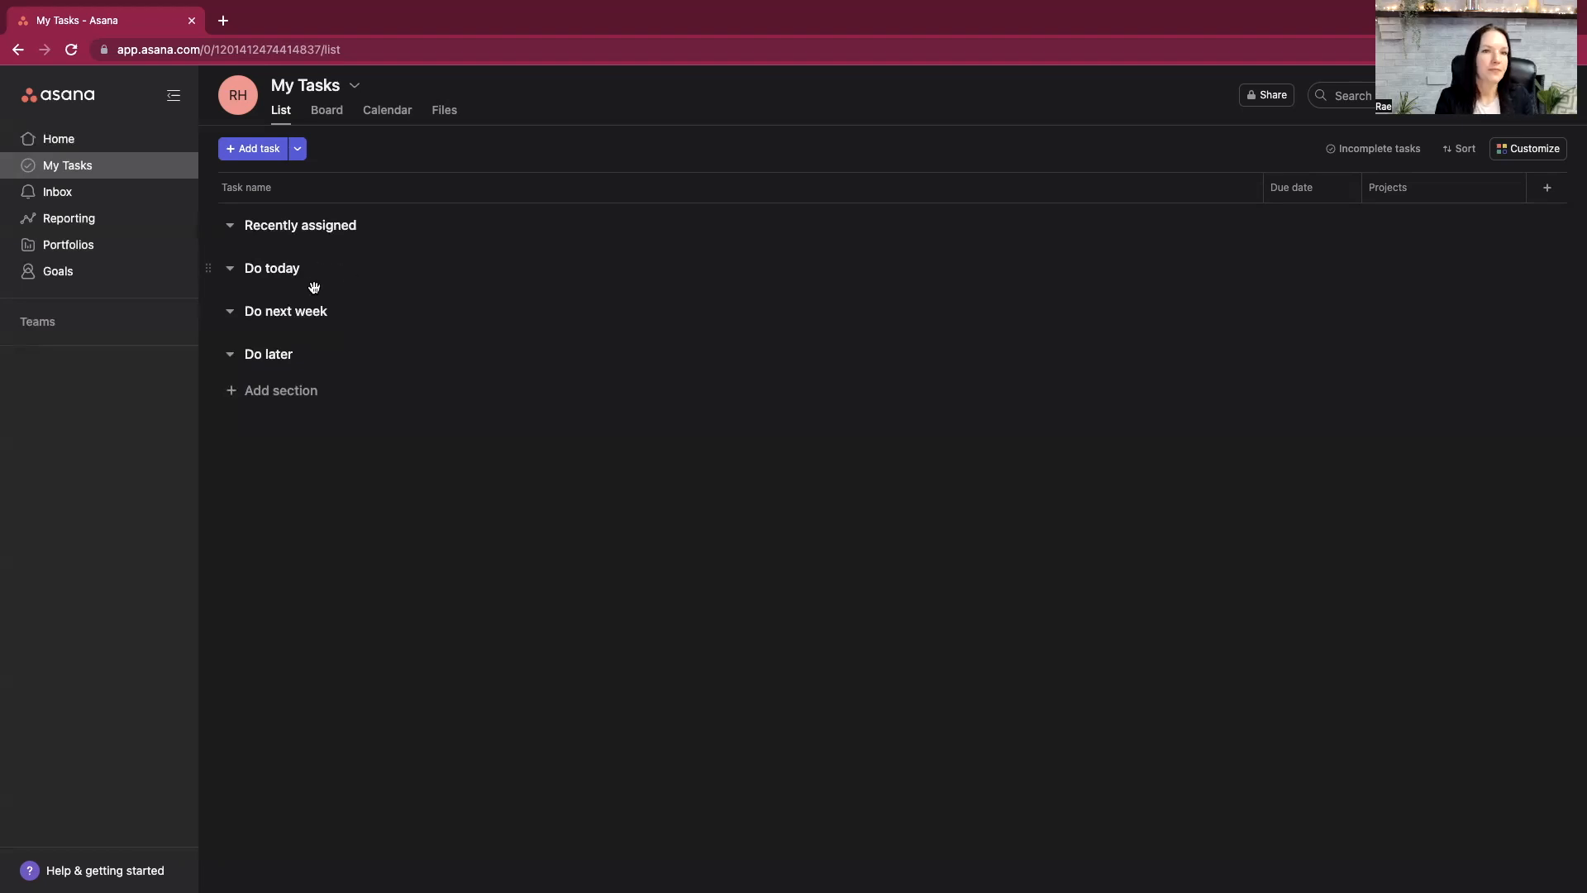
{"action": "left_click", "coordinate": [327, 111]}
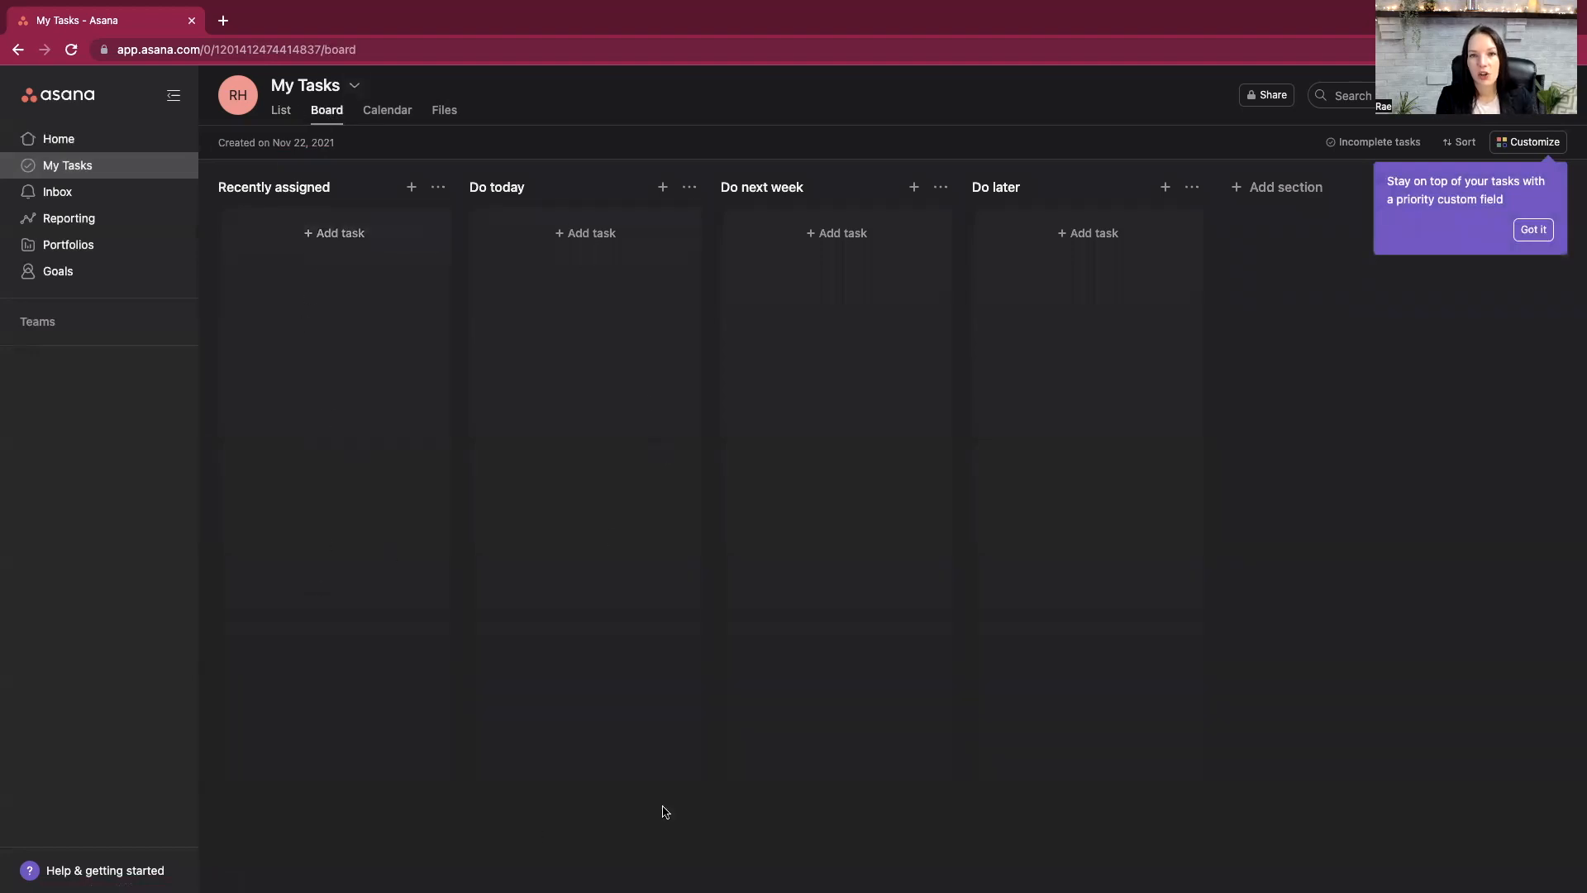
{"action": "left_click", "coordinate": [382, 113]}
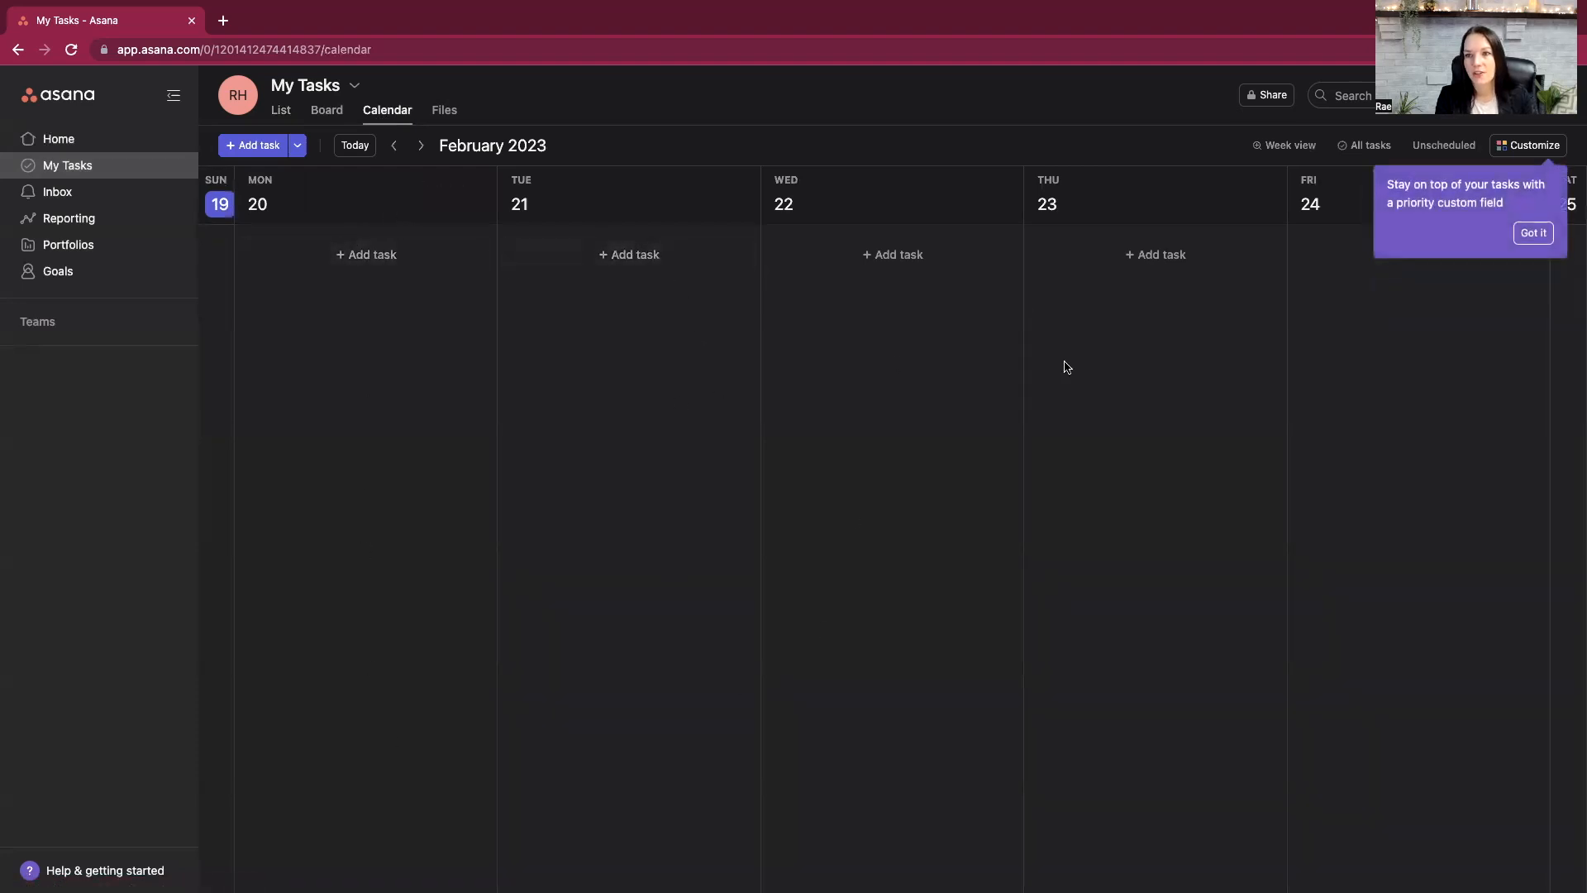
{"action": "left_click", "coordinate": [1534, 234]}
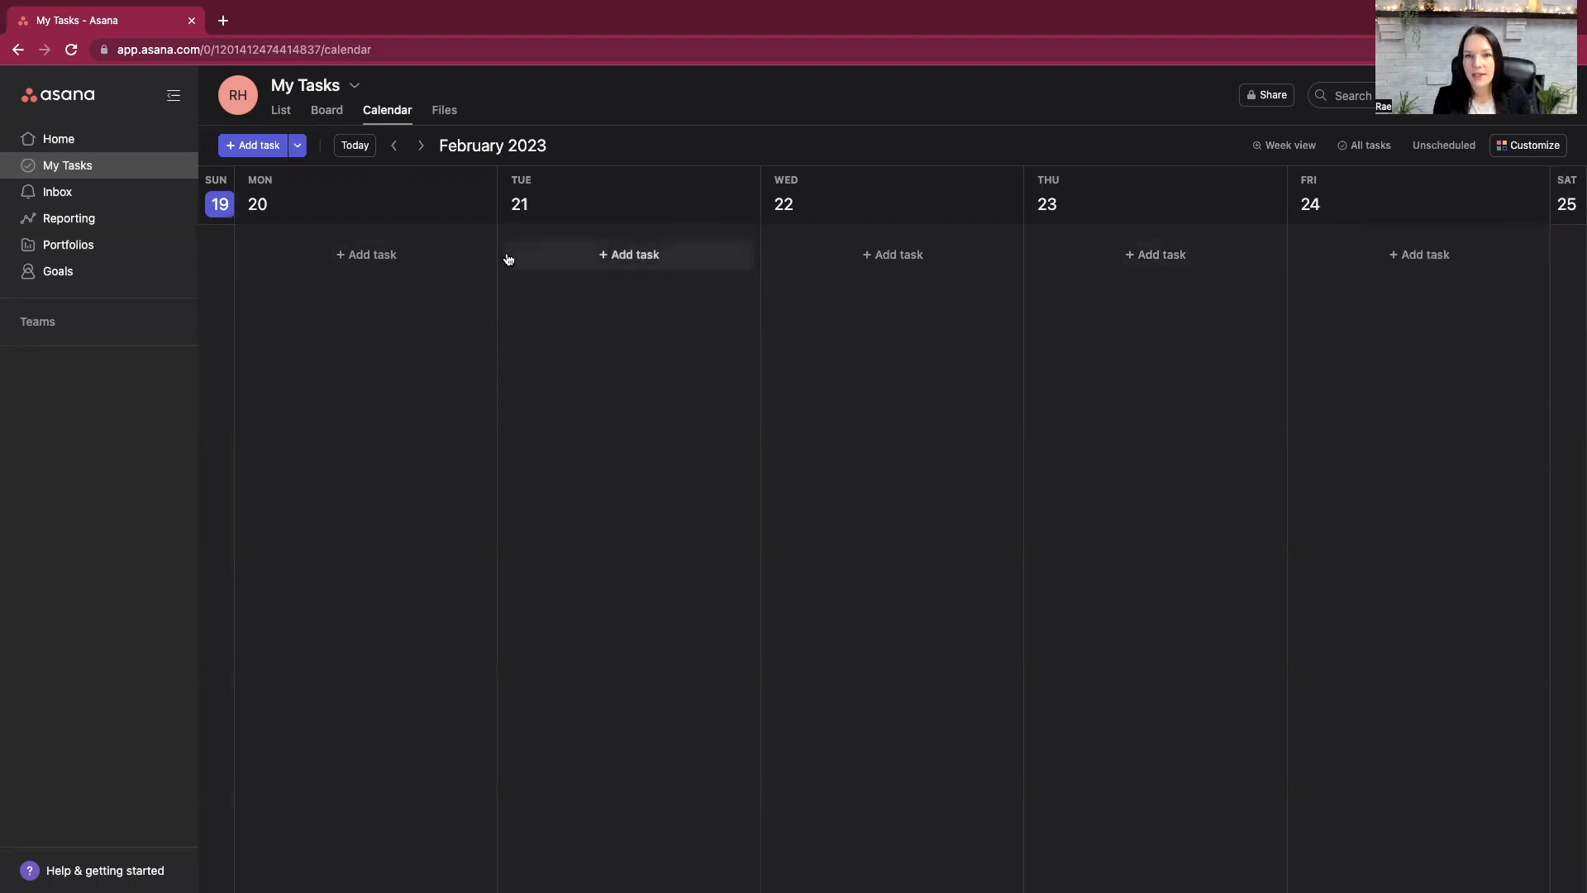
{"action": "left_click", "coordinate": [98, 199]}
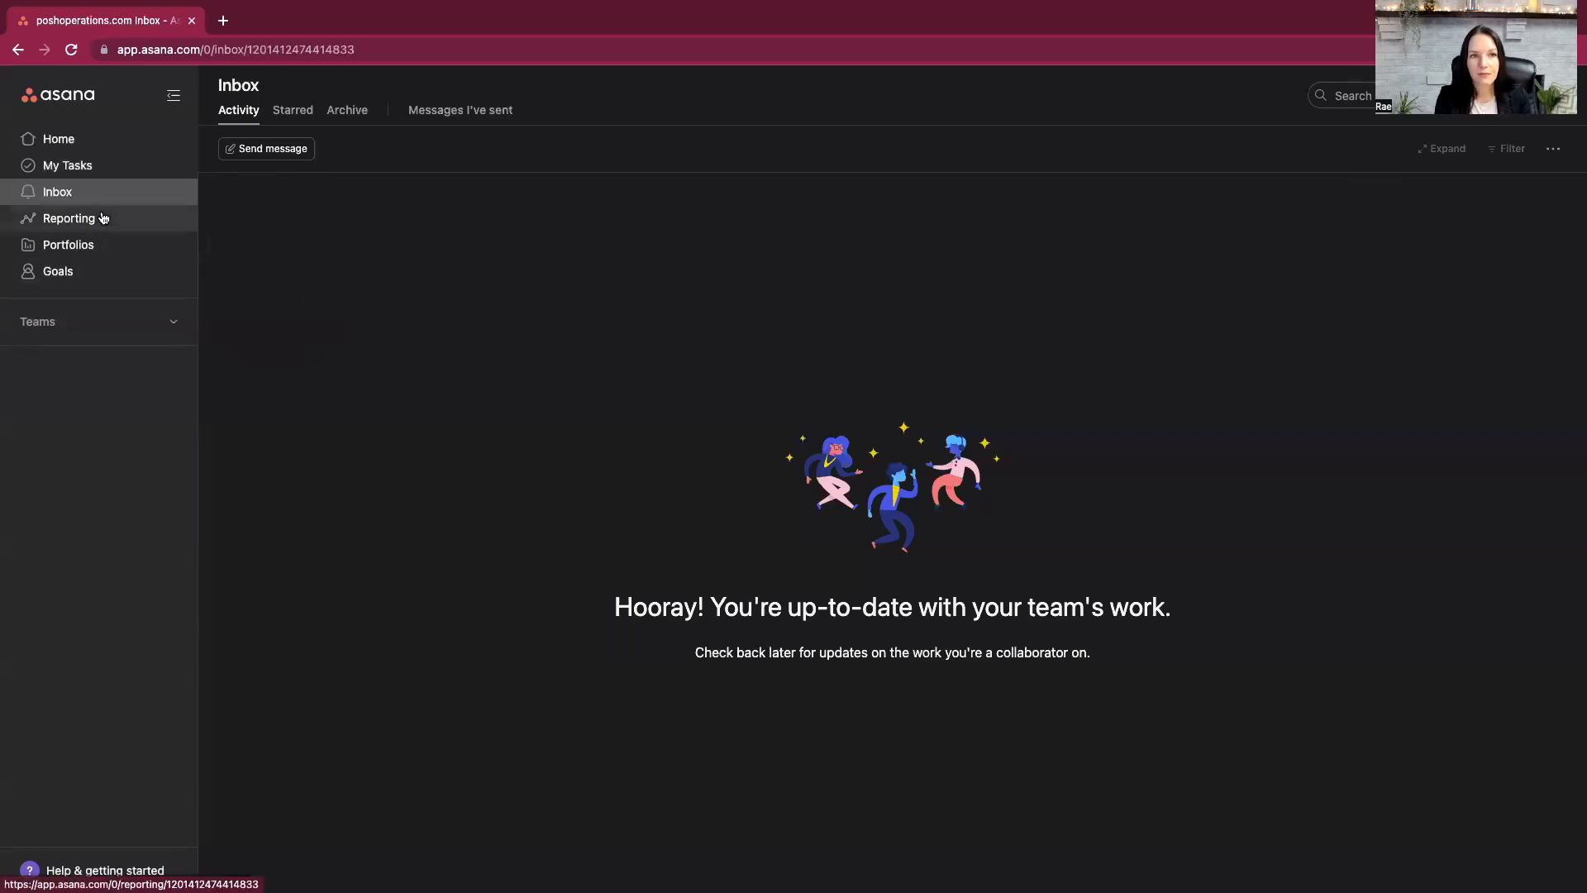
- Start a new project from the 1:1 Meeting Agenda template and choose Posh Ops as its team
{"action": "left_click", "coordinate": [115, 149]}
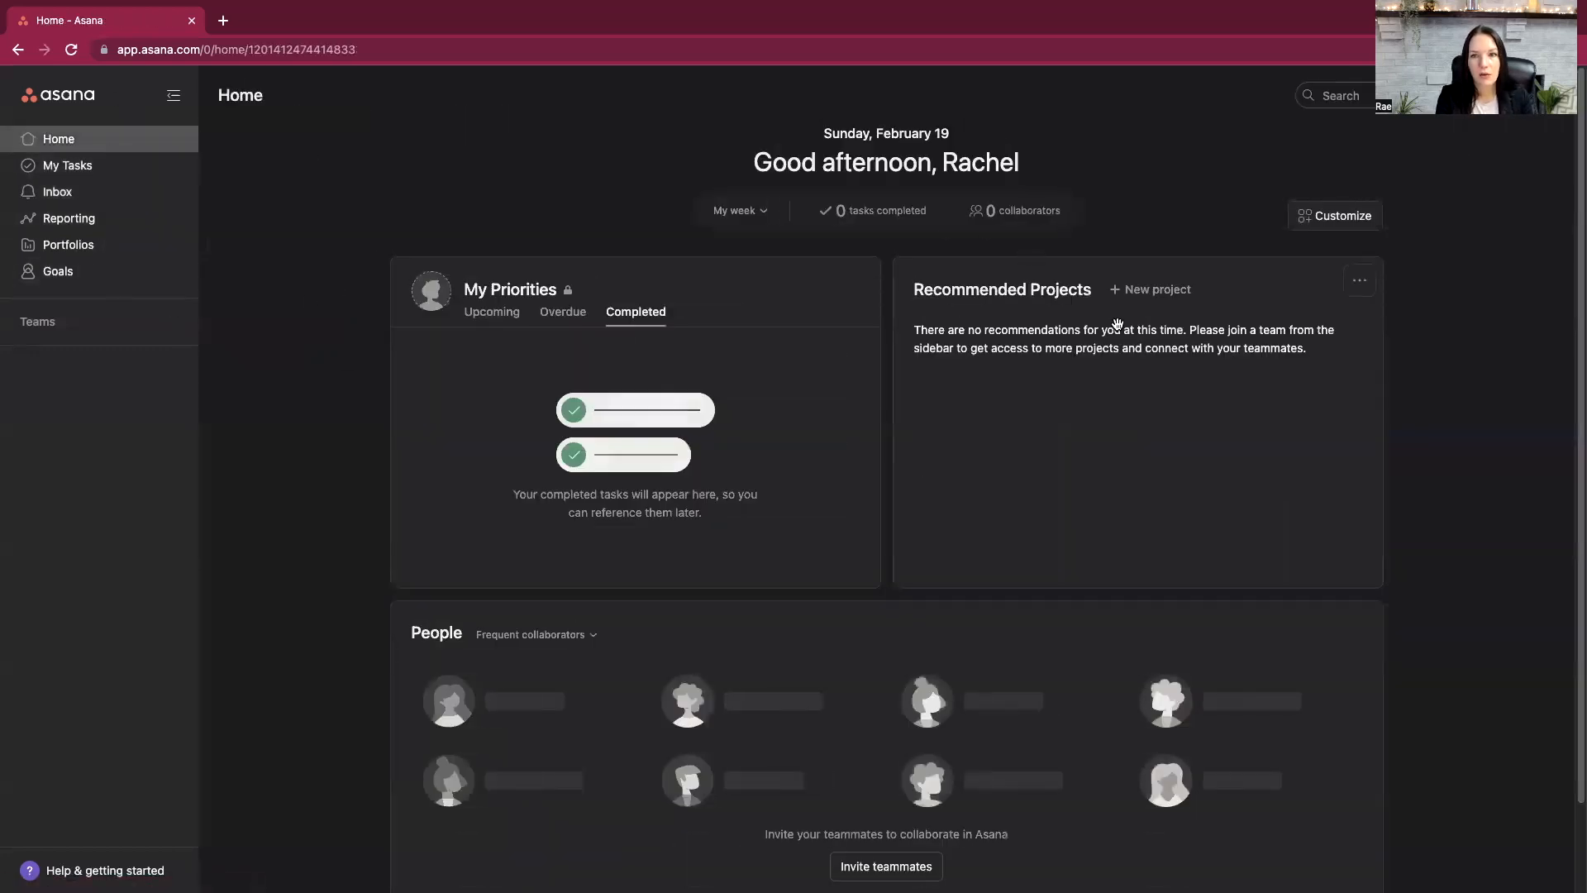
{"action": "left_click", "coordinate": [1136, 294]}
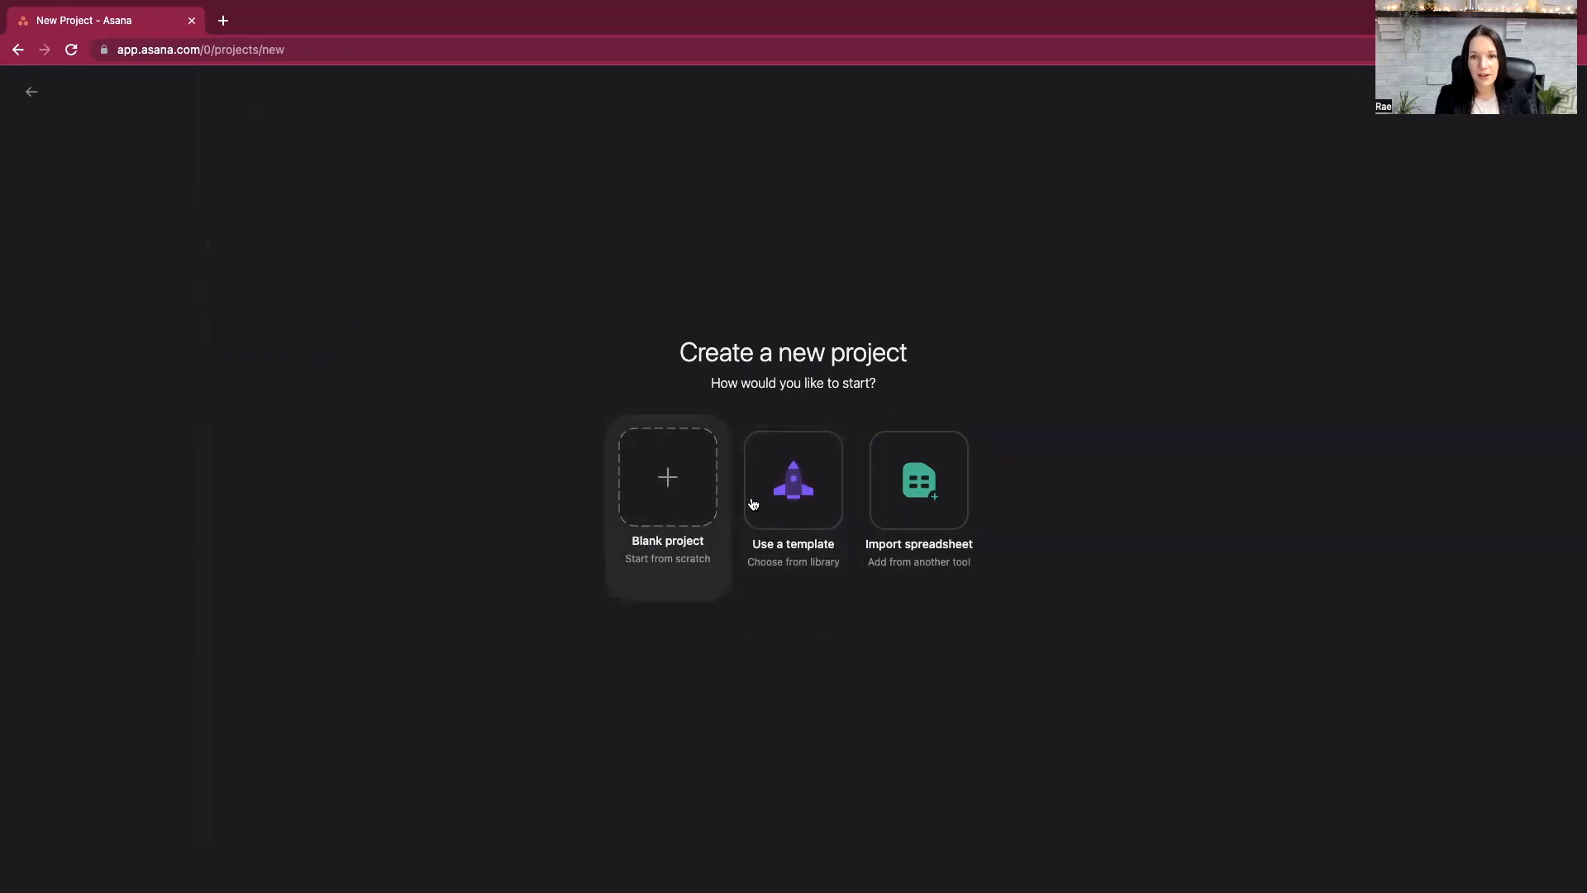
{"action": "left_click", "coordinate": [798, 475]}
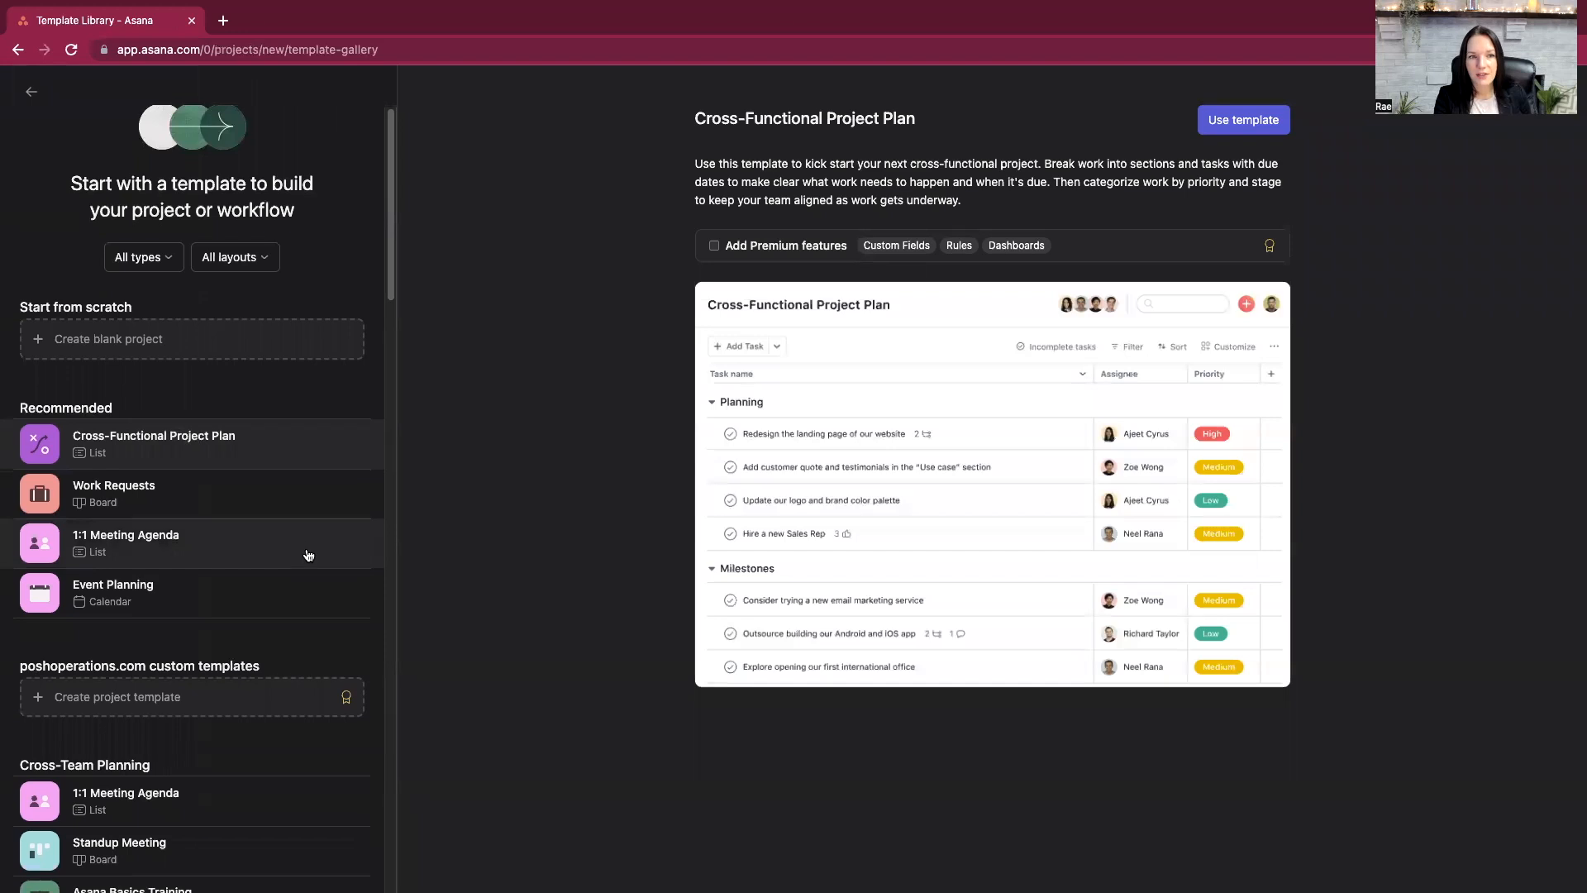
{"action": "scroll", "coordinate": [308, 559], "scroll_direction": "down", "scroll_amount": 2}
{"action": "scroll", "coordinate": [308, 555], "scroll_direction": "down", "scroll_amount": 1}
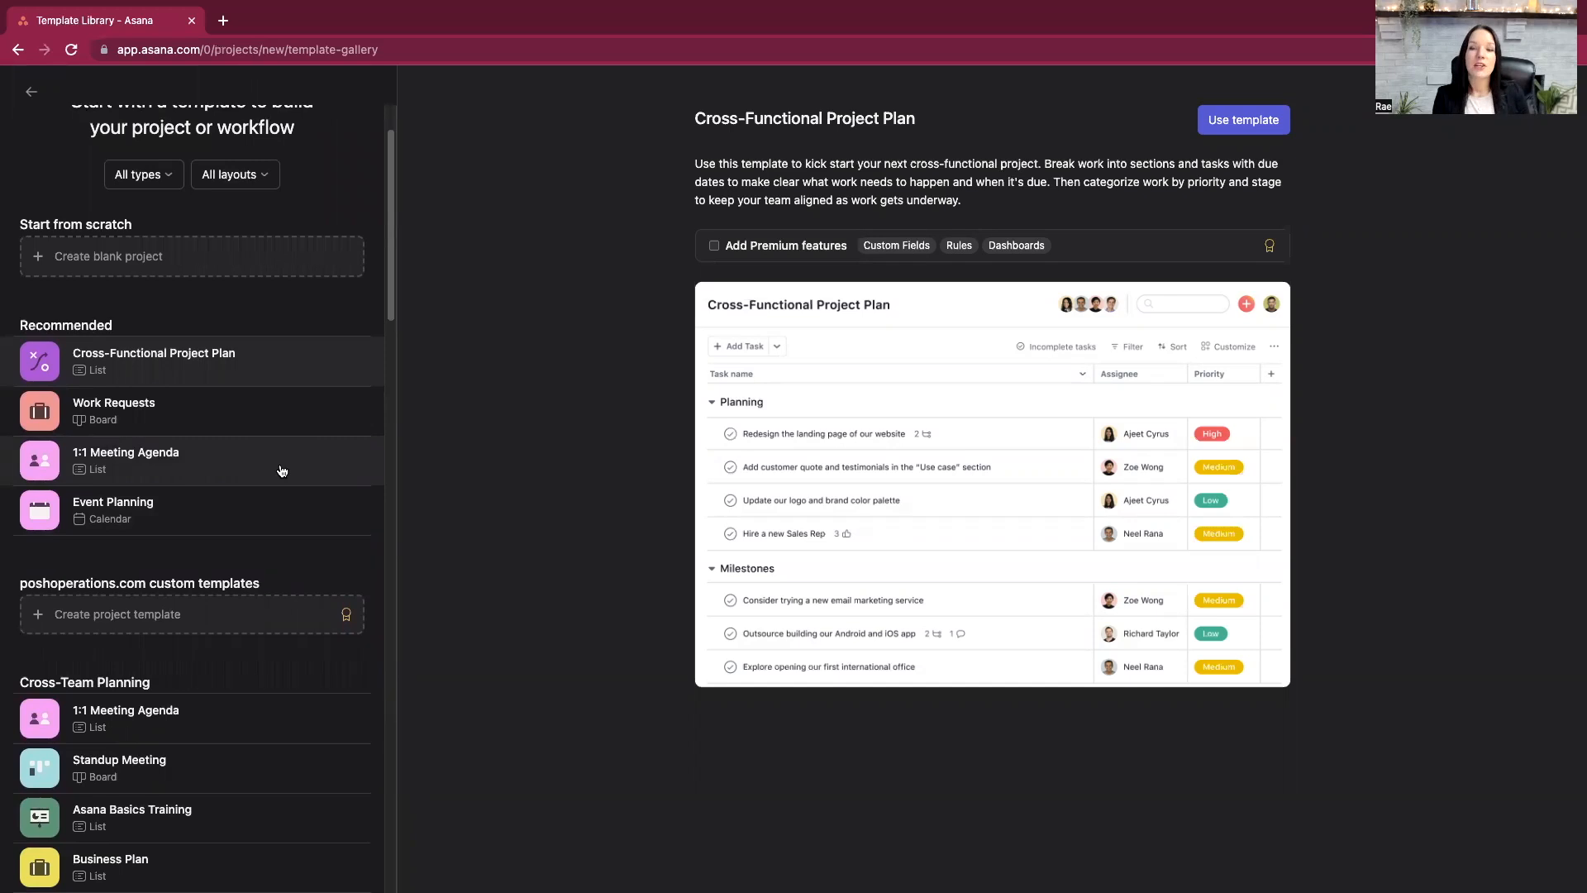
{"action": "left_click", "coordinate": [282, 467]}
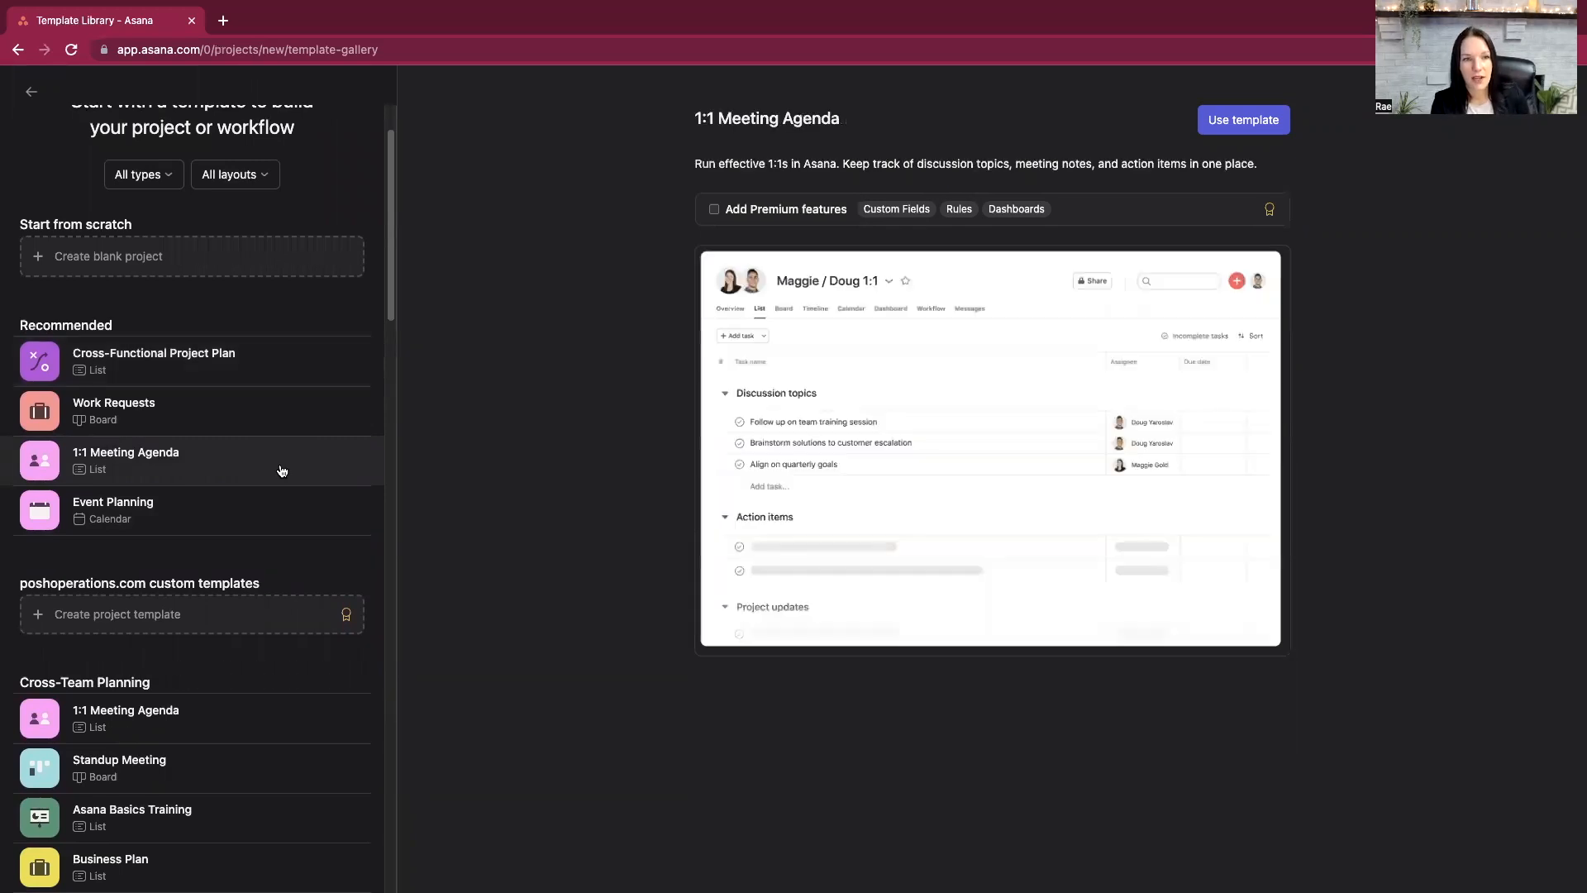
{"action": "left_click", "coordinate": [1238, 121]}
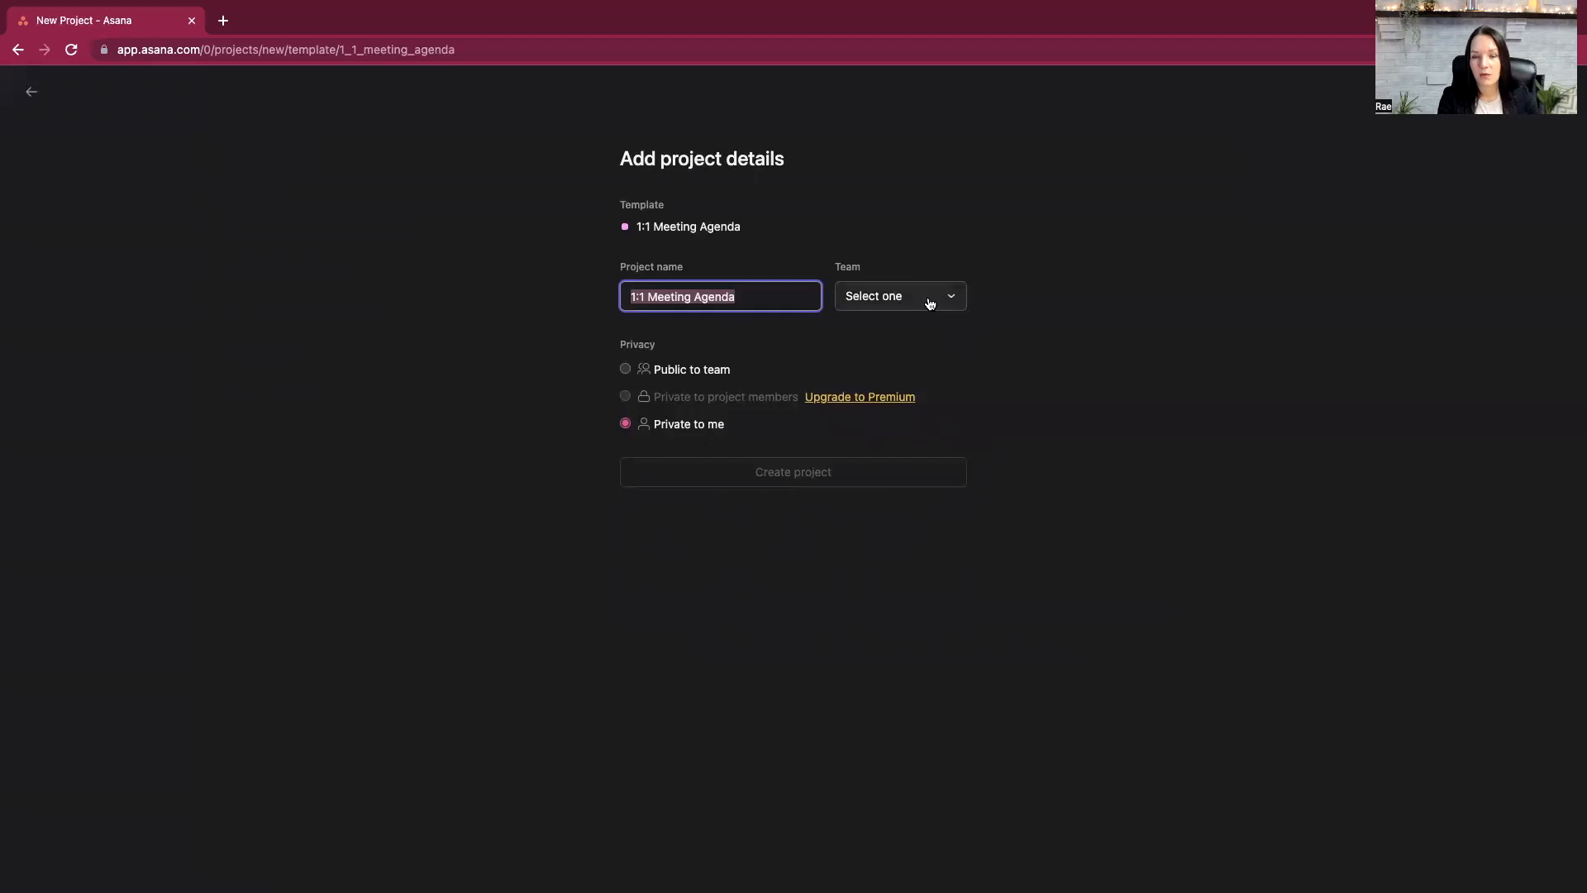
{"action": "left_click", "coordinate": [957, 305]}
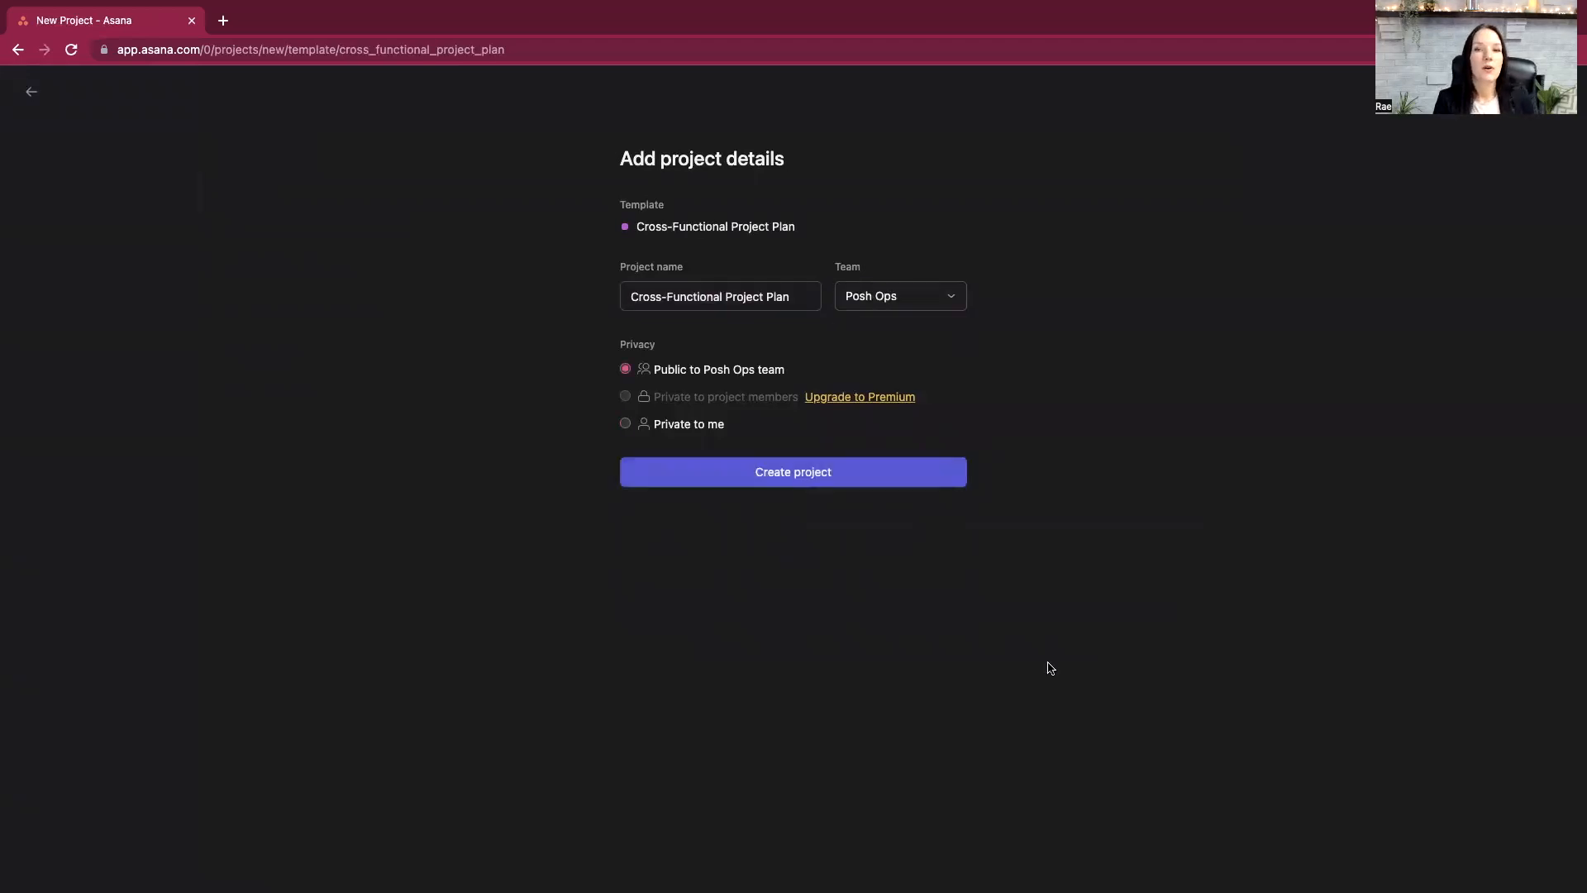
- Go back to the template library, reselect 1:1 Meeting Agenda, and create the project as public to the Posh Ops team
{"action": "left_click", "coordinate": [32, 91]}
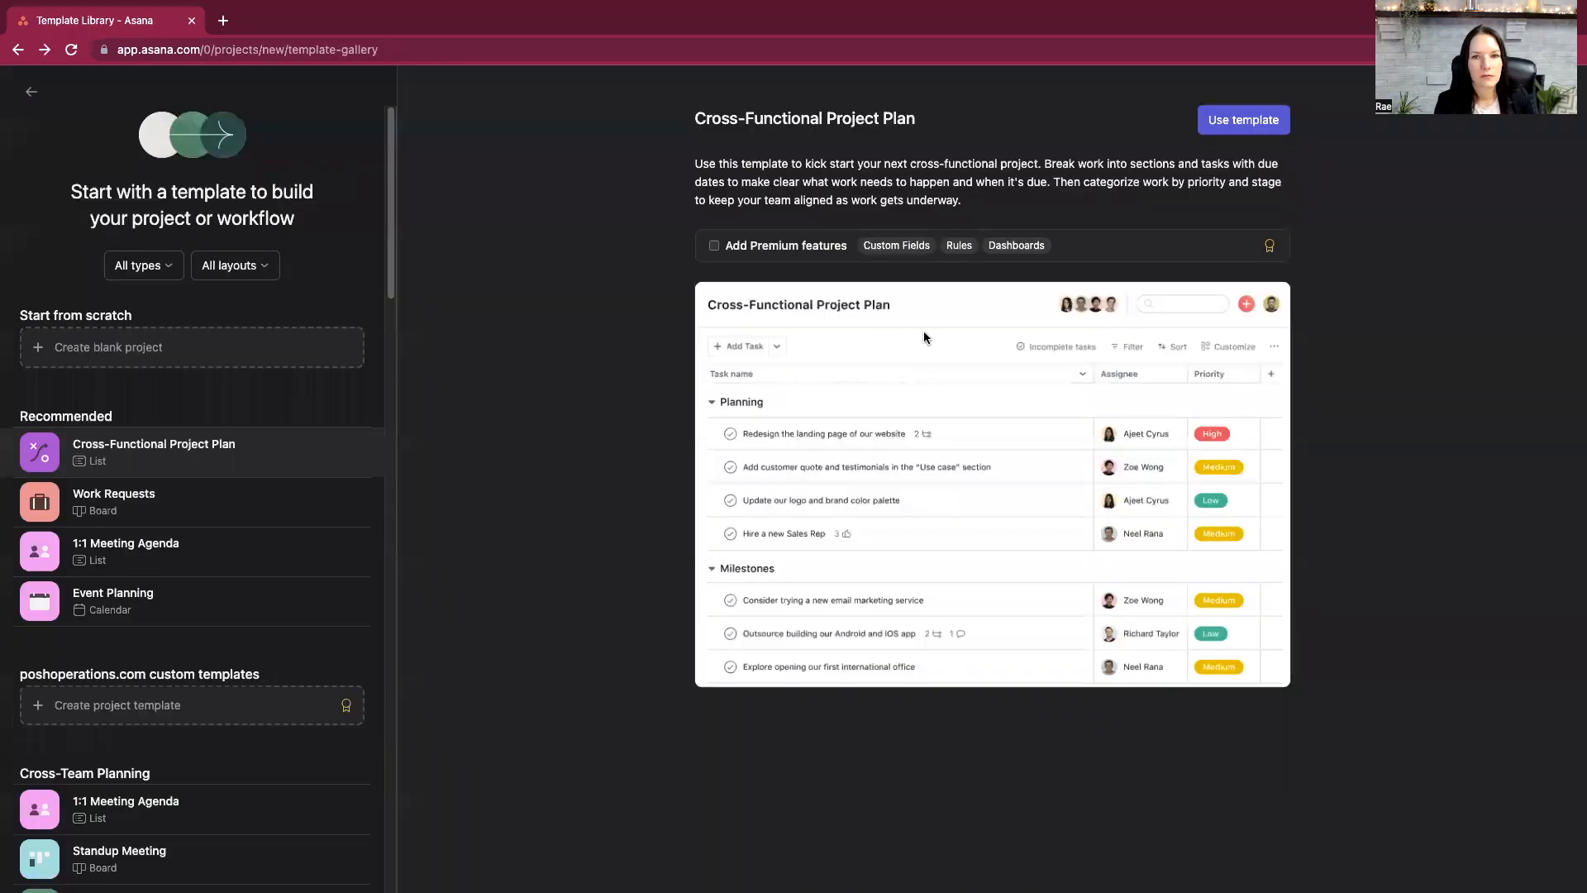
{"action": "left_click", "coordinate": [174, 544]}
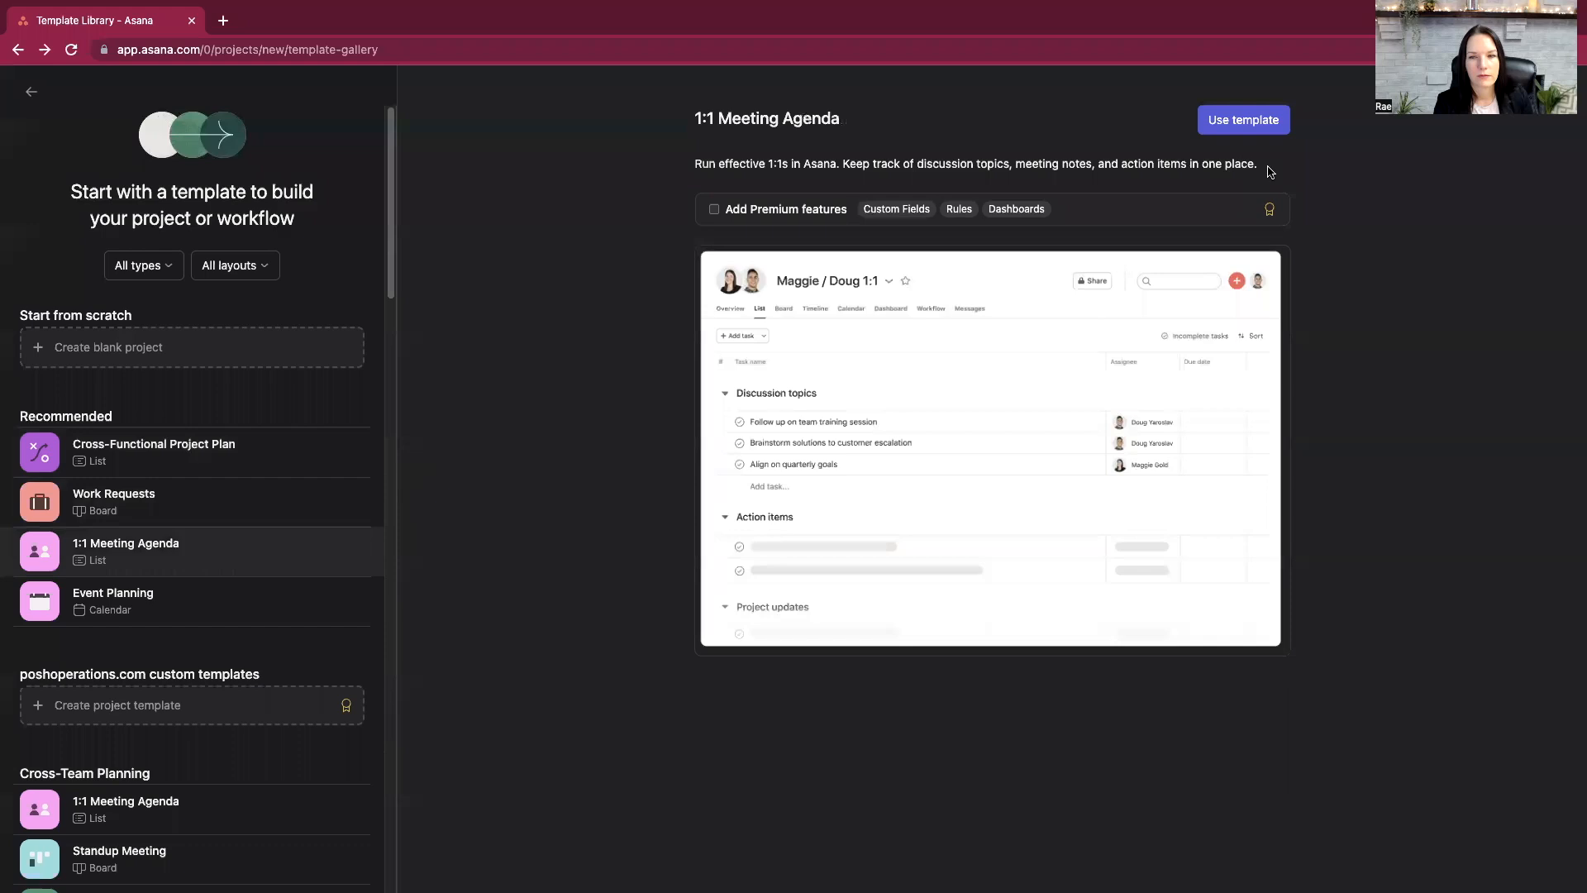
{"action": "left_click", "coordinate": [1243, 120]}
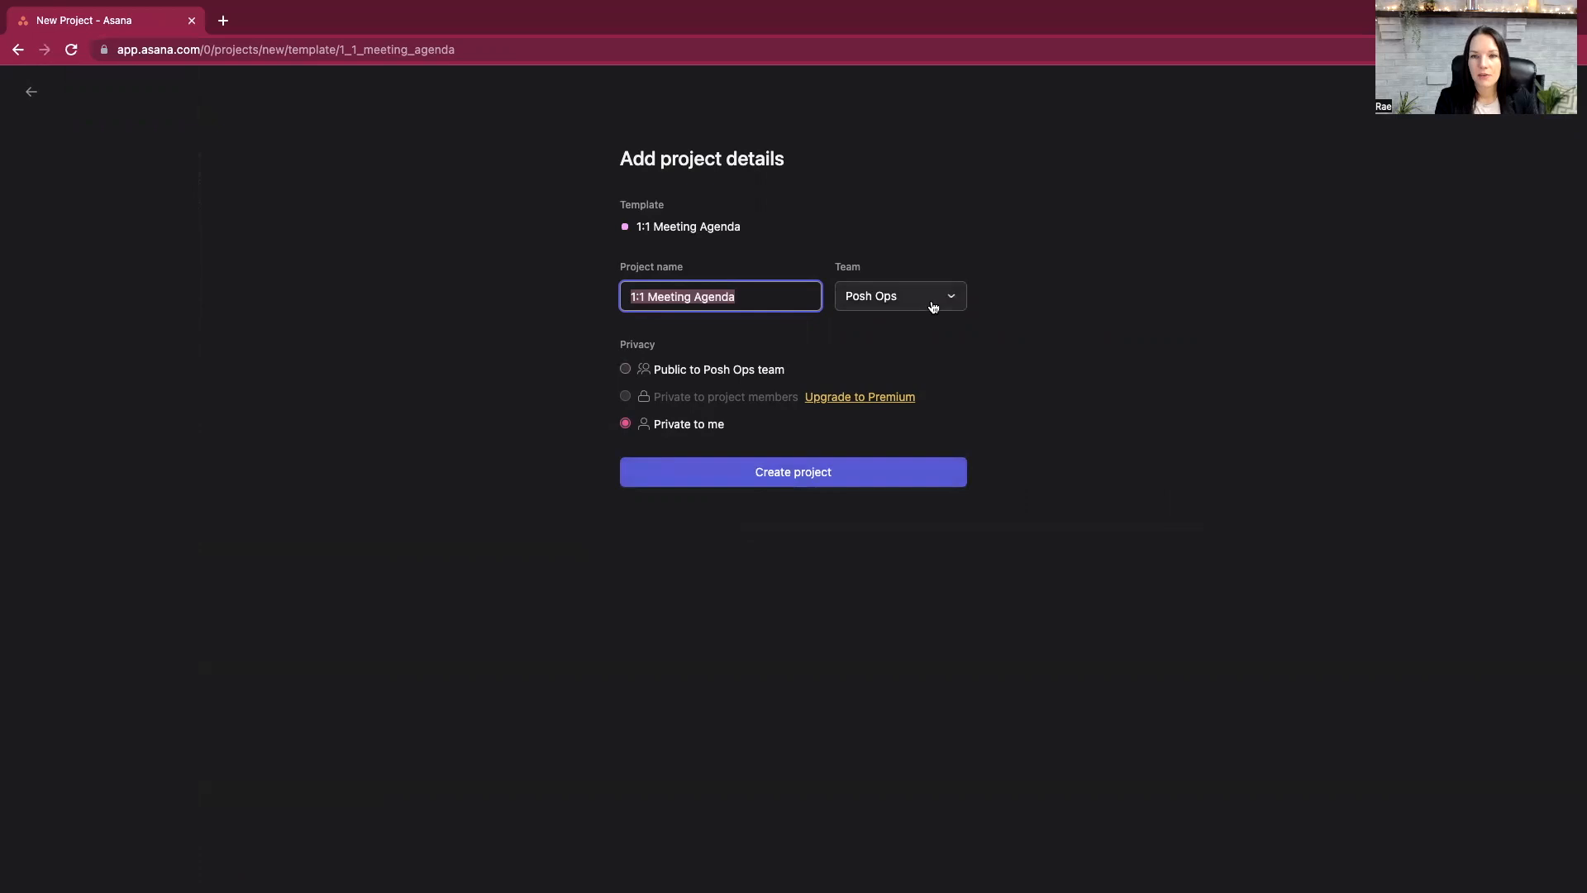
{"action": "left_click", "coordinate": [625, 370]}
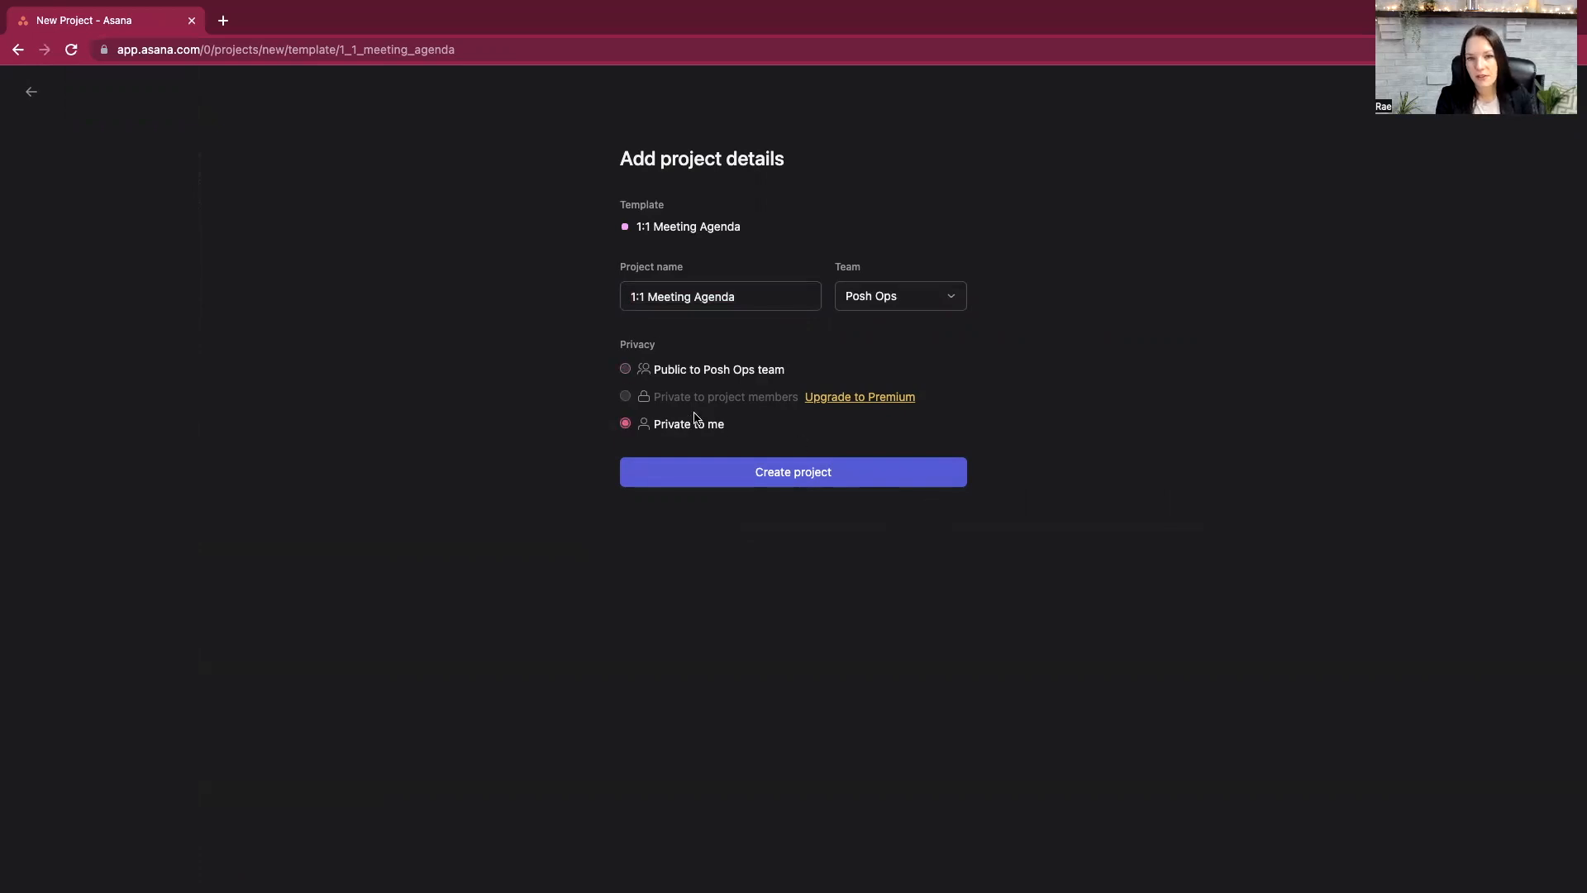
{"action": "left_click", "coordinate": [716, 370]}
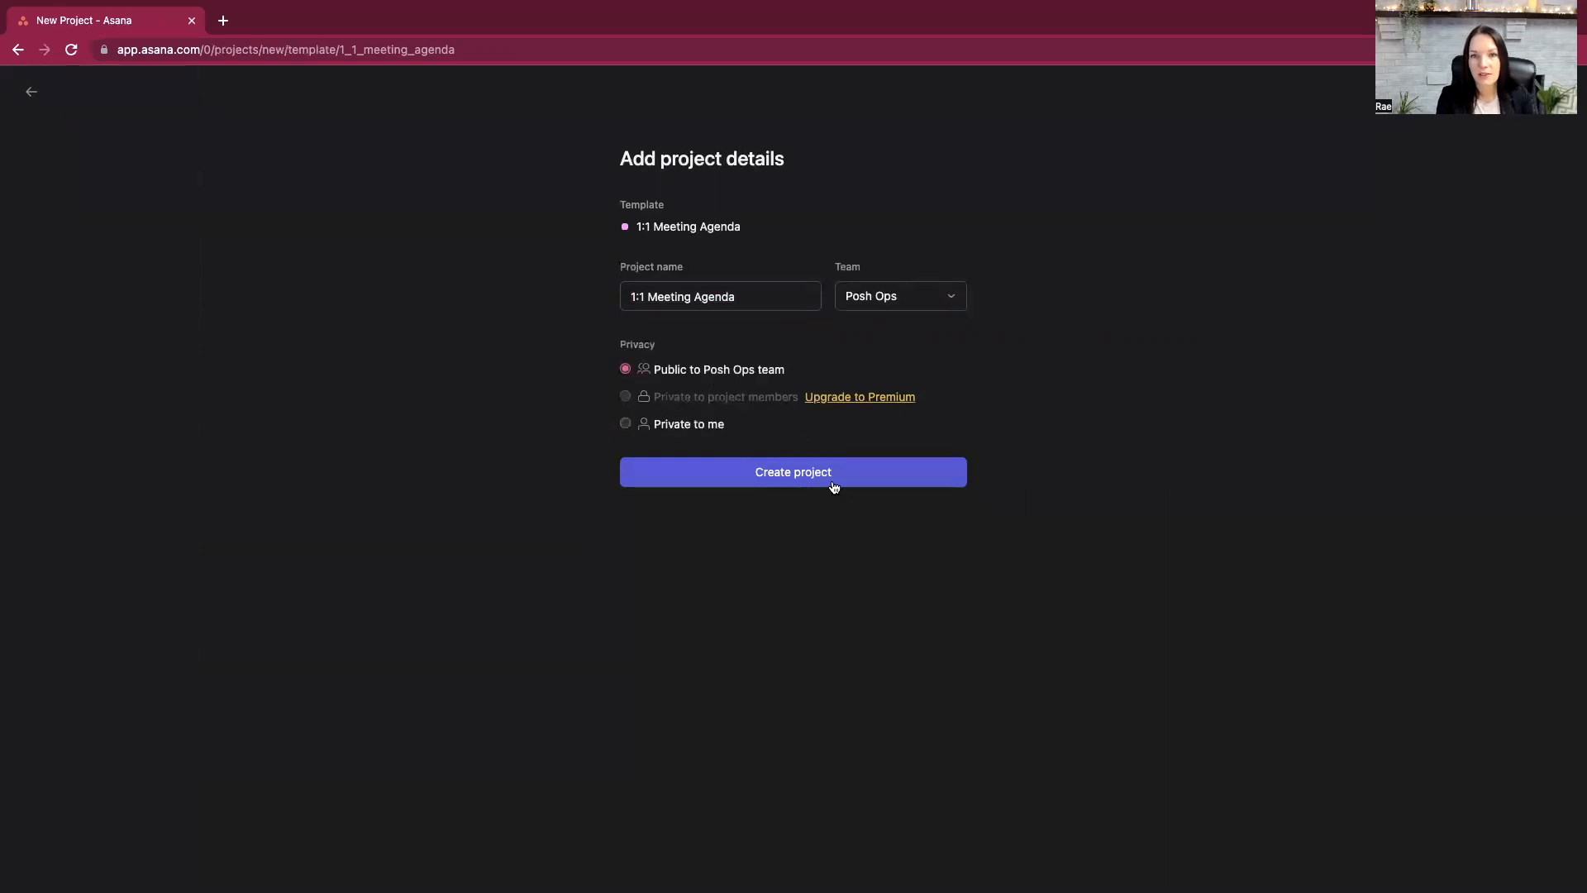
{"action": "left_click", "coordinate": [794, 481]}
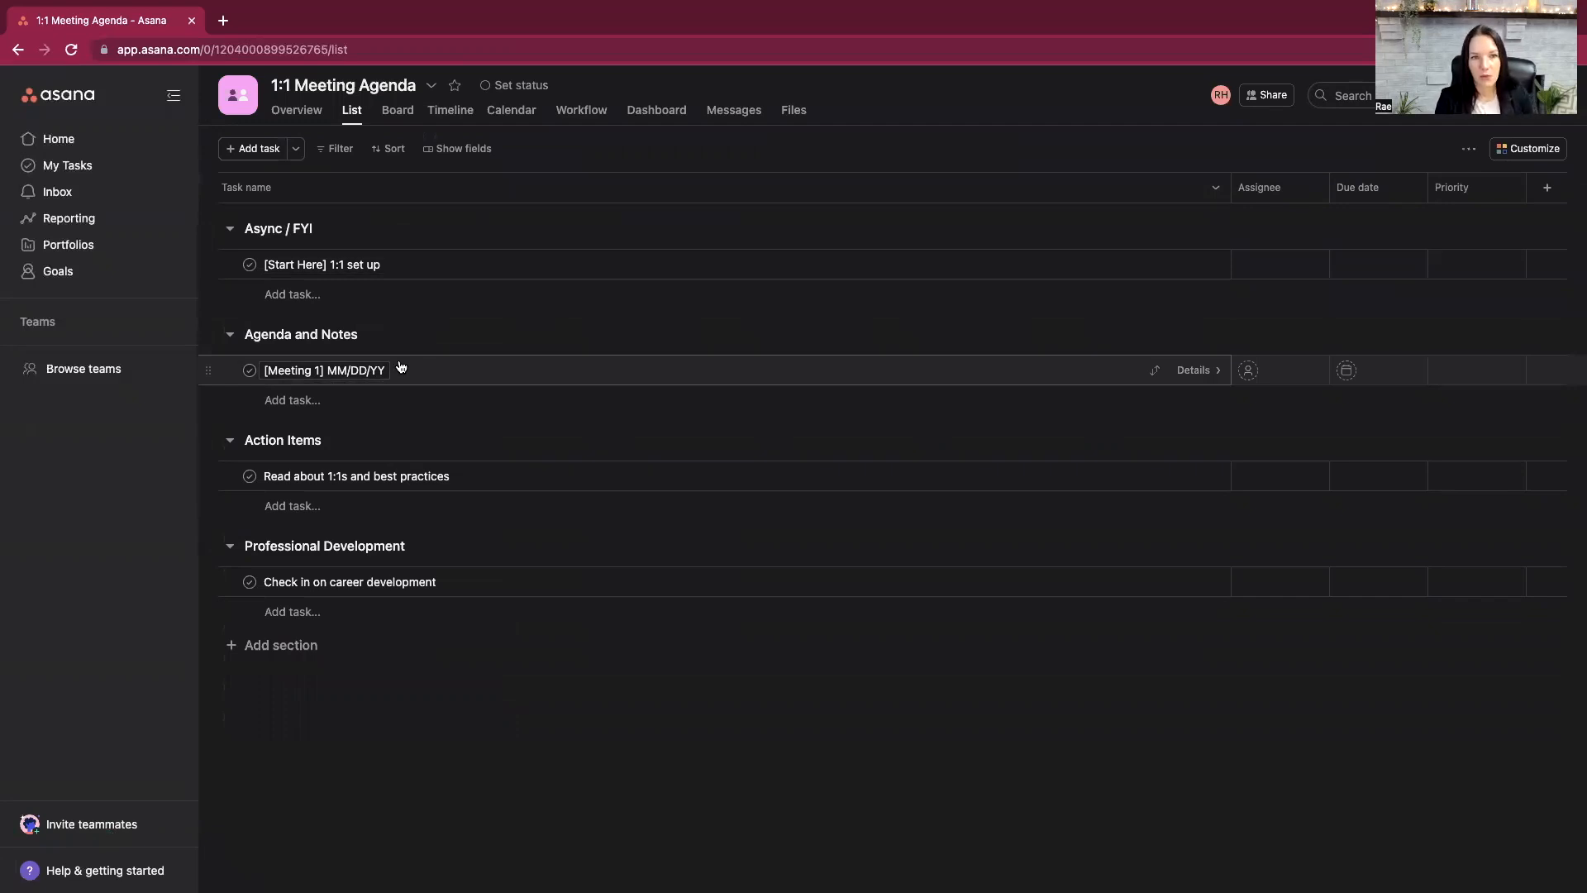
- Rename the meeting task under Agenda and Notes as "February Promo"
{"action": "triple_click", "coordinate": [368, 368]}
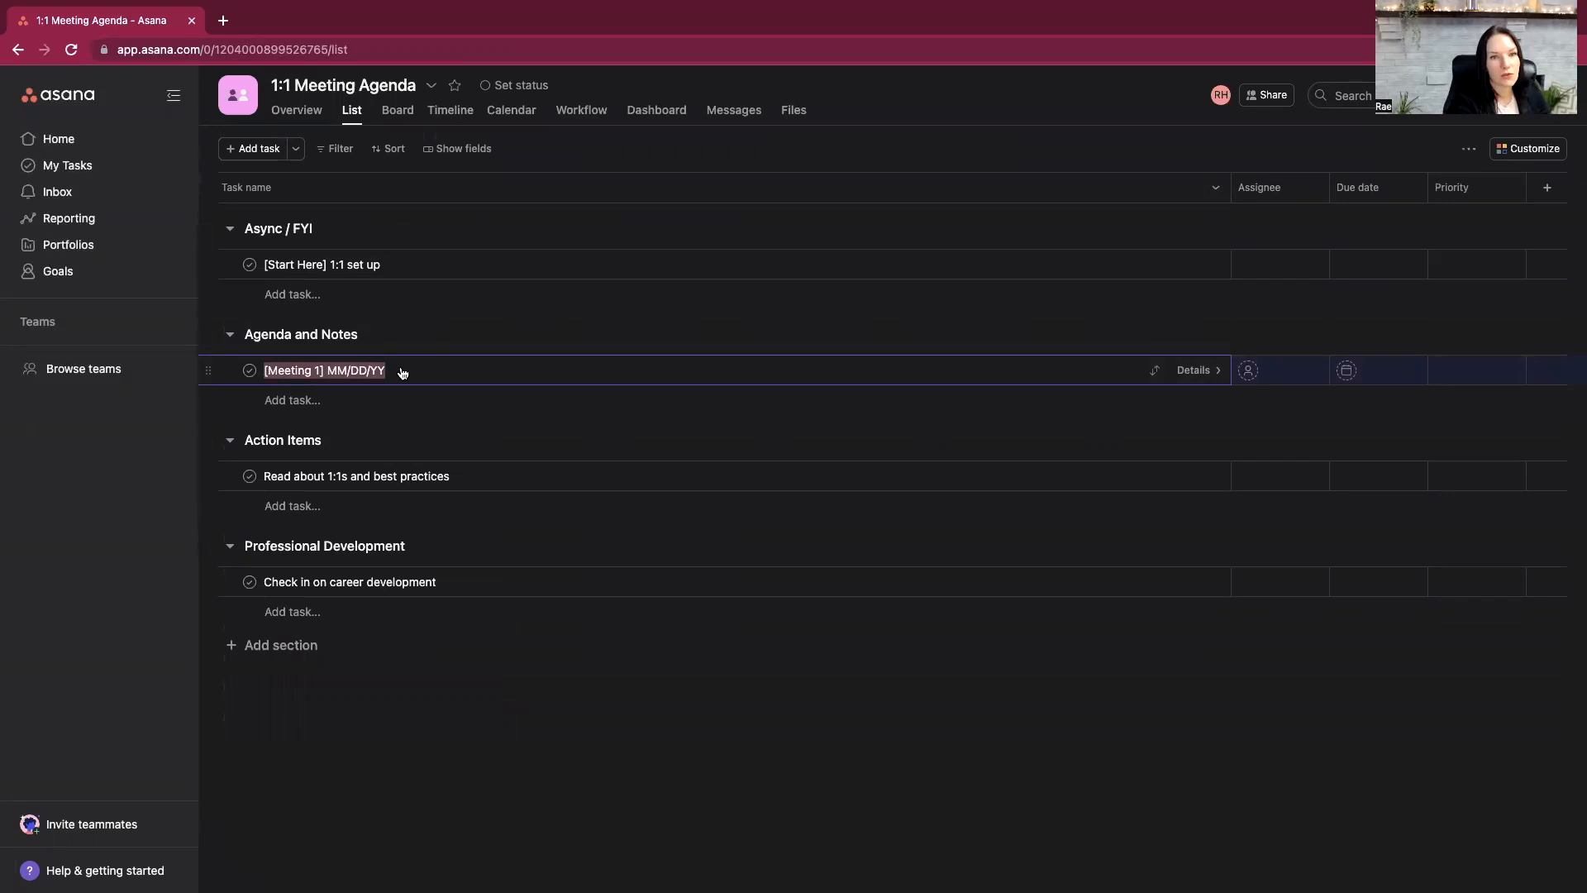
{"action": "type", "text": "February "}
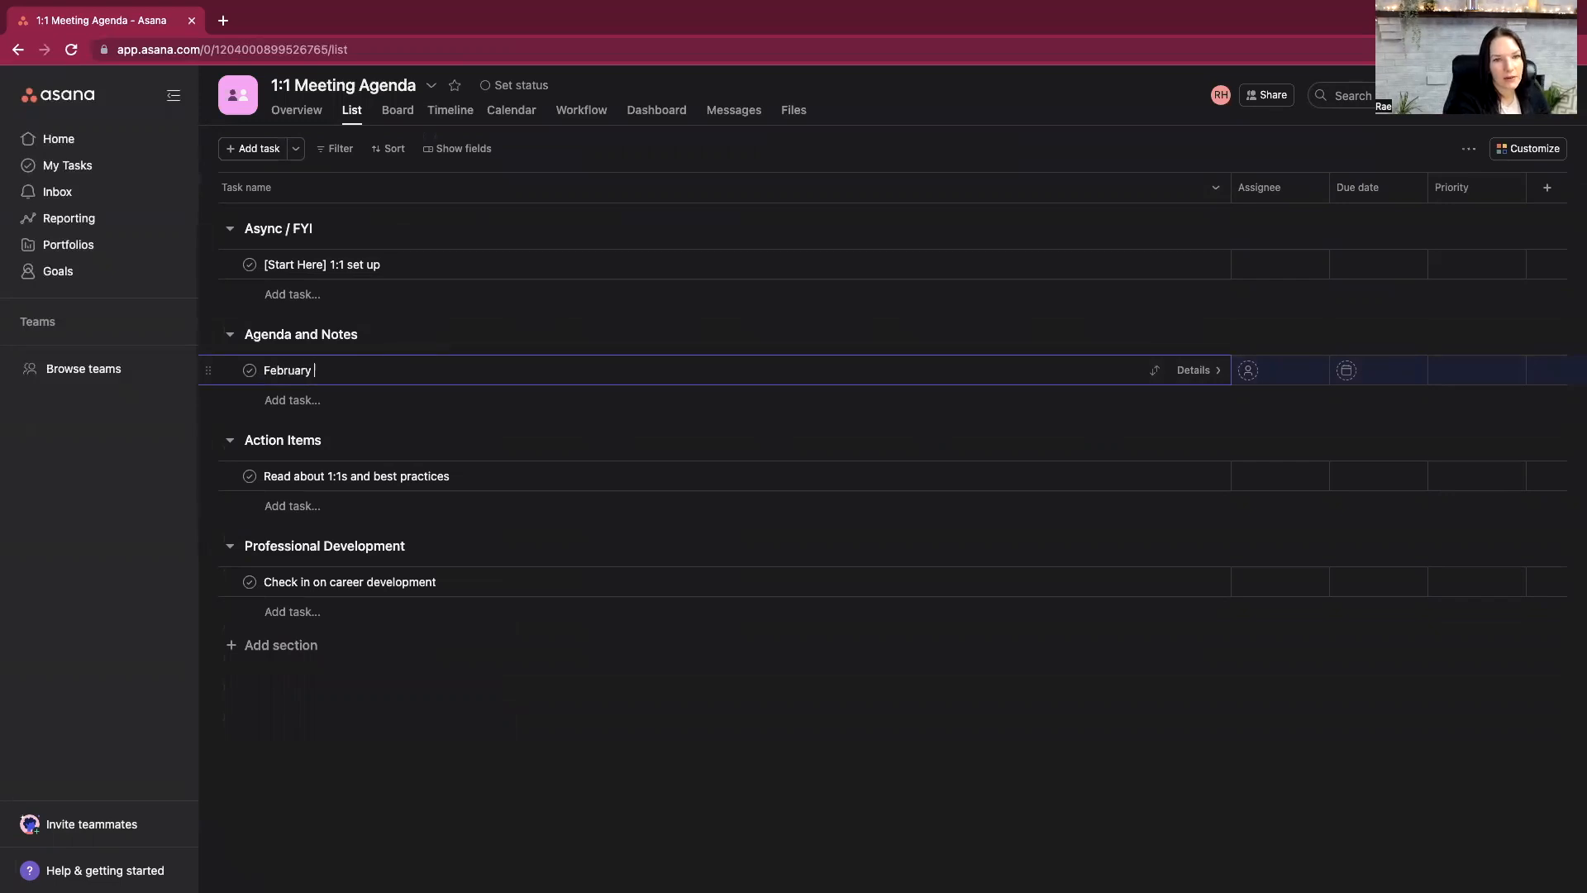
{"action": "type", "text": "Promo"}
{"action": "left_click", "coordinate": [449, 741]}
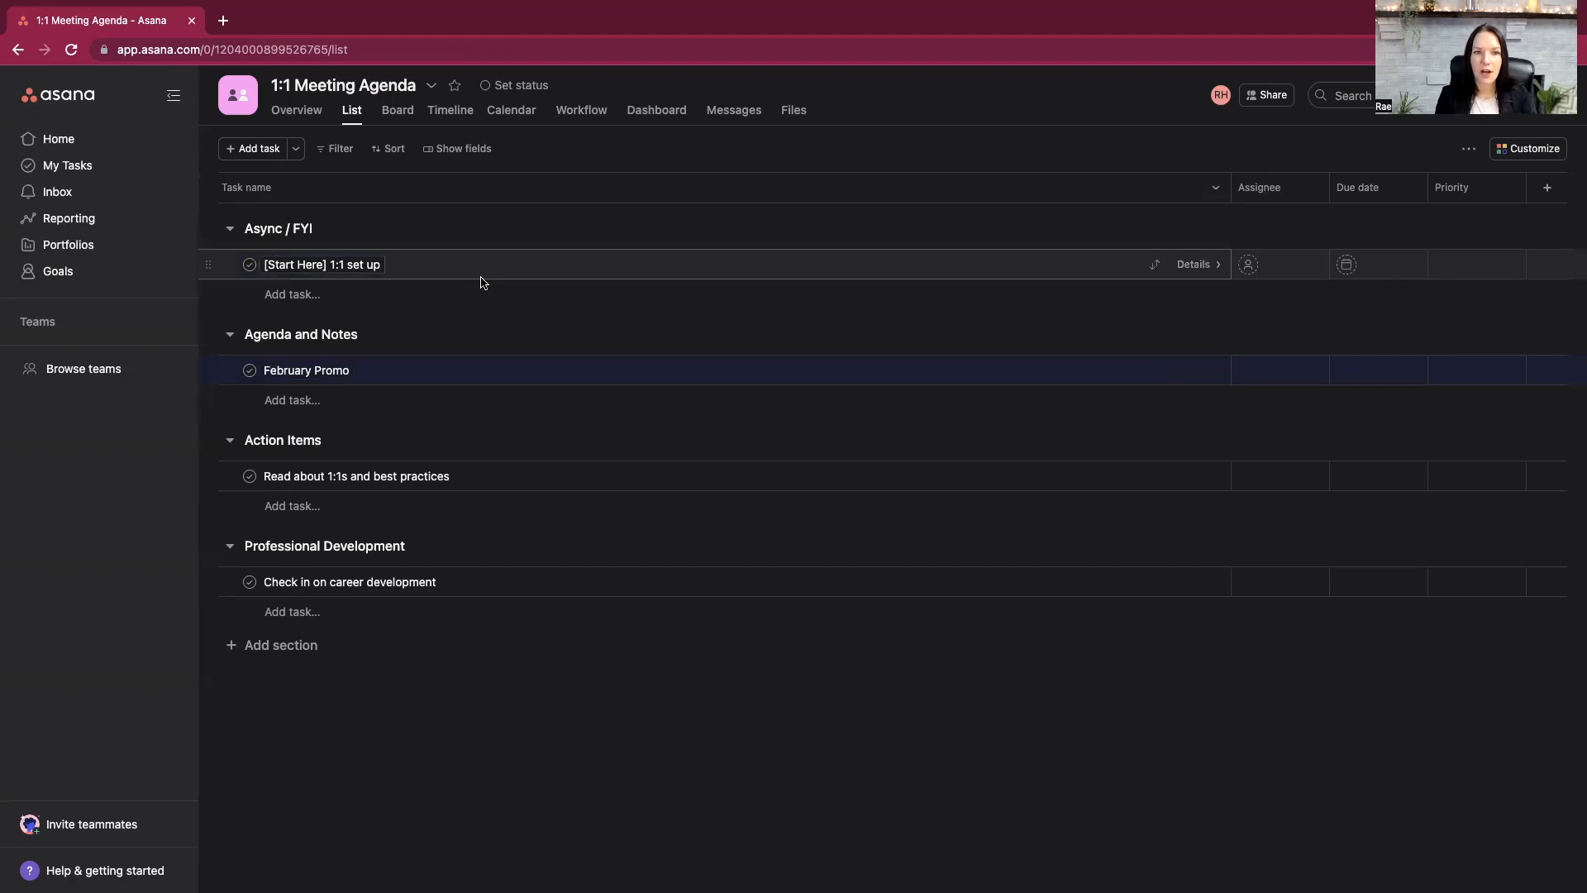
- Rename the task under Action Items as "Create marketing campaign - 5 emails to past clients" and close its details
{"action": "left_click", "coordinate": [457, 475]}
{"action": "triple_click", "coordinate": [459, 473]}
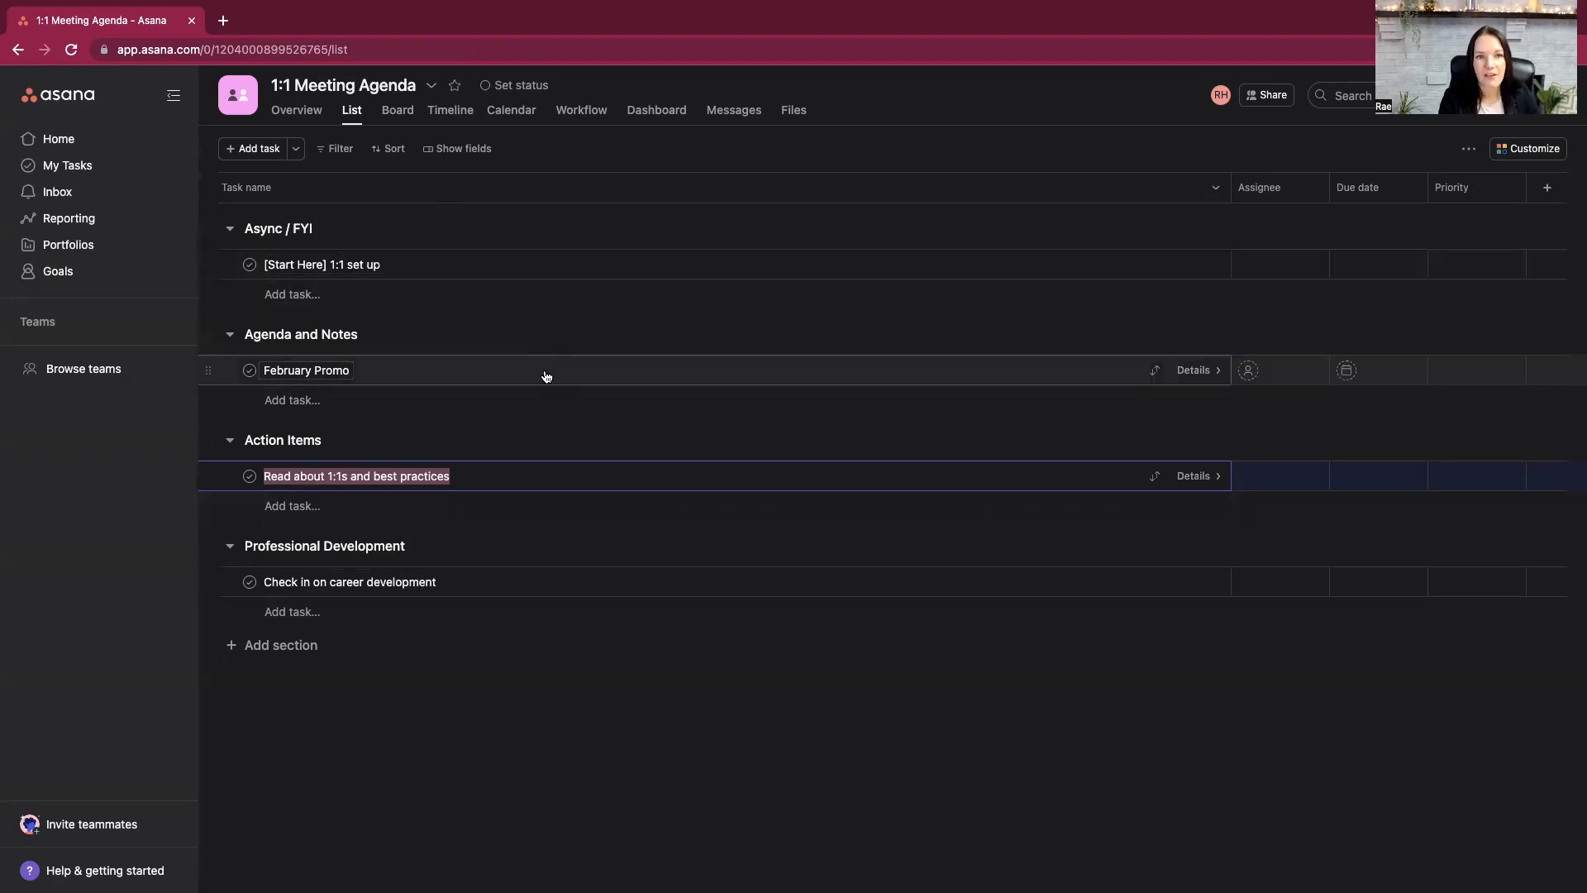
{"action": "left_click", "coordinate": [491, 486]}
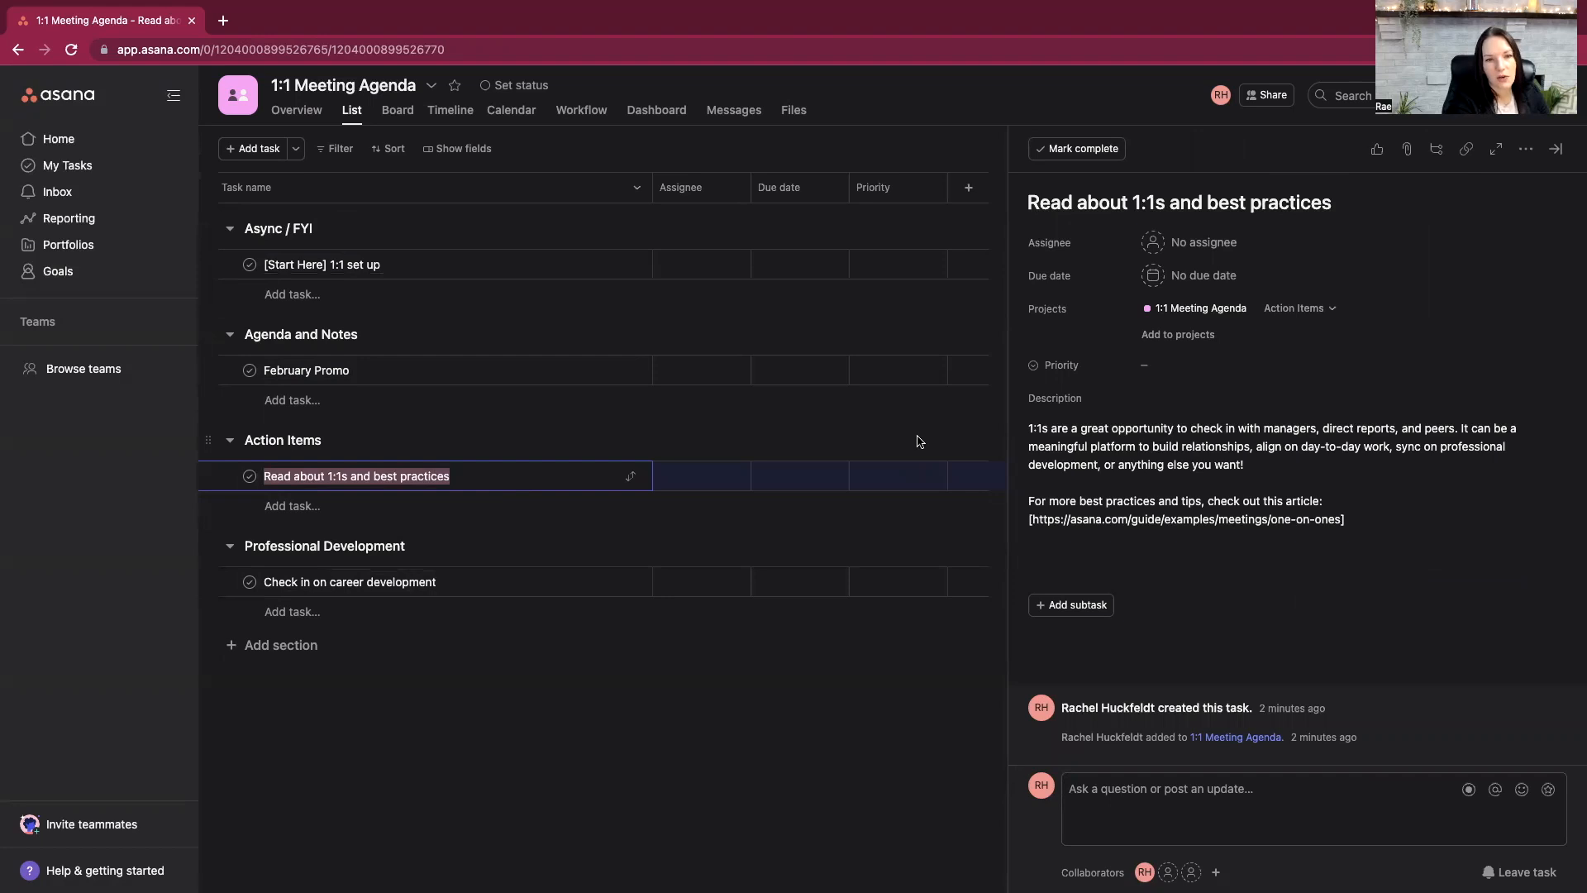
{"action": "type", "text": "Create marketing campaign - 5 emails to past "}
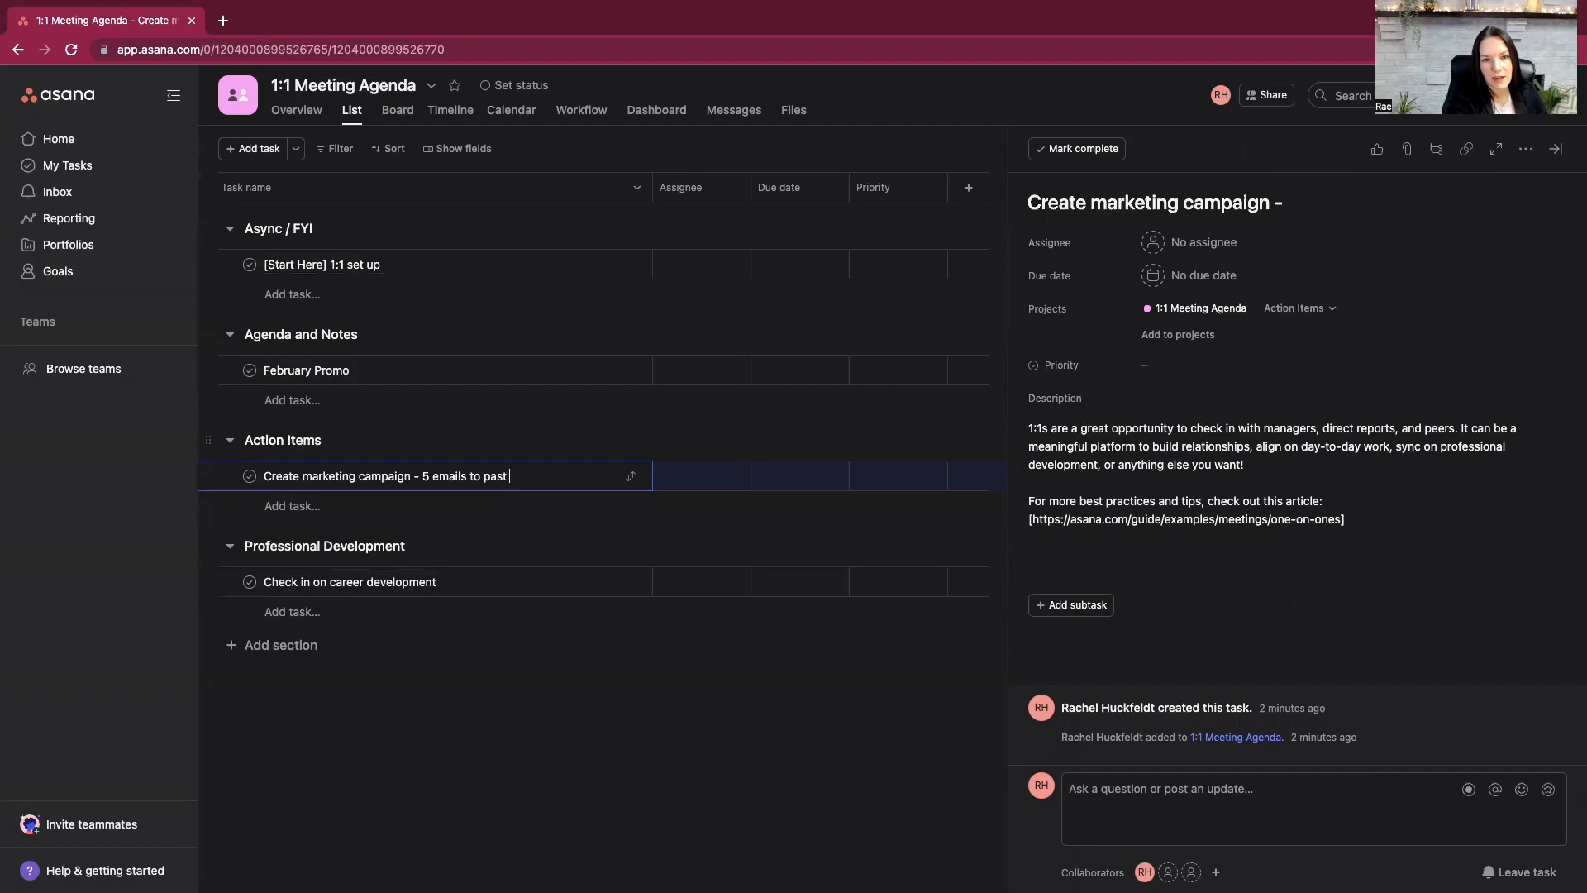
{"action": "type", "text": "clients"}
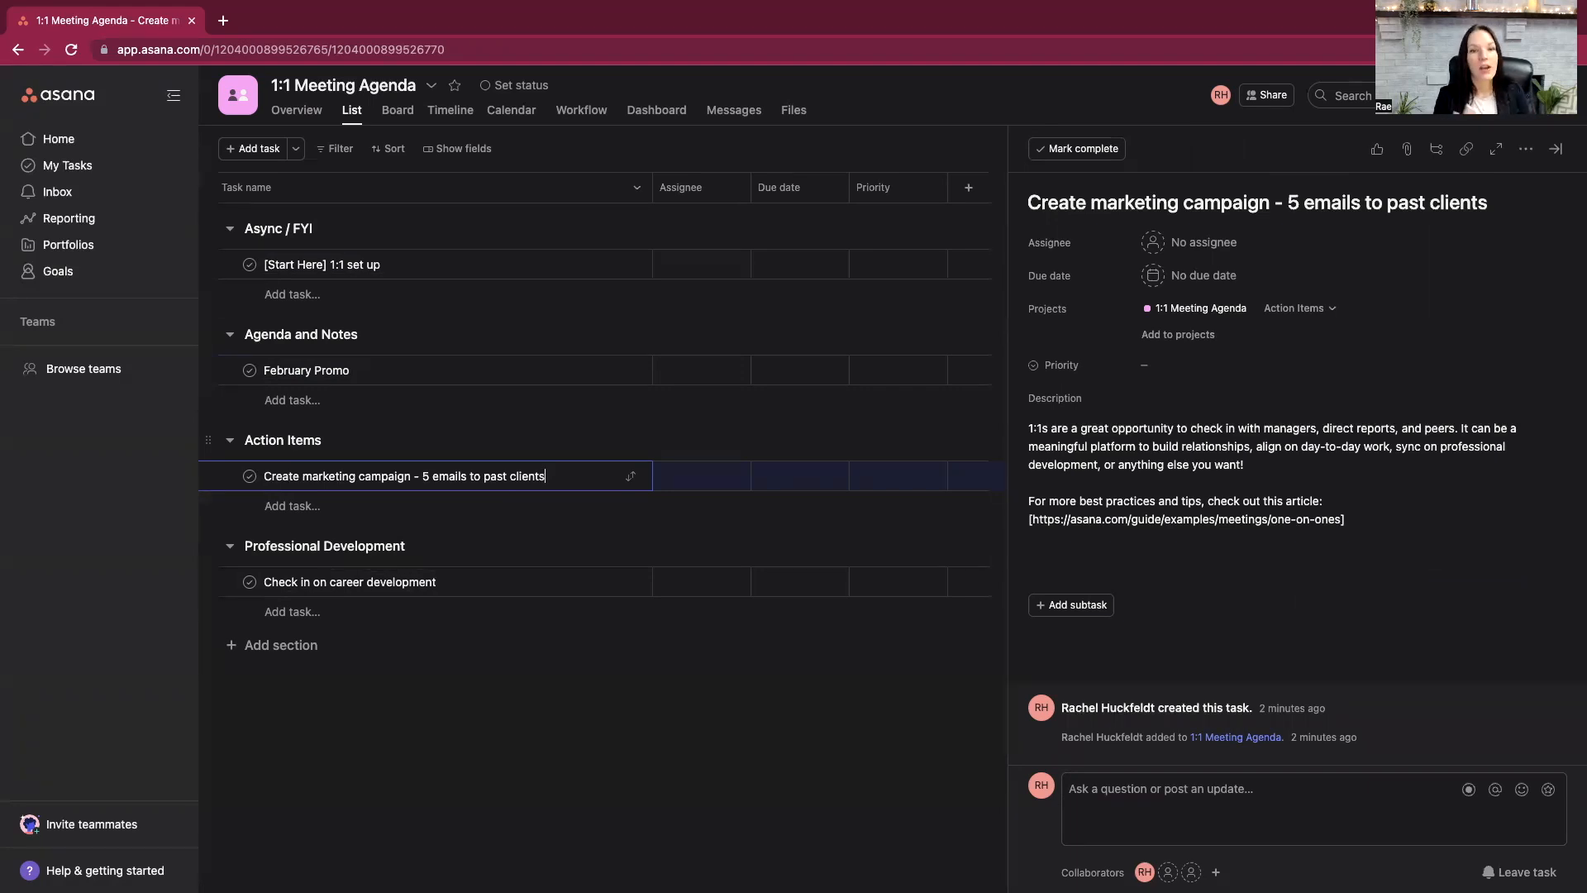
{"action": "left_click", "coordinate": [1555, 149]}
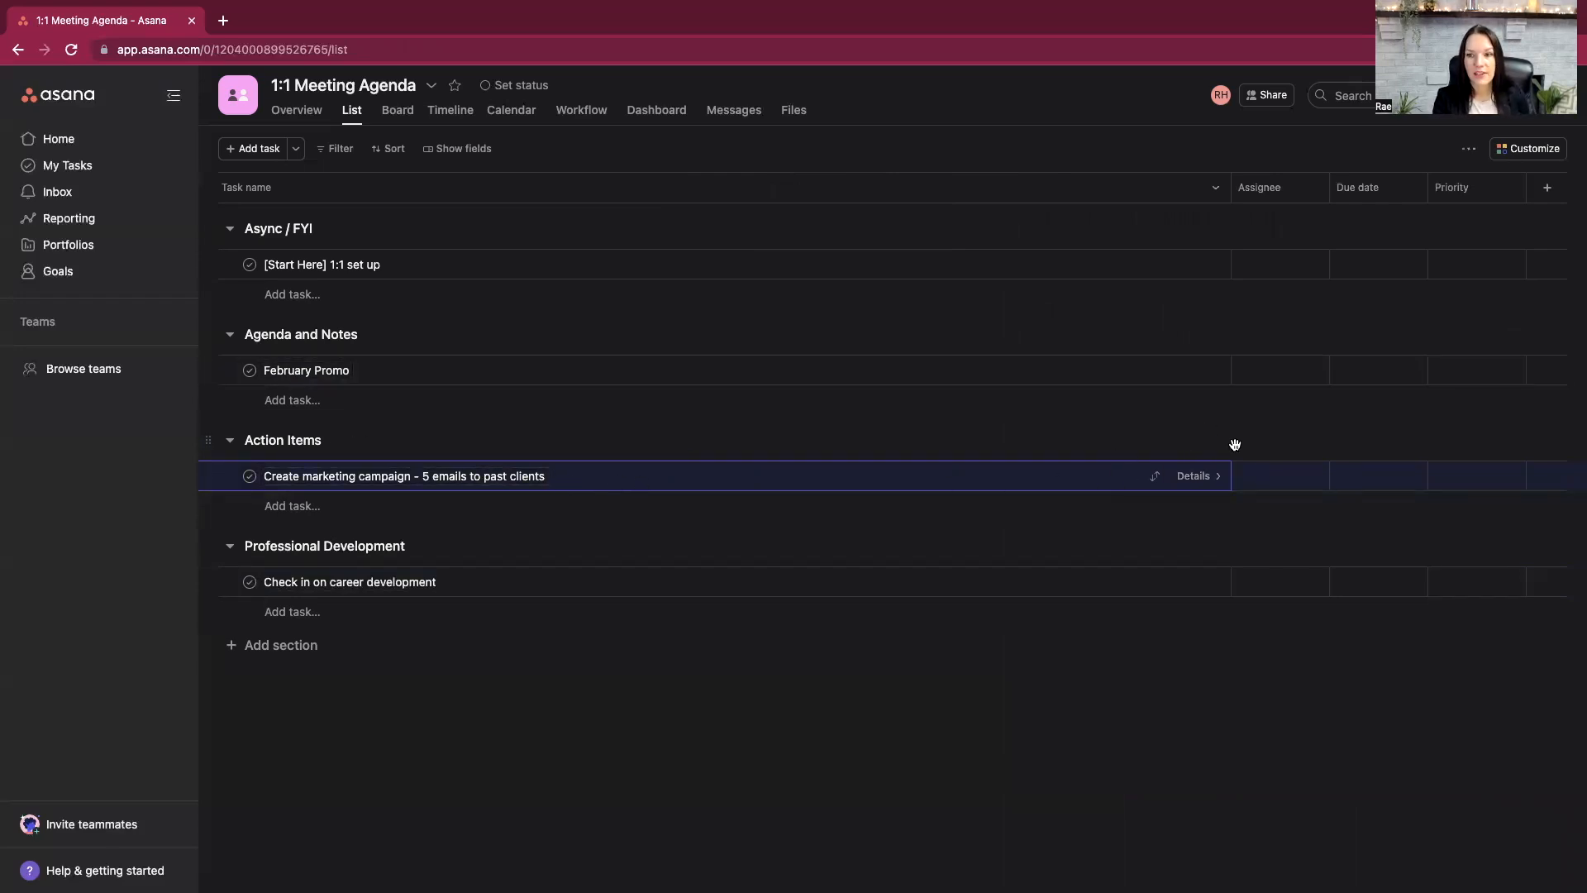
- Assign the marketing campaign task to the first suggested teammate and set its due date to 03/02/23
{"action": "left_click", "coordinate": [1250, 476]}
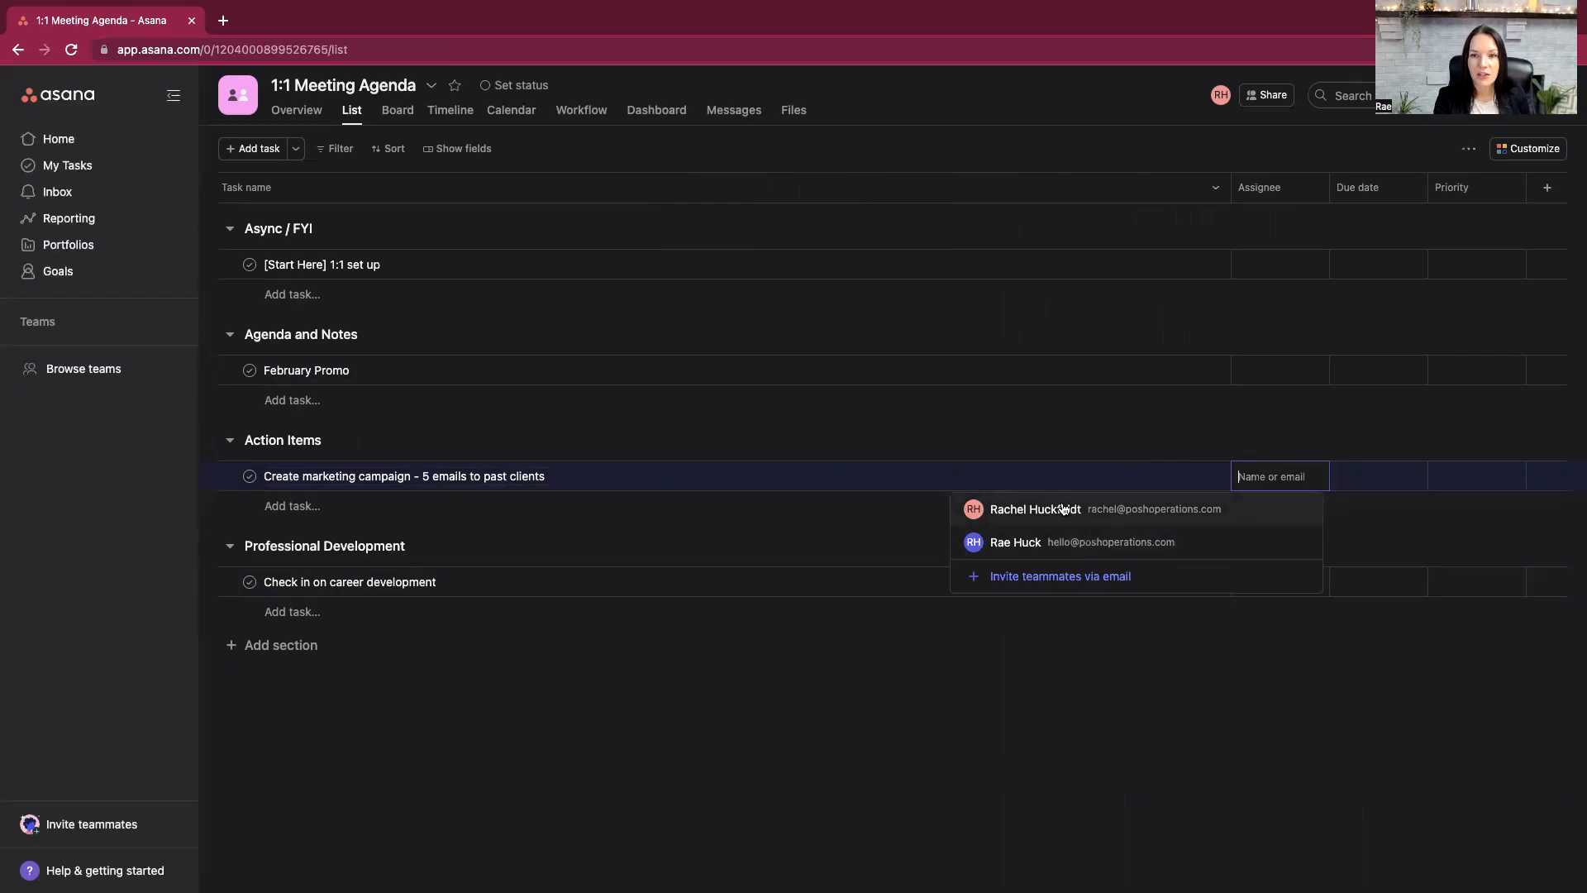
{"action": "left_click", "coordinate": [1035, 508]}
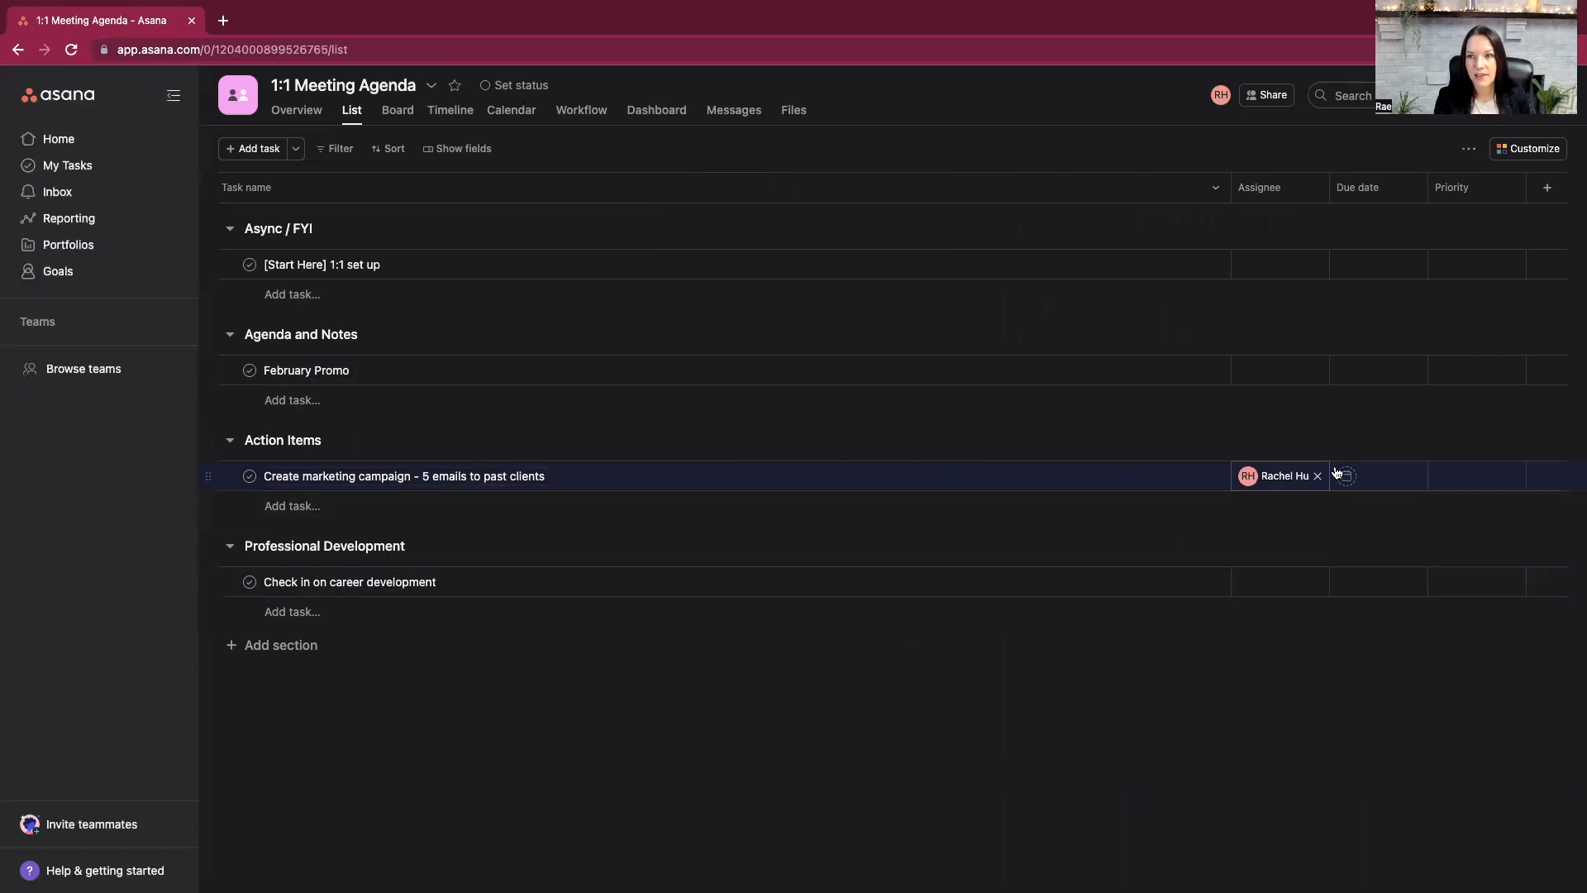
{"action": "left_click", "coordinate": [1378, 476]}
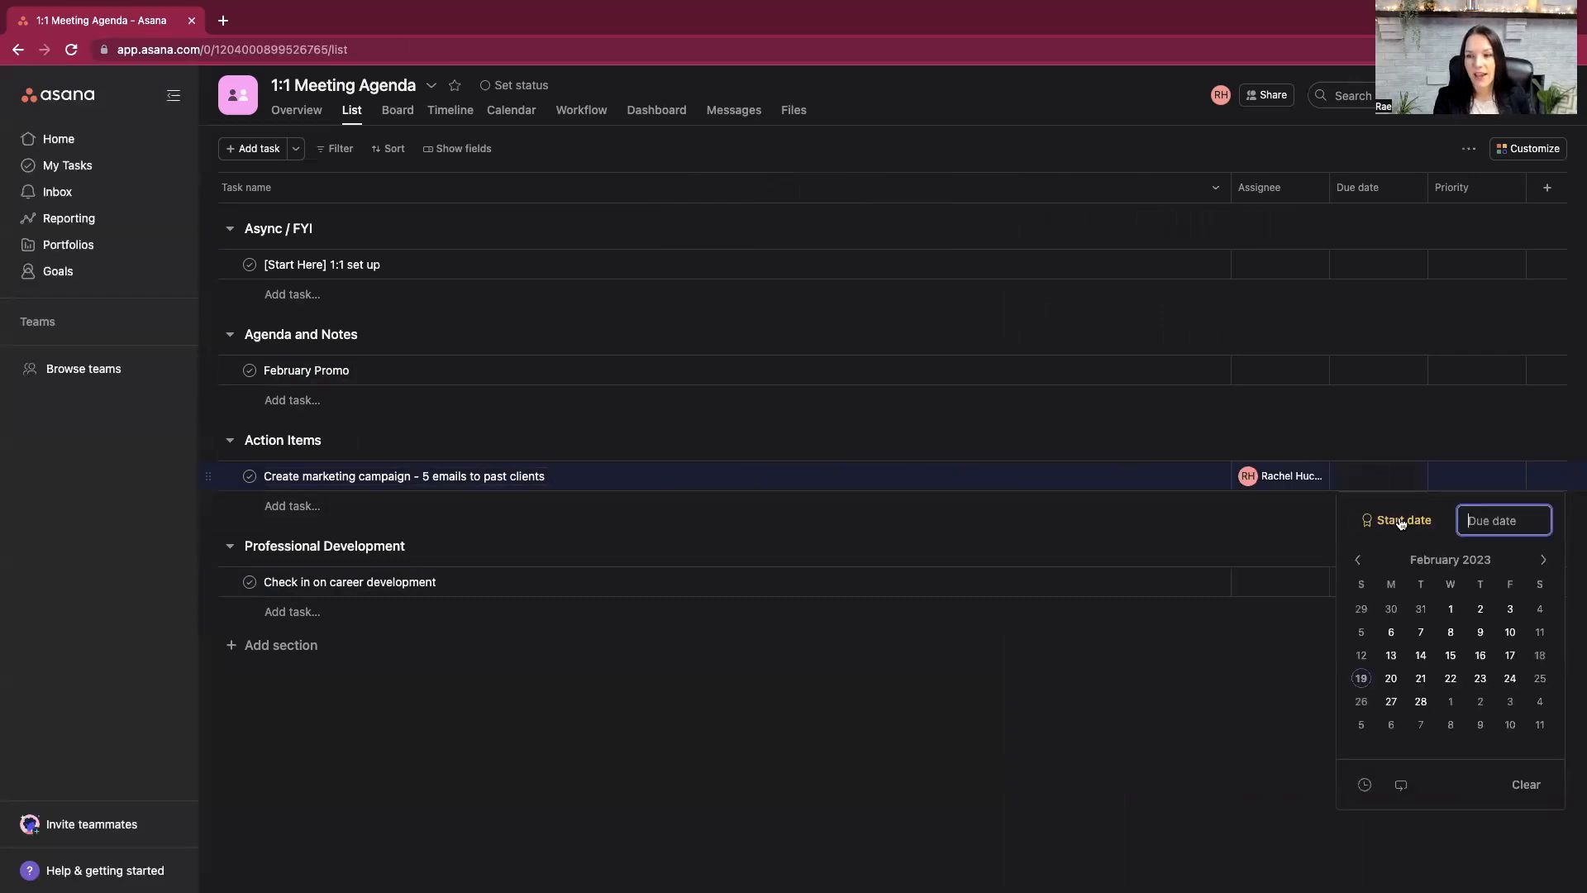
{"action": "left_click", "coordinate": [1481, 701]}
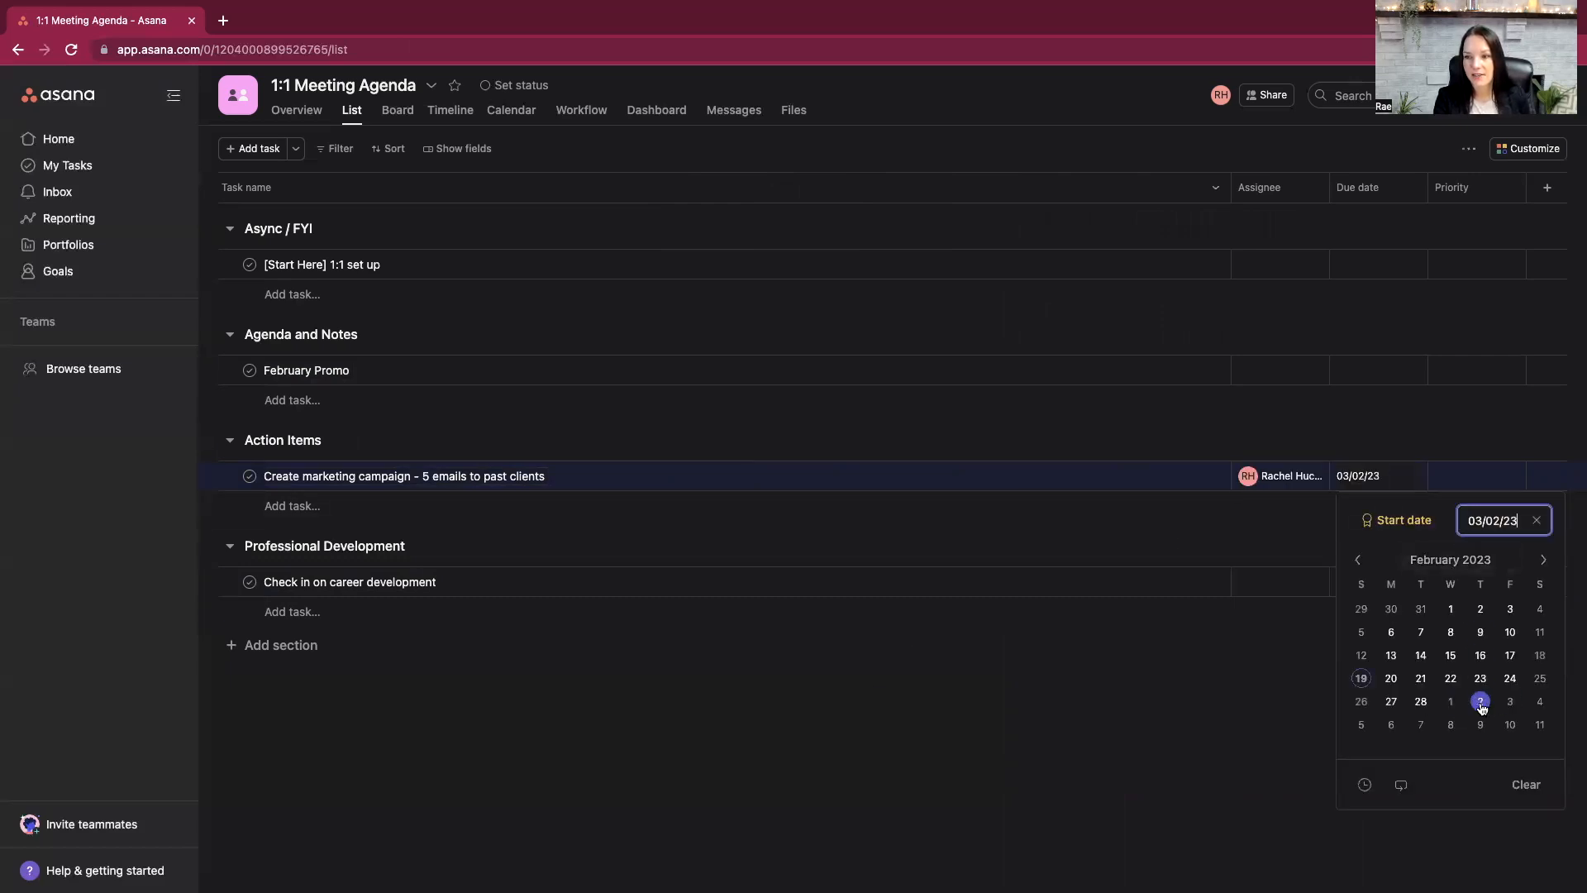
{"action": "left_click", "coordinate": [1182, 700]}
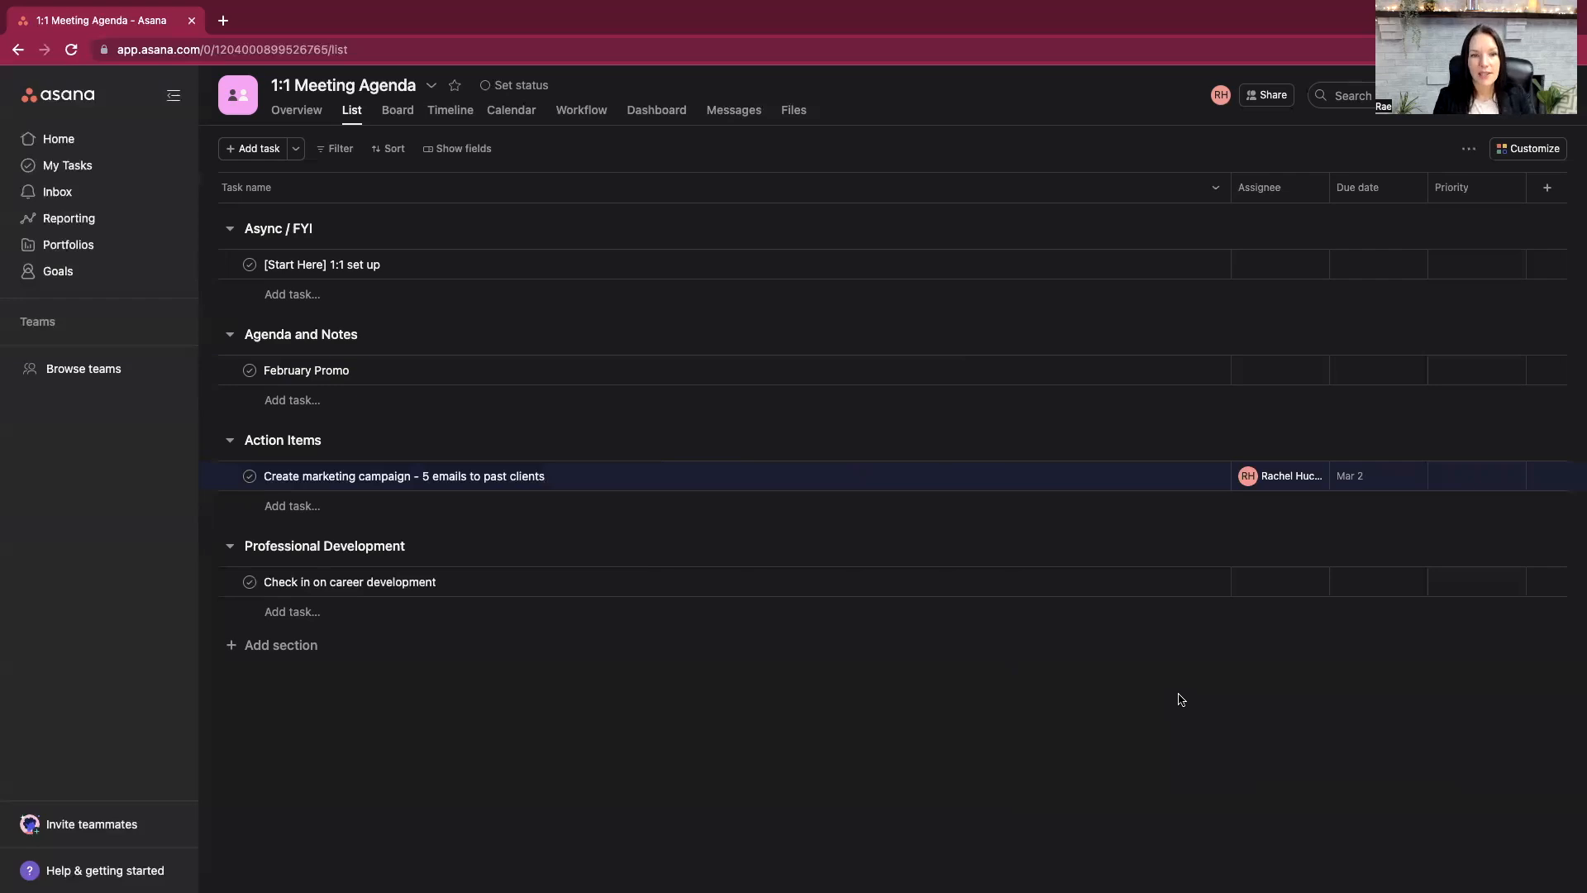
{"action": "left_click", "coordinate": [312, 508]}
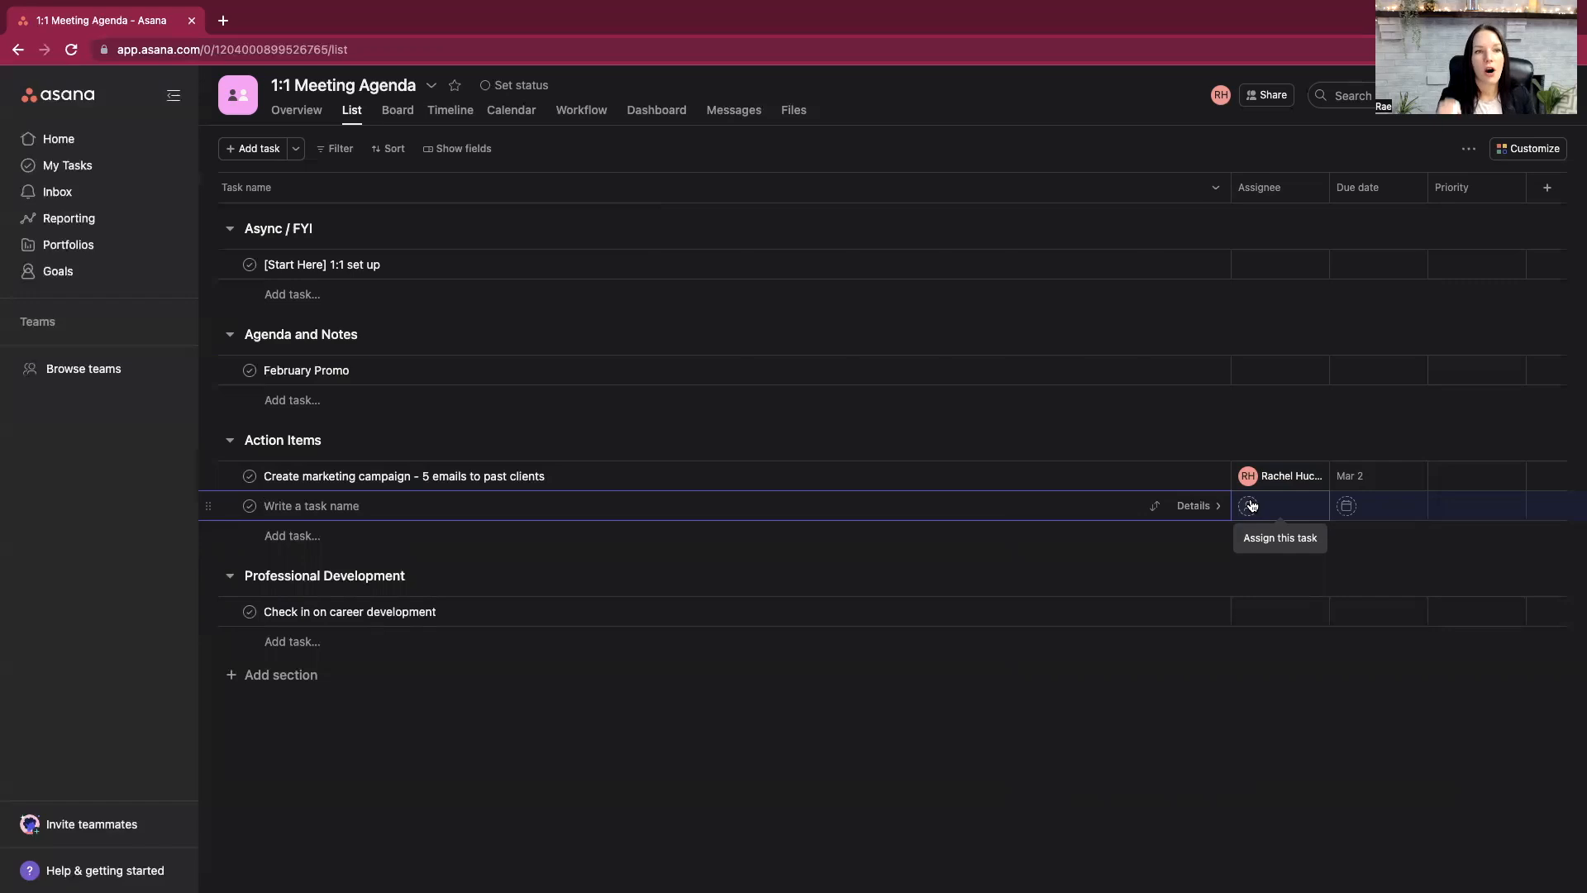
{"action": "left_click", "coordinate": [881, 752]}
{"action": "left_click", "coordinate": [361, 257]}
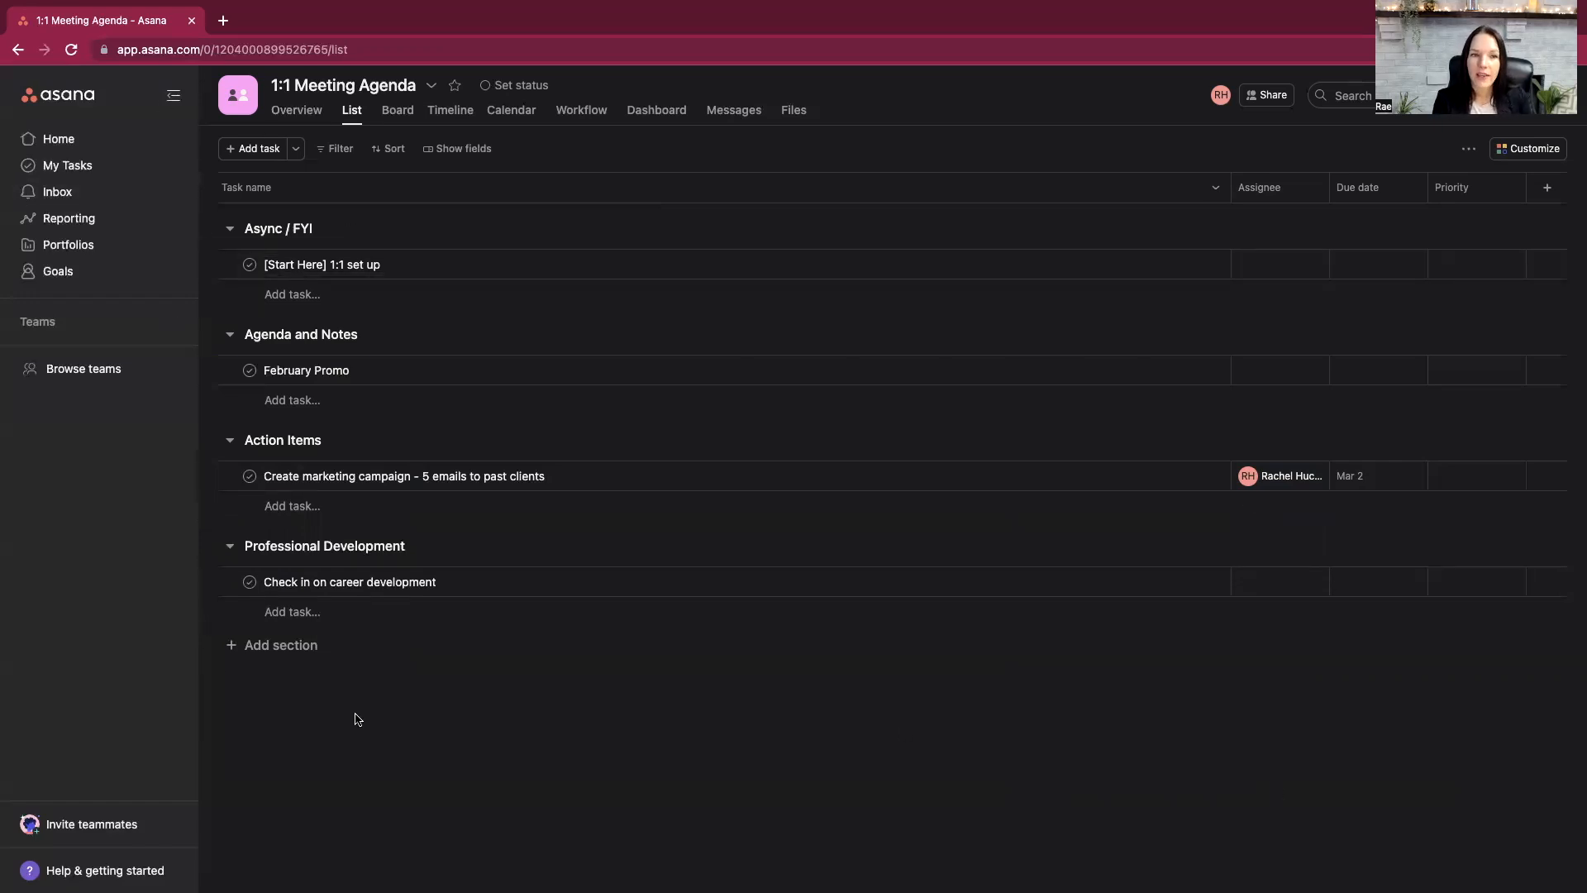
- From the home page, start a new blank project and name it "Client #1 To Do list"
{"action": "left_click", "coordinate": [113, 142]}
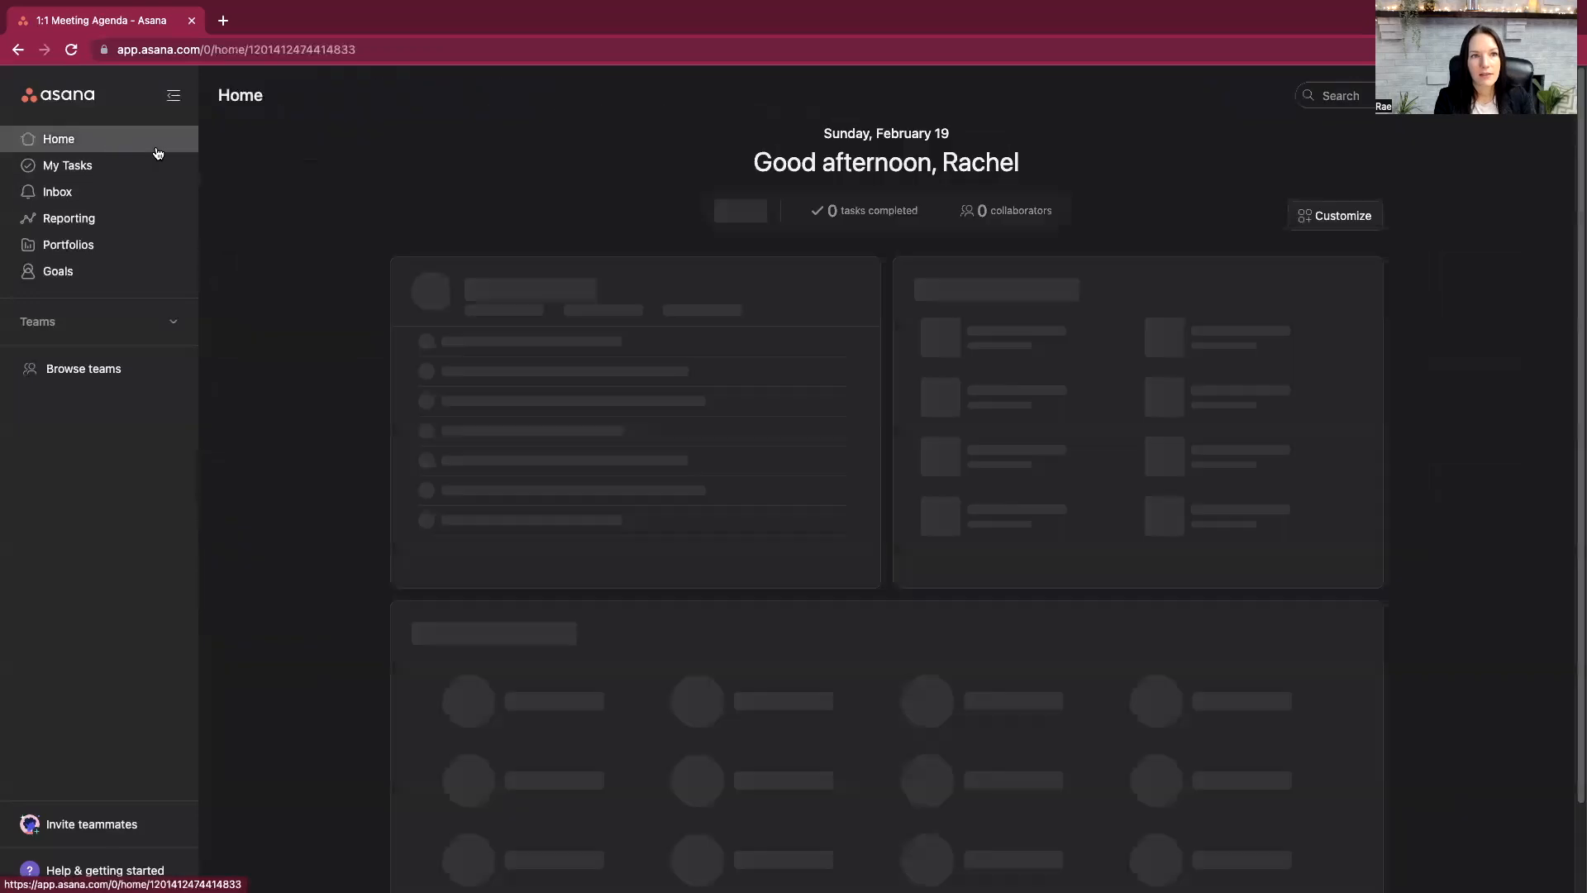
{"action": "left_click", "coordinate": [992, 335]}
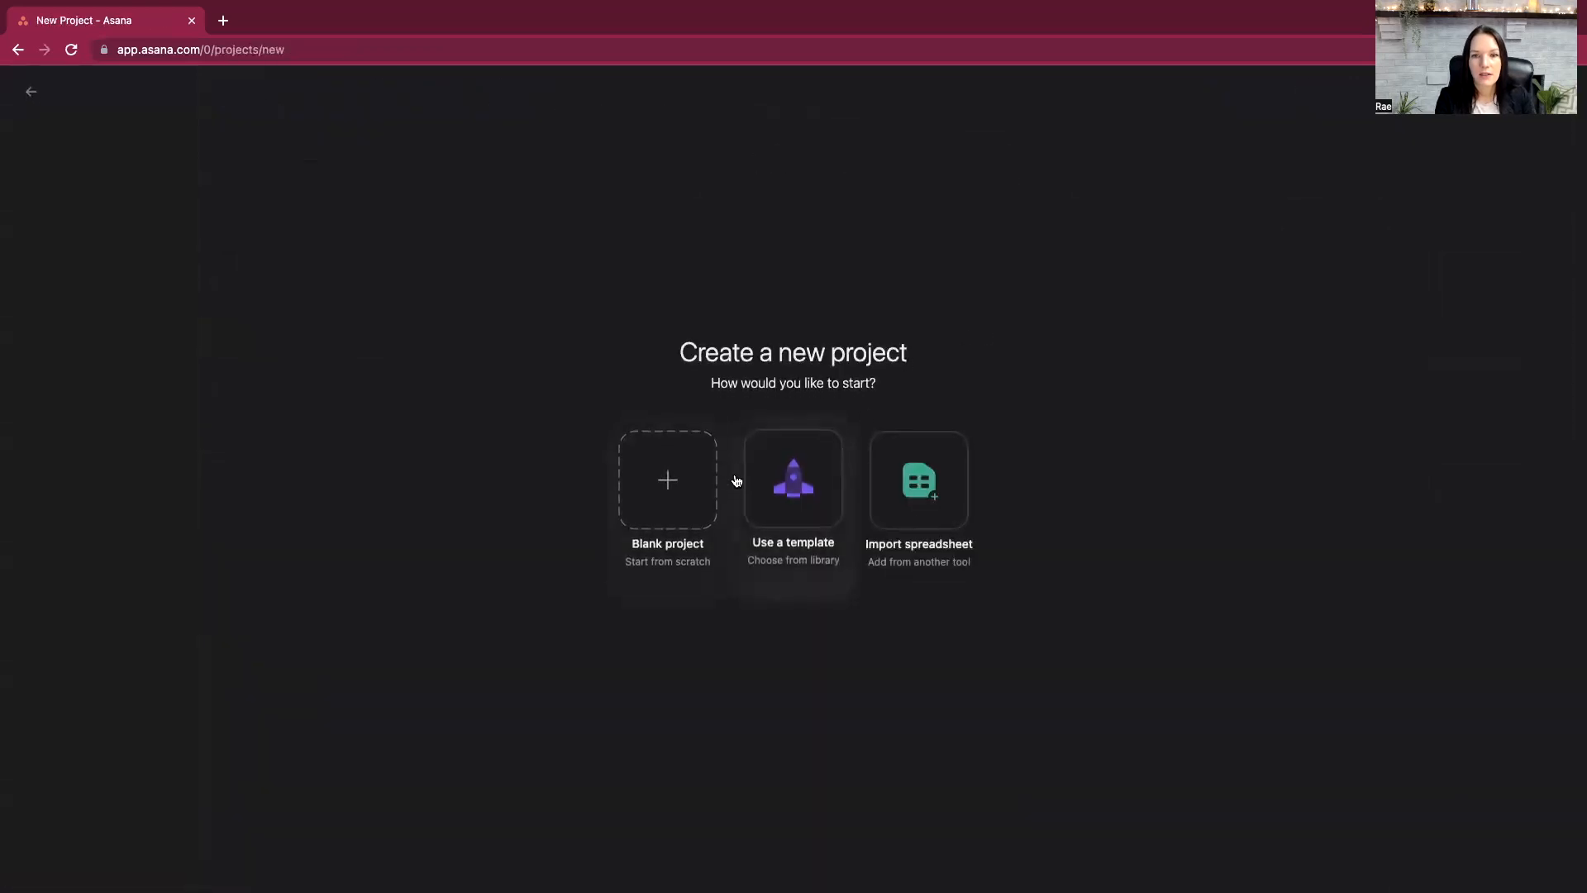
{"action": "left_click", "coordinate": [650, 485]}
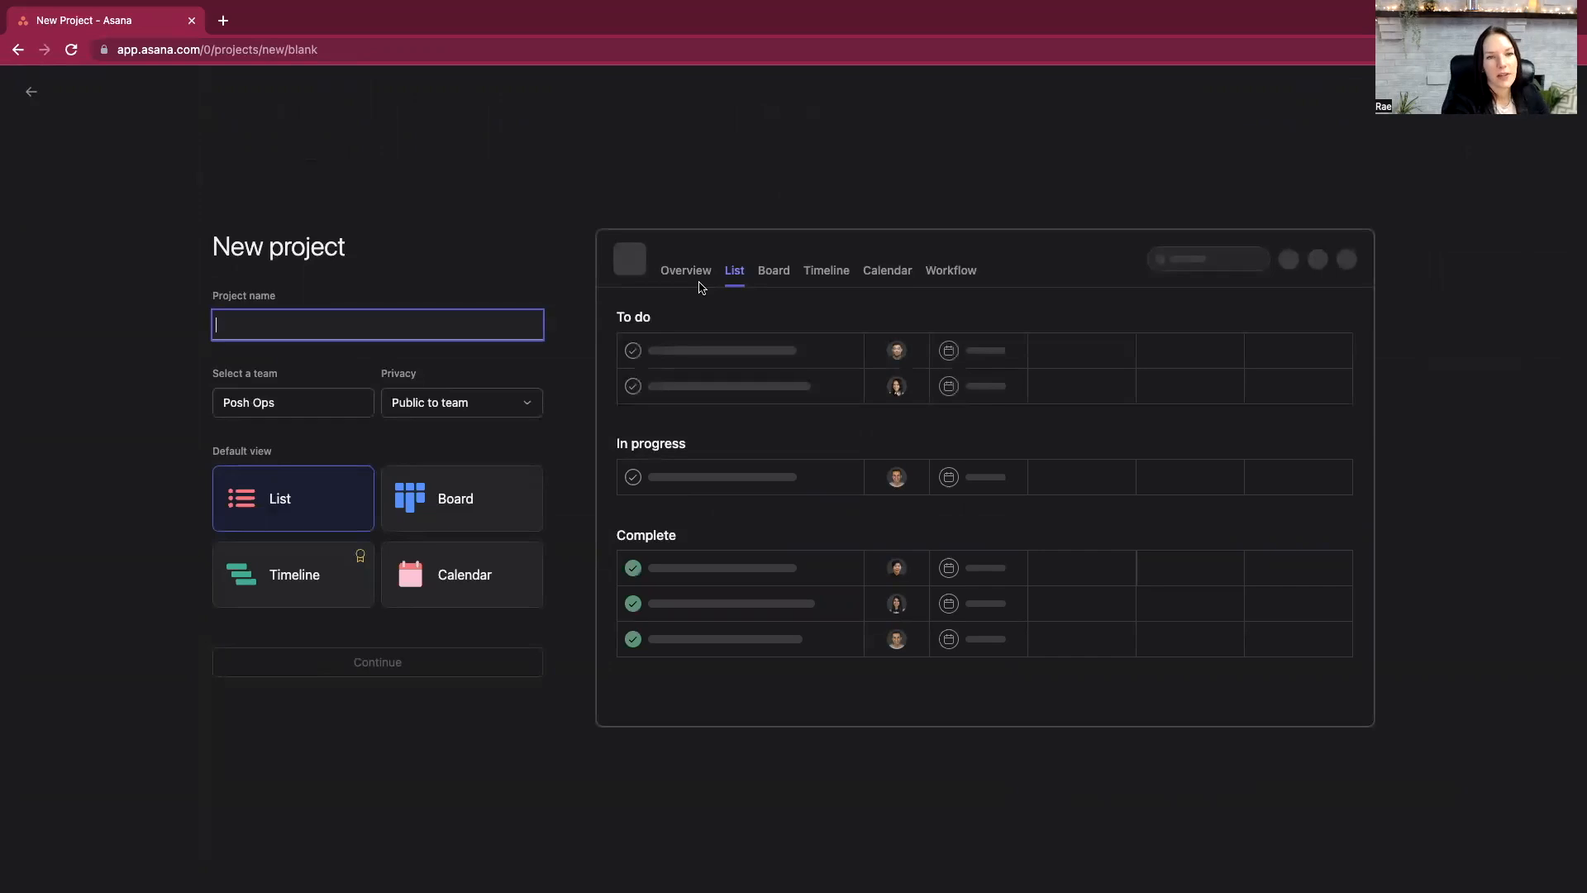
{"action": "type", "text": "Client #1 to Do list"}
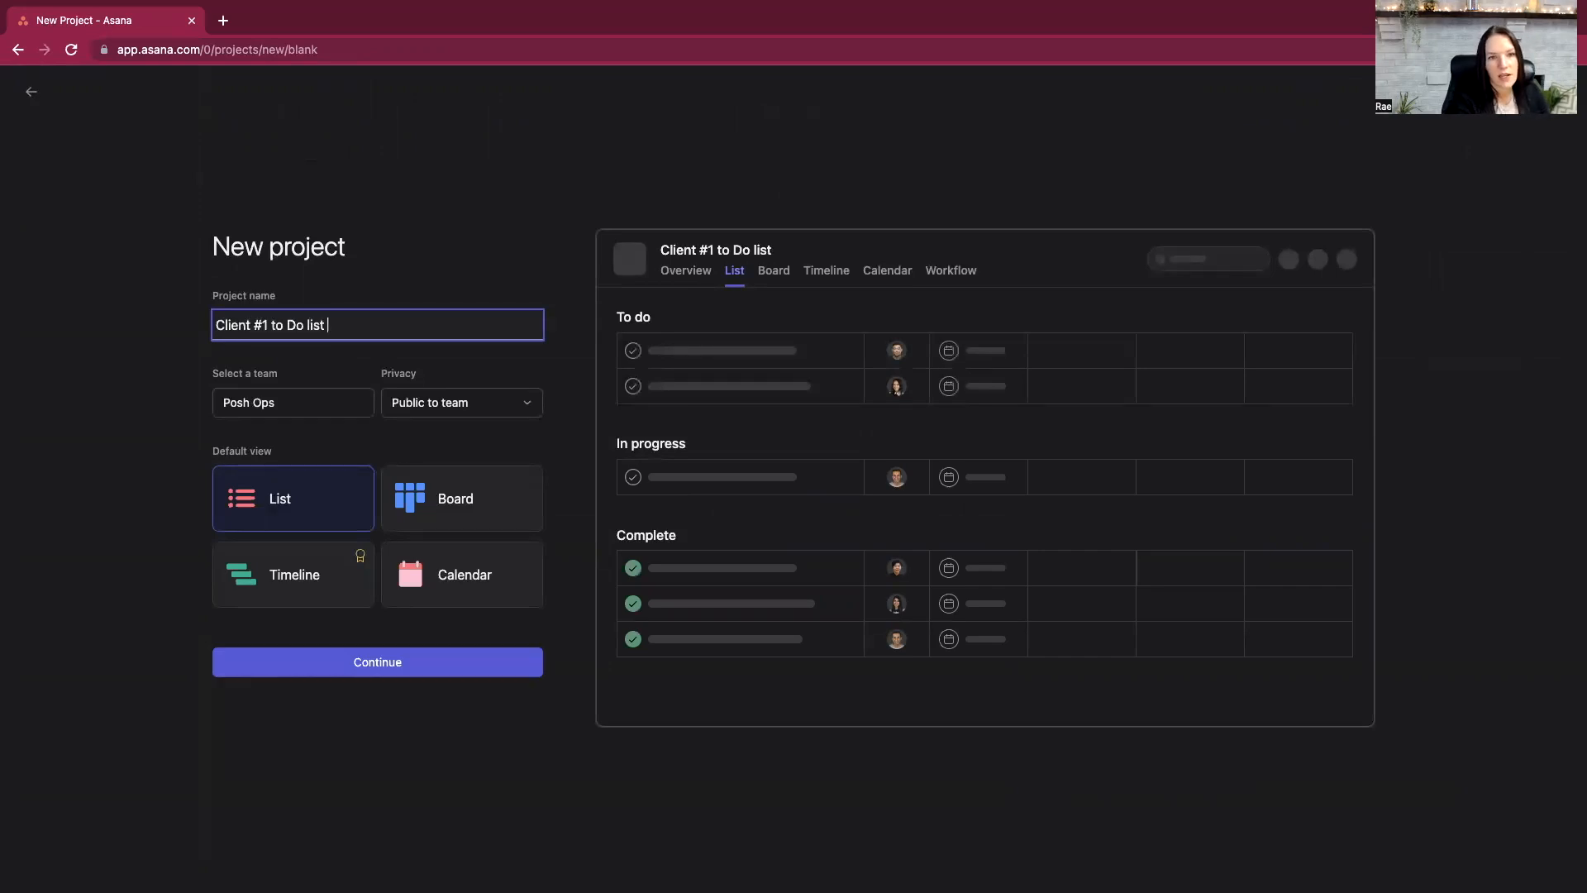
{"action": "left_click", "coordinate": [278, 318]}
{"action": "key", "text": "BackSpace"}
{"action": "type", "text": "T"}
{"action": "left_click", "coordinate": [463, 283]}
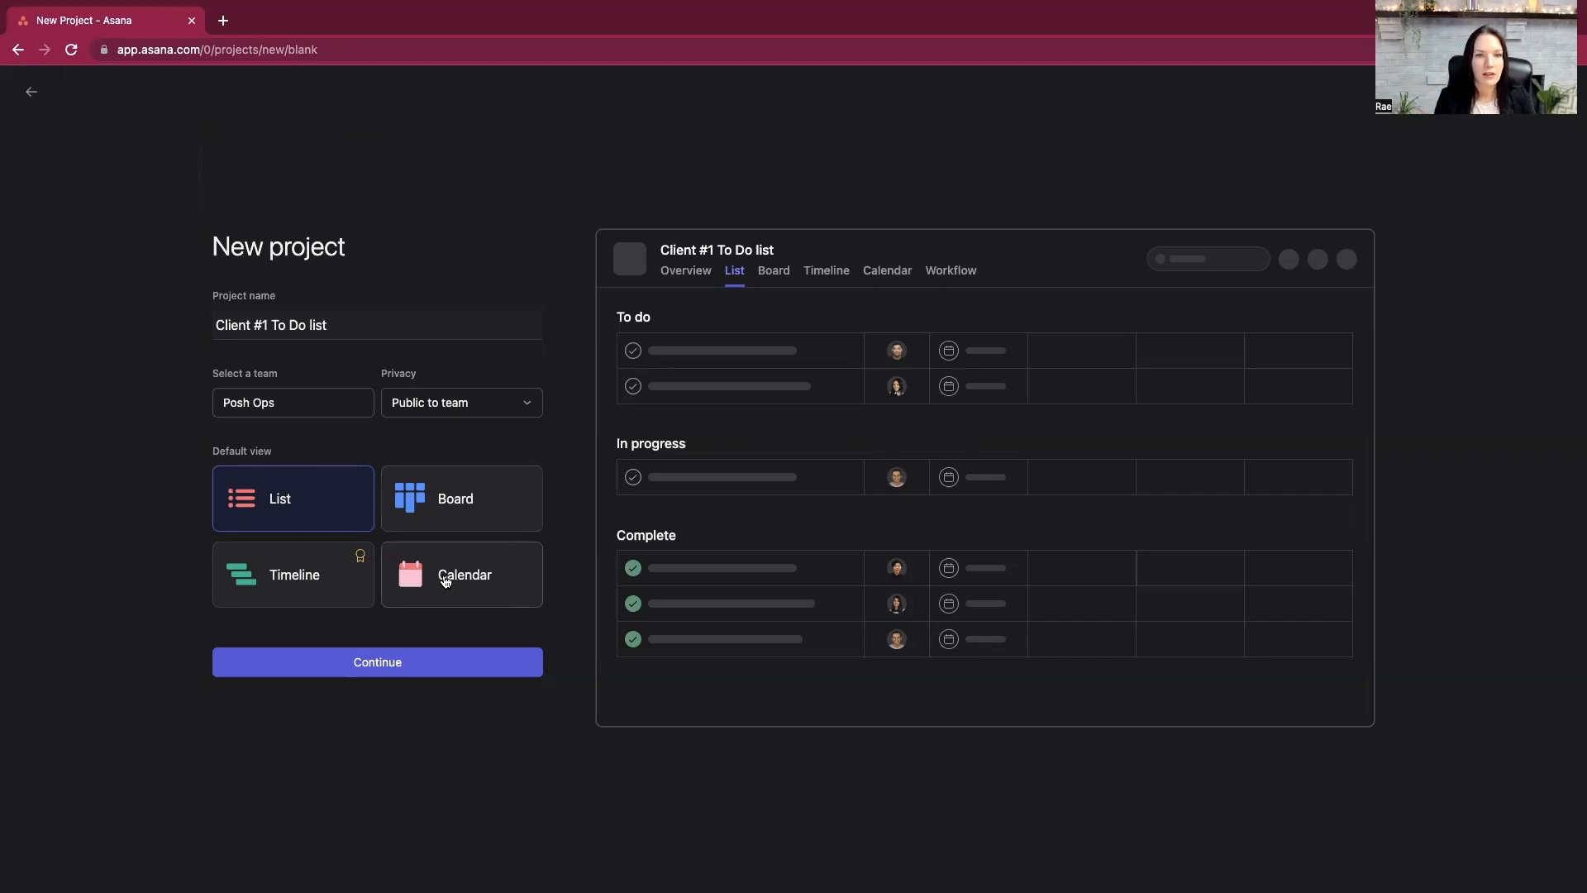
- Create the project for the Posh Ops team with List as default view, starting with adding tasks
{"action": "mouse_move", "coordinate": [360, 558]}
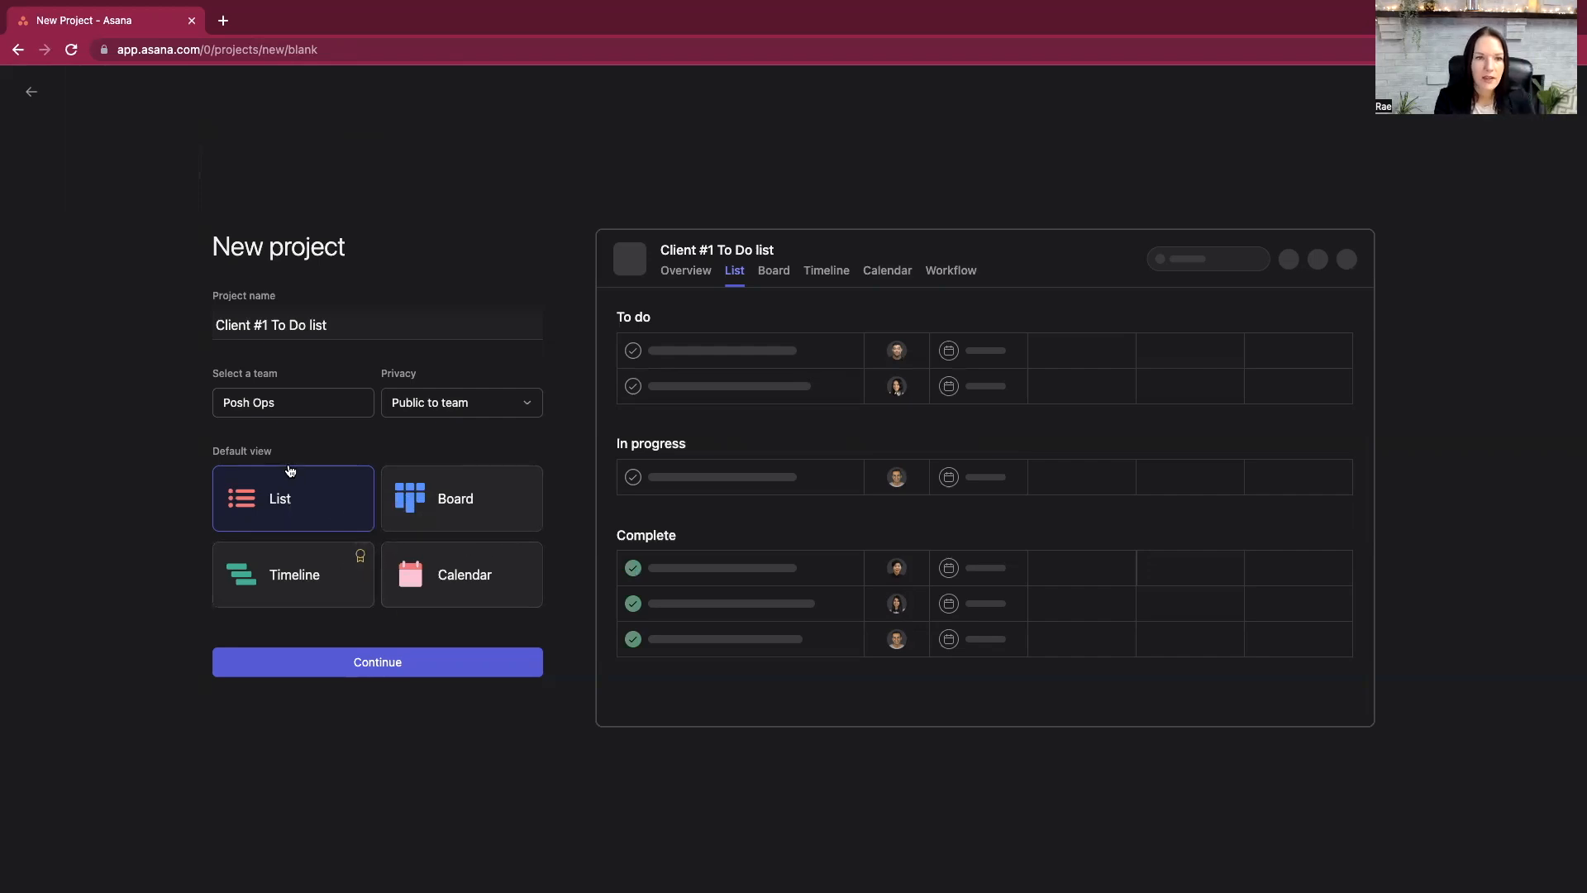
{"action": "left_click", "coordinate": [412, 672]}
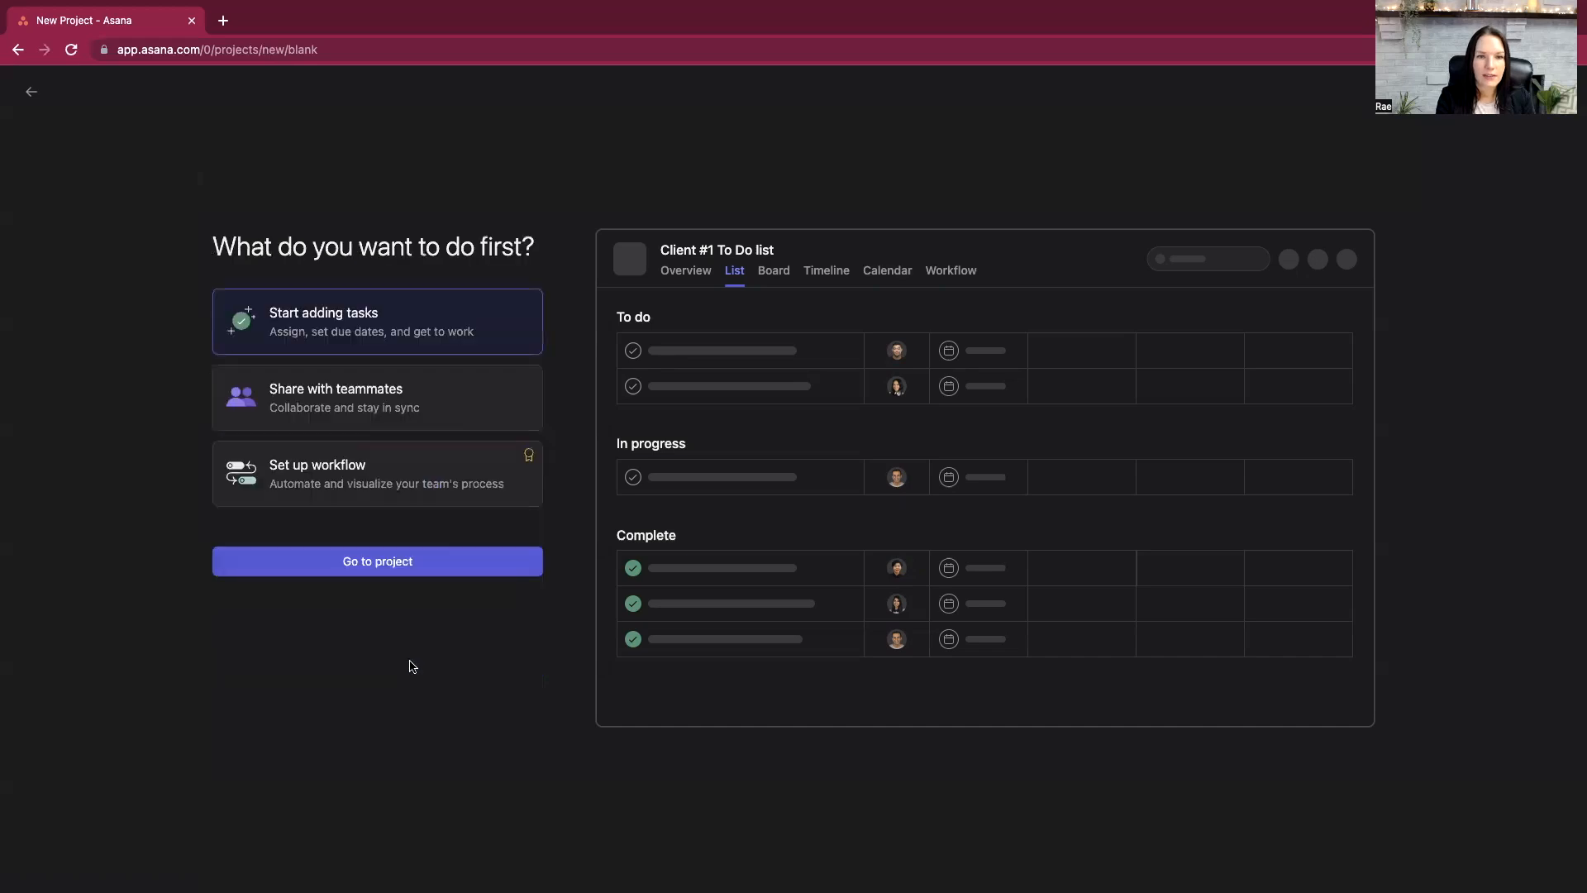
{"action": "left_click", "coordinate": [377, 568]}
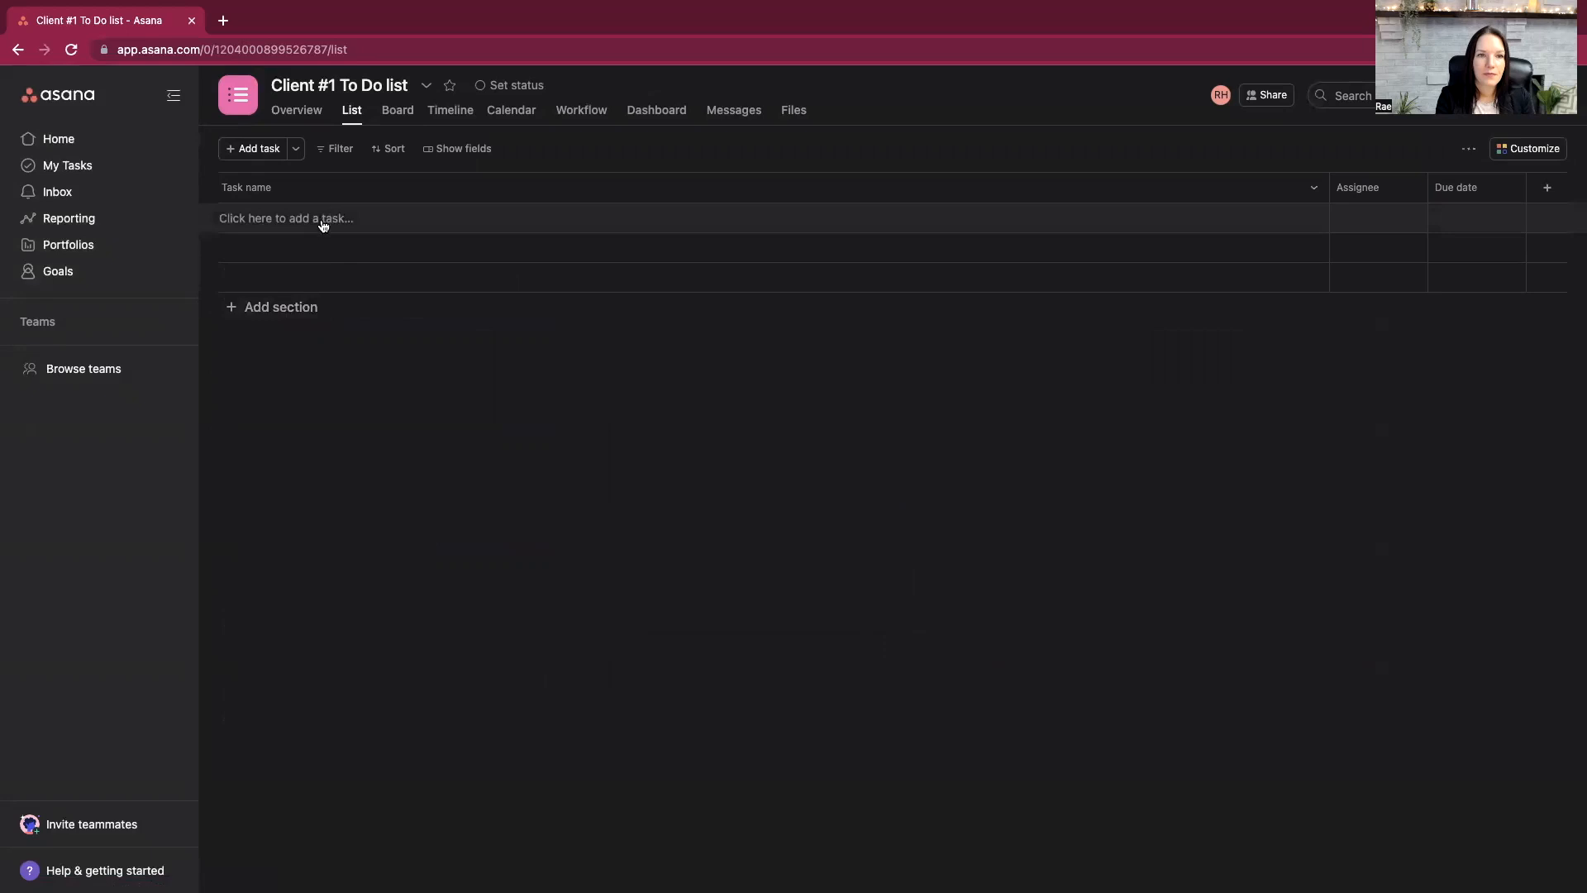
- Add a first section named "Customer Service" to the project's list
{"action": "left_click", "coordinate": [268, 308]}
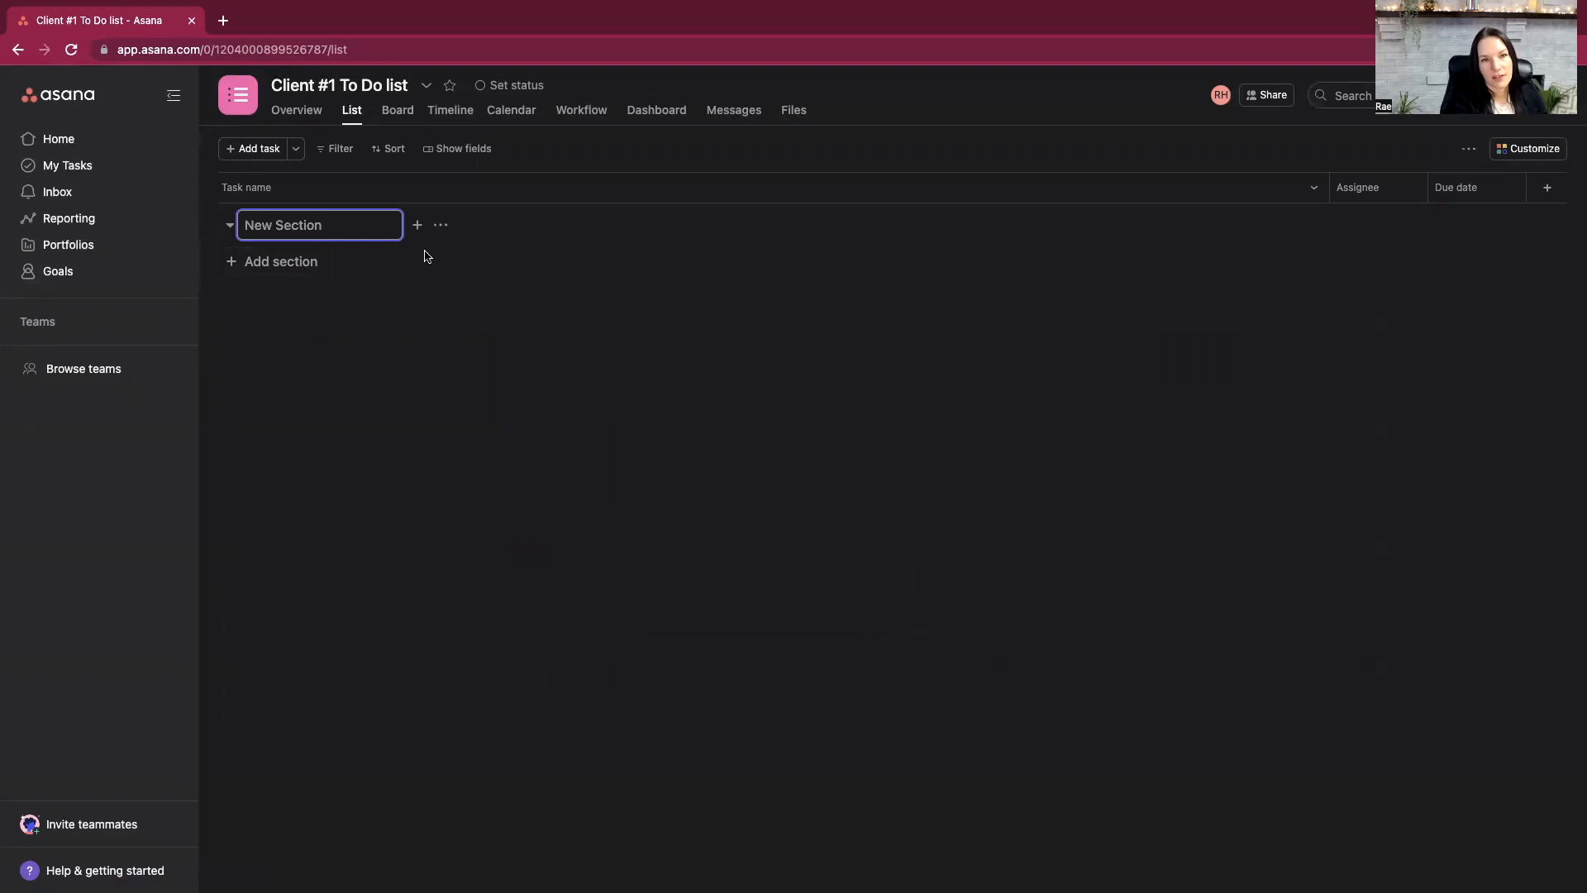
{"action": "type", "text": "Cust"}
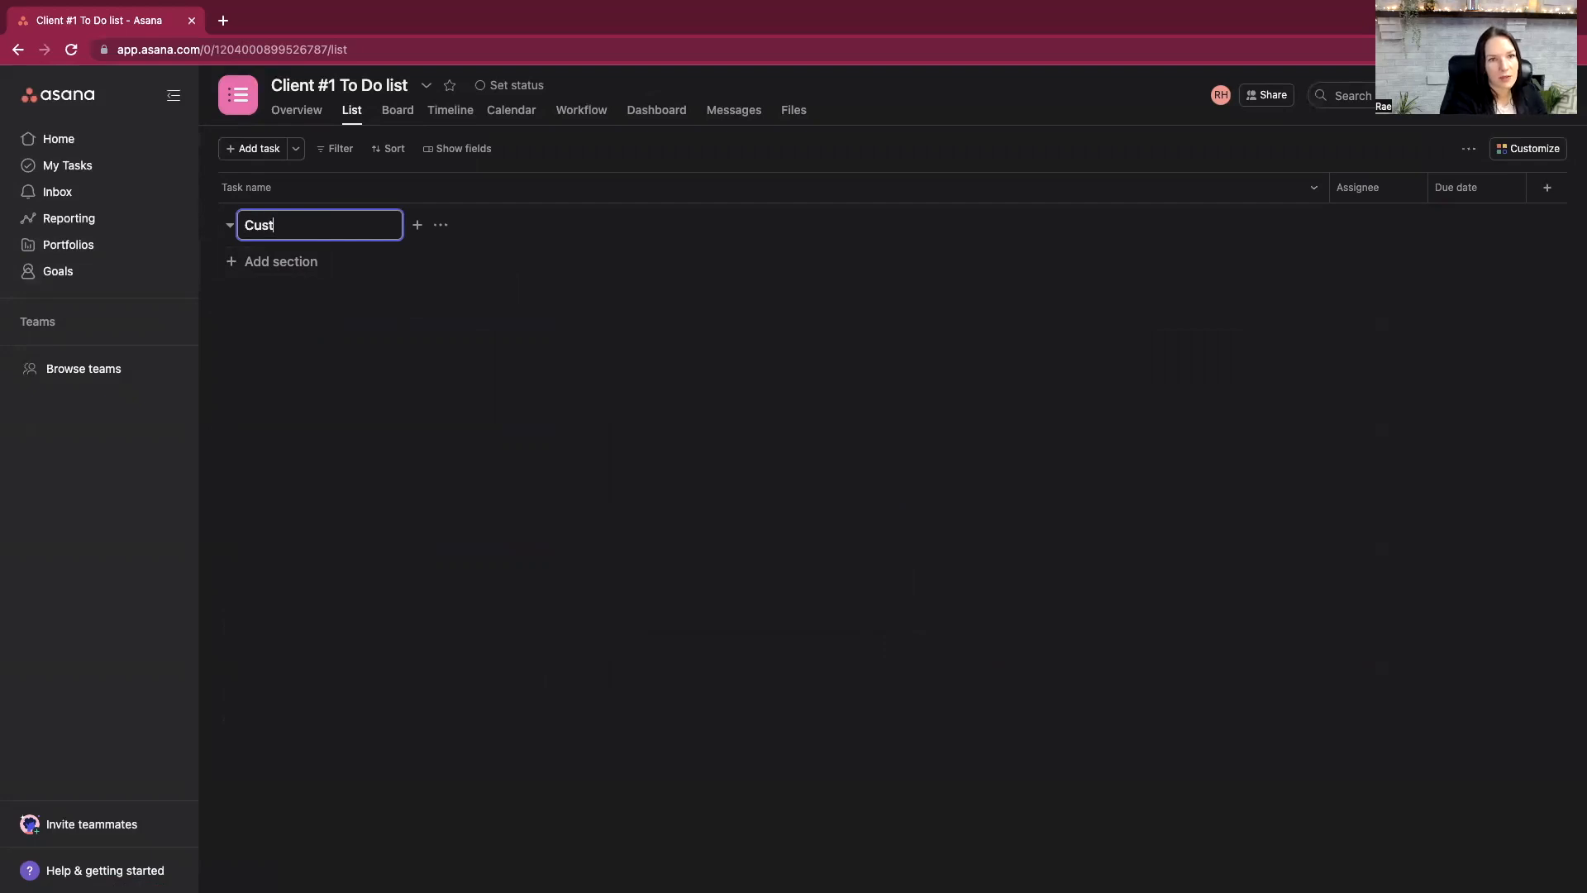
{"action": "type", "text": "omer Service"}
{"action": "key", "text": "Return"}
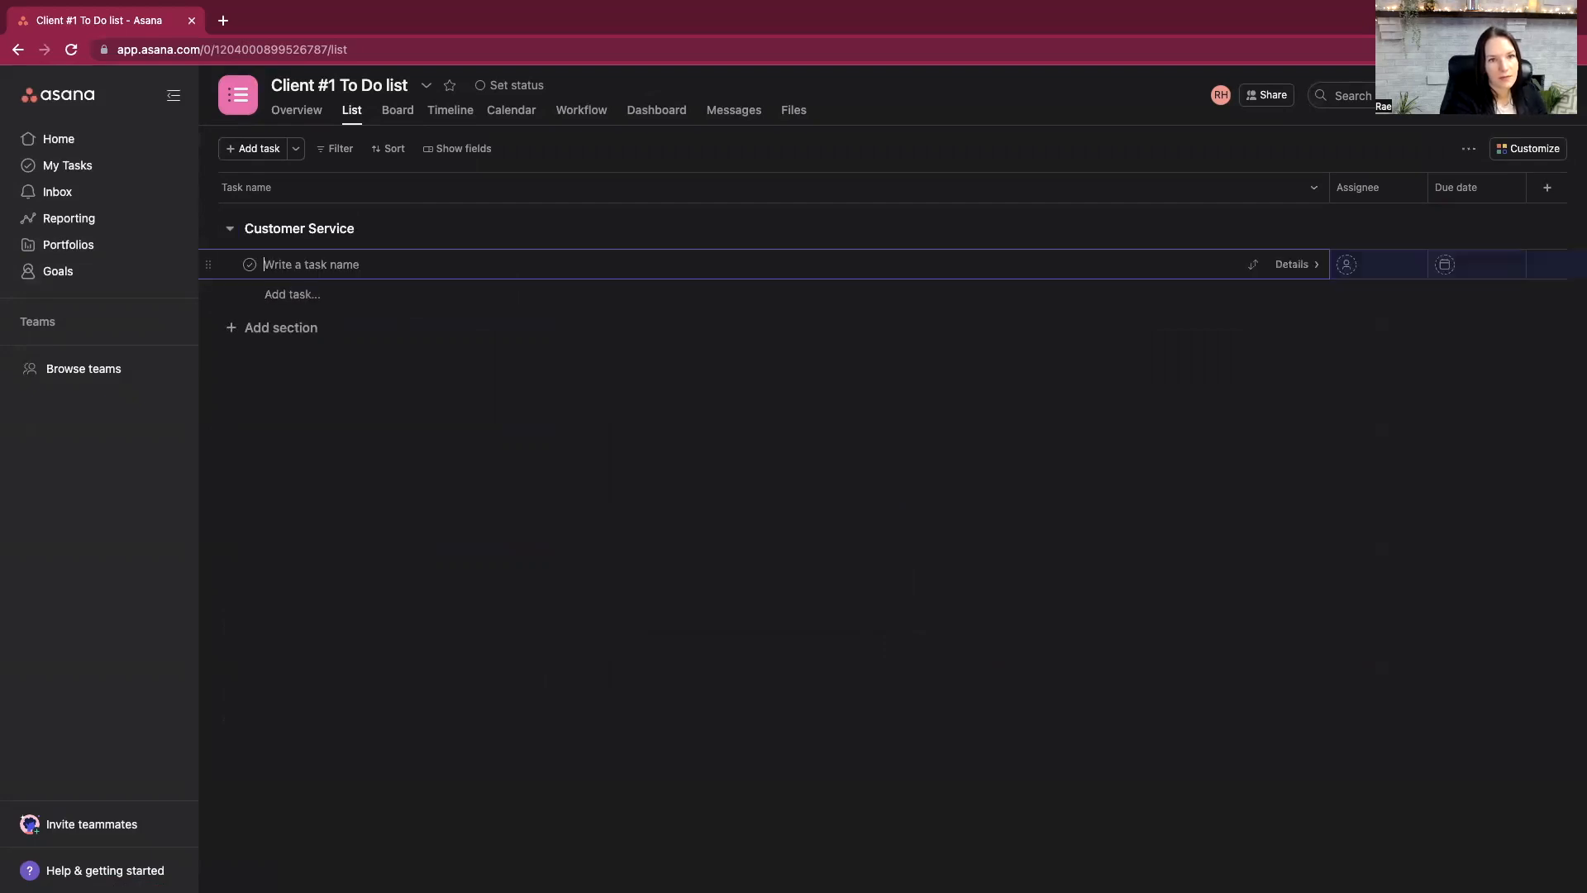
- Add a second section named "Calendar Management" below Customer Service
{"action": "left_click", "coordinate": [302, 333]}
{"action": "left_click", "coordinate": [304, 263]}
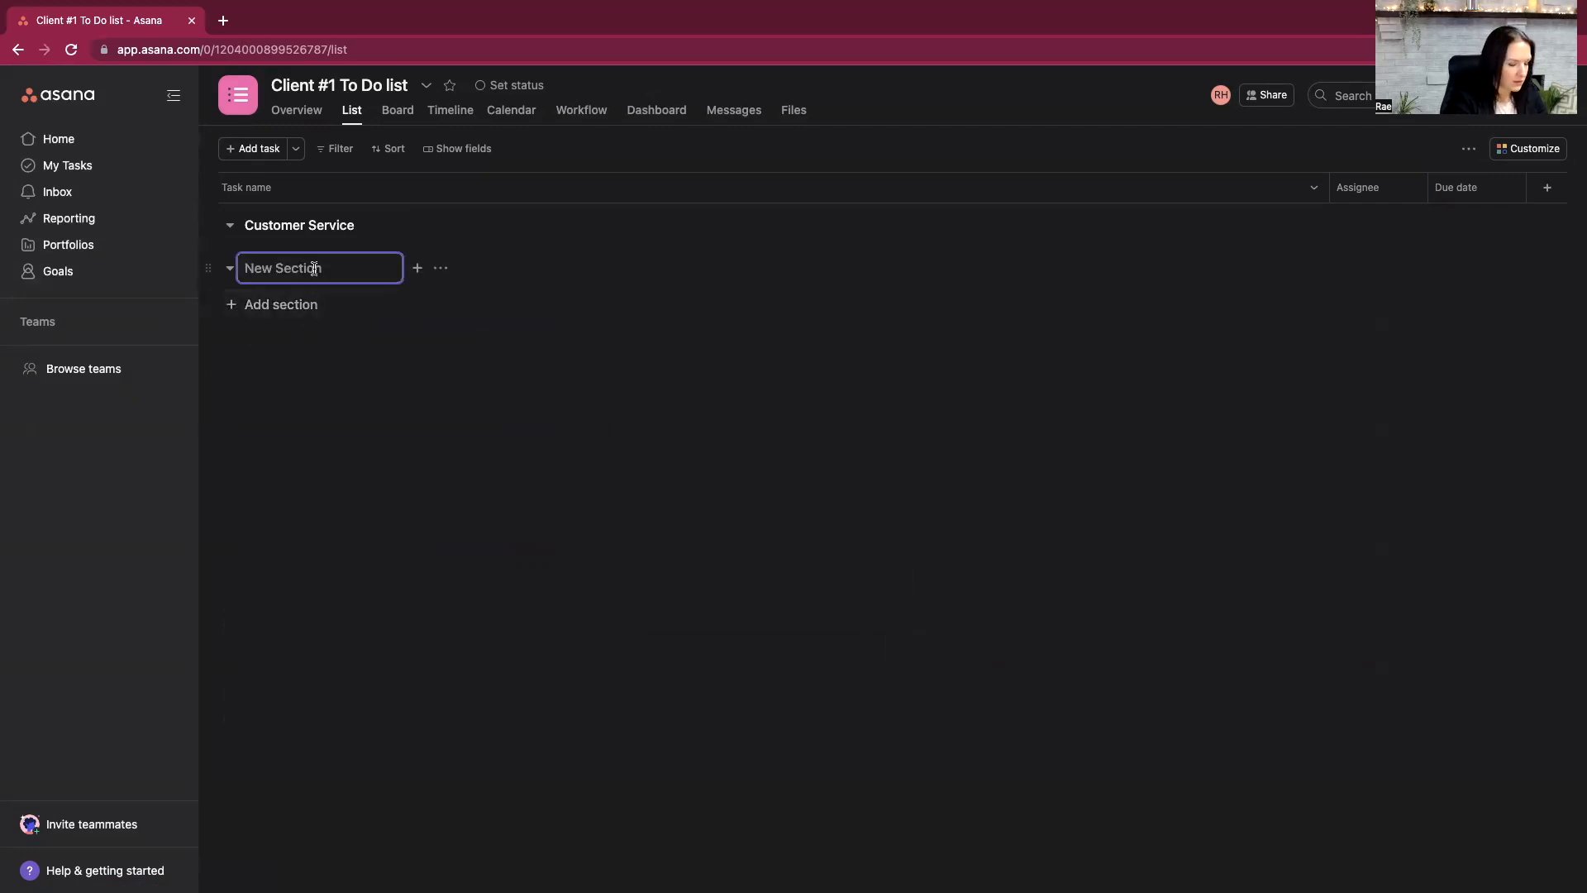
{"action": "type", "text": "C"}
{"action": "key", "text": "BackSpace"}
{"action": "type", "text": "Calendar Management"}
- Rename the Customer Service section as "Client Success"
{"action": "left_click", "coordinate": [304, 225]}
{"action": "triple_click", "coordinate": [304, 218]}
{"action": "type", "text": "Client Success"}
{"action": "left_click", "coordinate": [495, 426]}
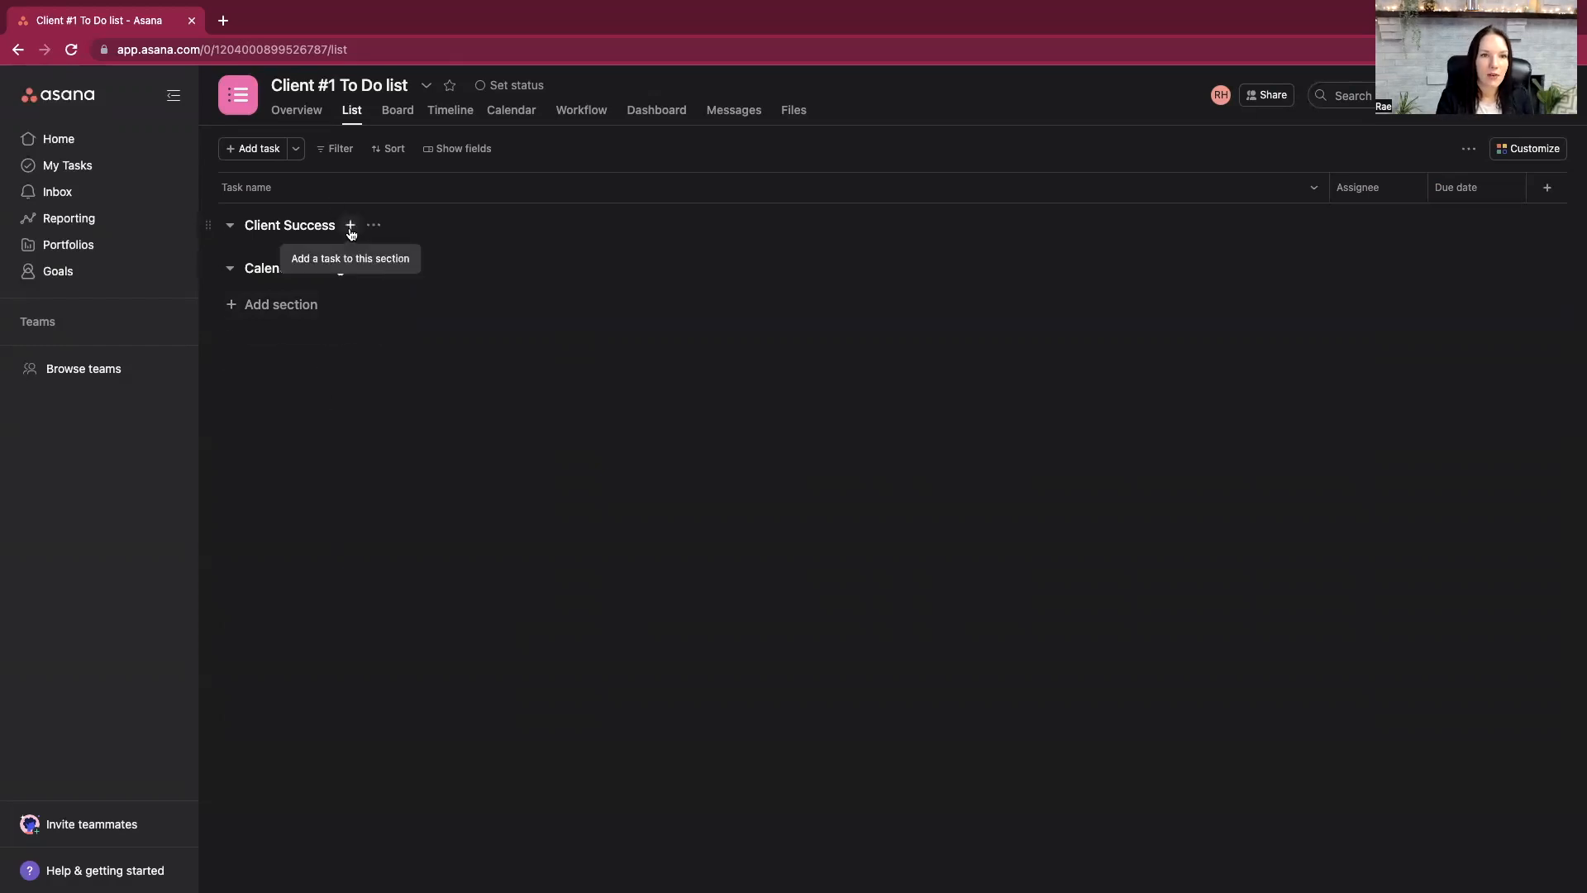
- Add the task "Check in with clients who are nearing their expiration date" to the Client Success section
{"action": "left_click", "coordinate": [350, 225]}
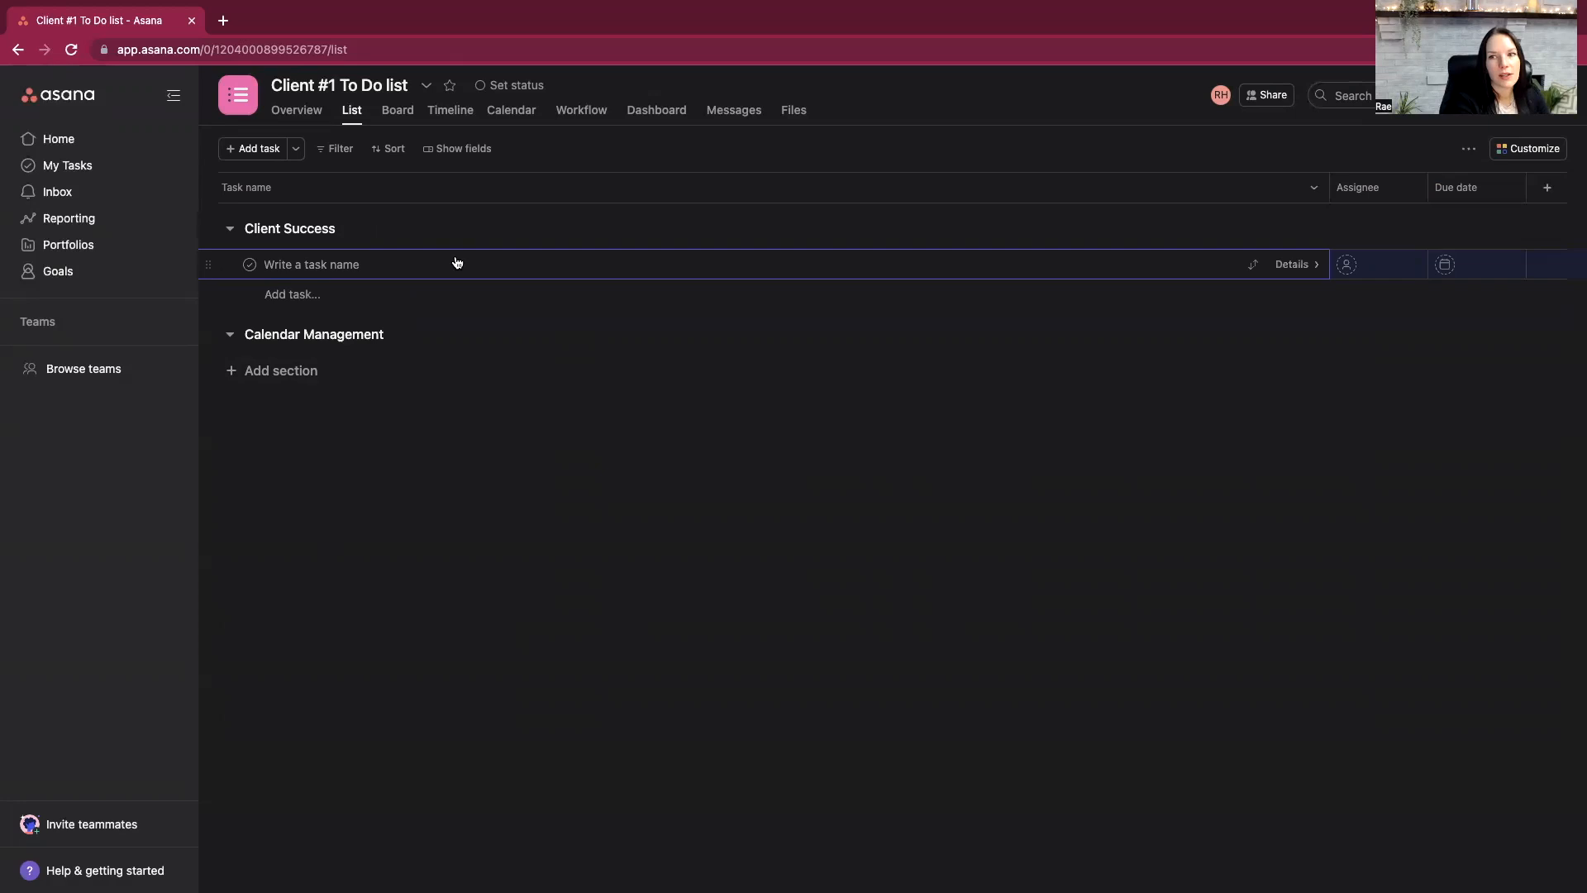
{"action": "type", "text": "Check "}
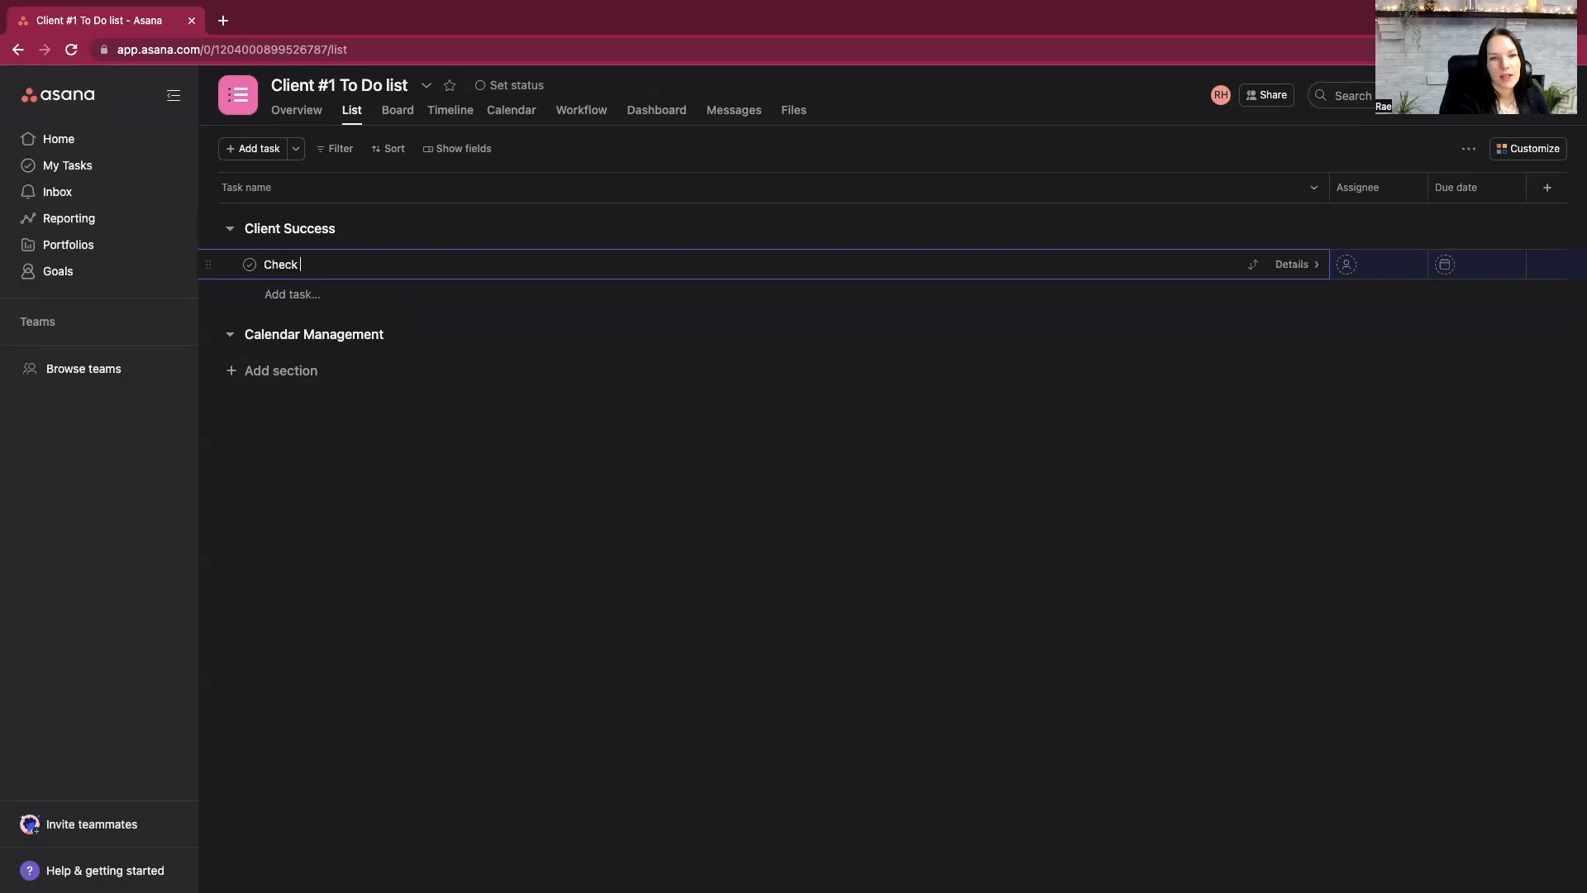
{"action": "type", "text": "in withclient"}
{"action": "key", "text": "BackSpace"}
{"action": "key", "text": "BackSpace"}
{"action": "key", "text": "BackSpace"}
{"action": "key", "text": "BackSpace"}
{"action": "key", "text": "BackSpace"}
{"action": "key", "text": "BackSpace"}
{"action": "type", "text": "ts w"}
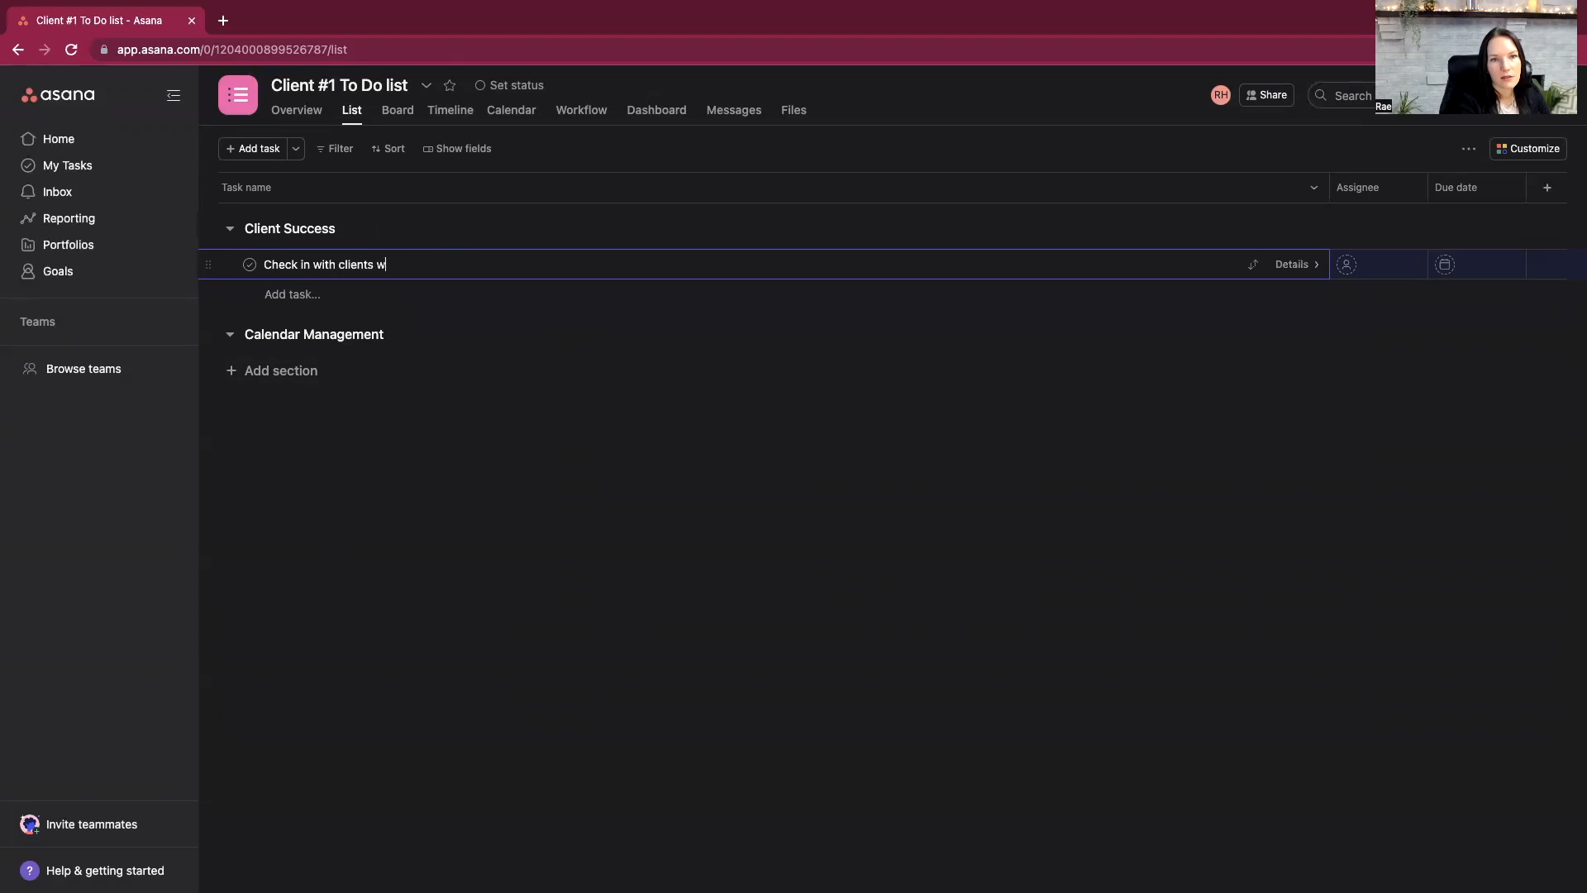
{"action": "type", "text": "ho are n"}
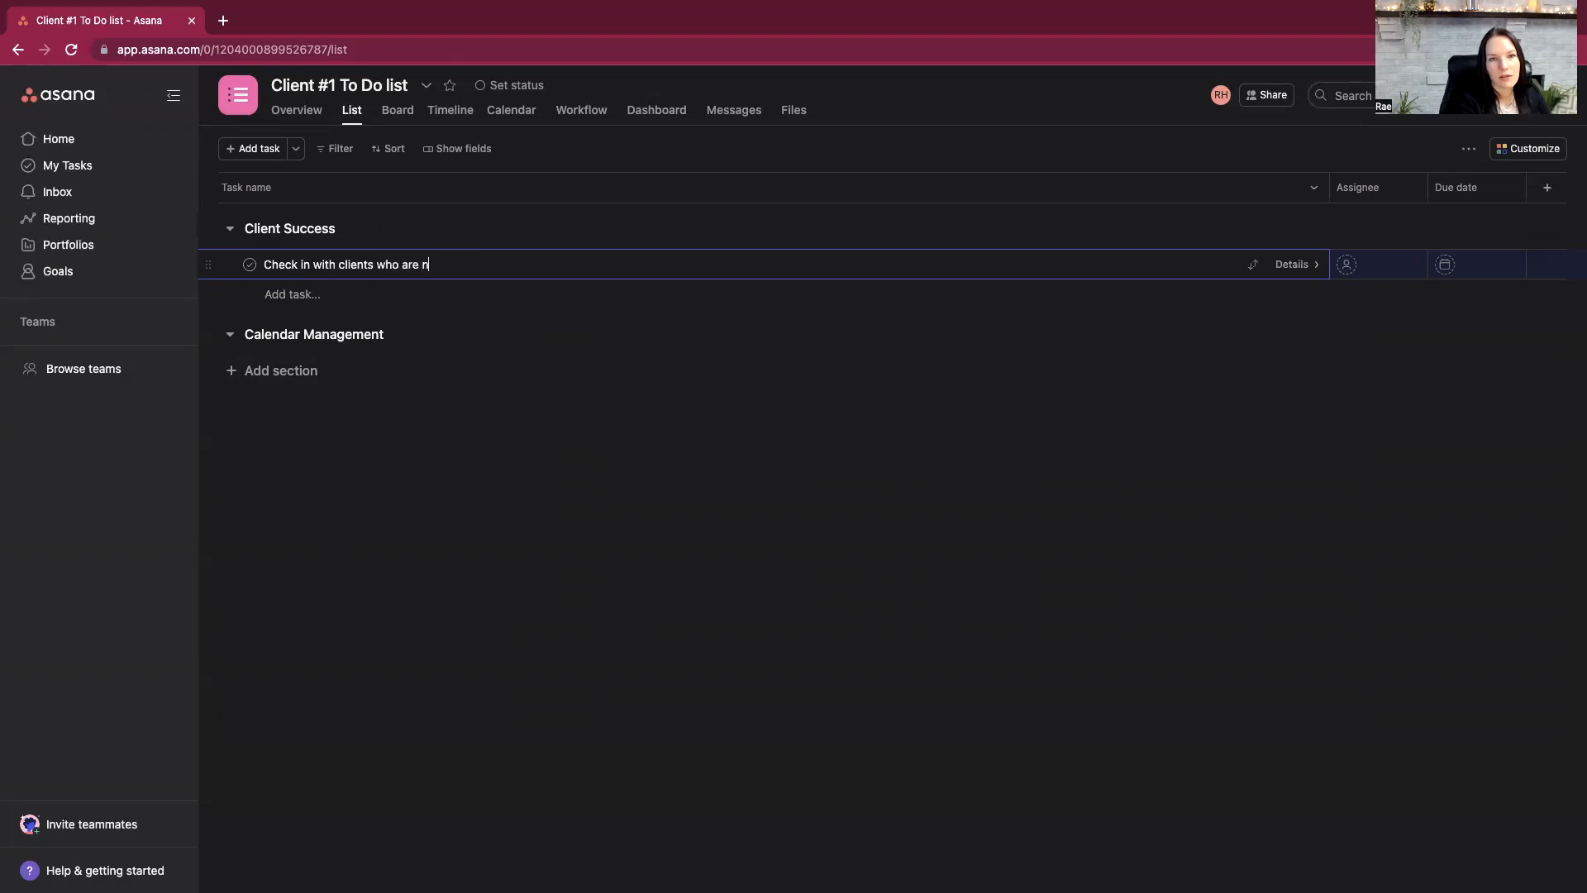
{"action": "type", "text": "earing"}
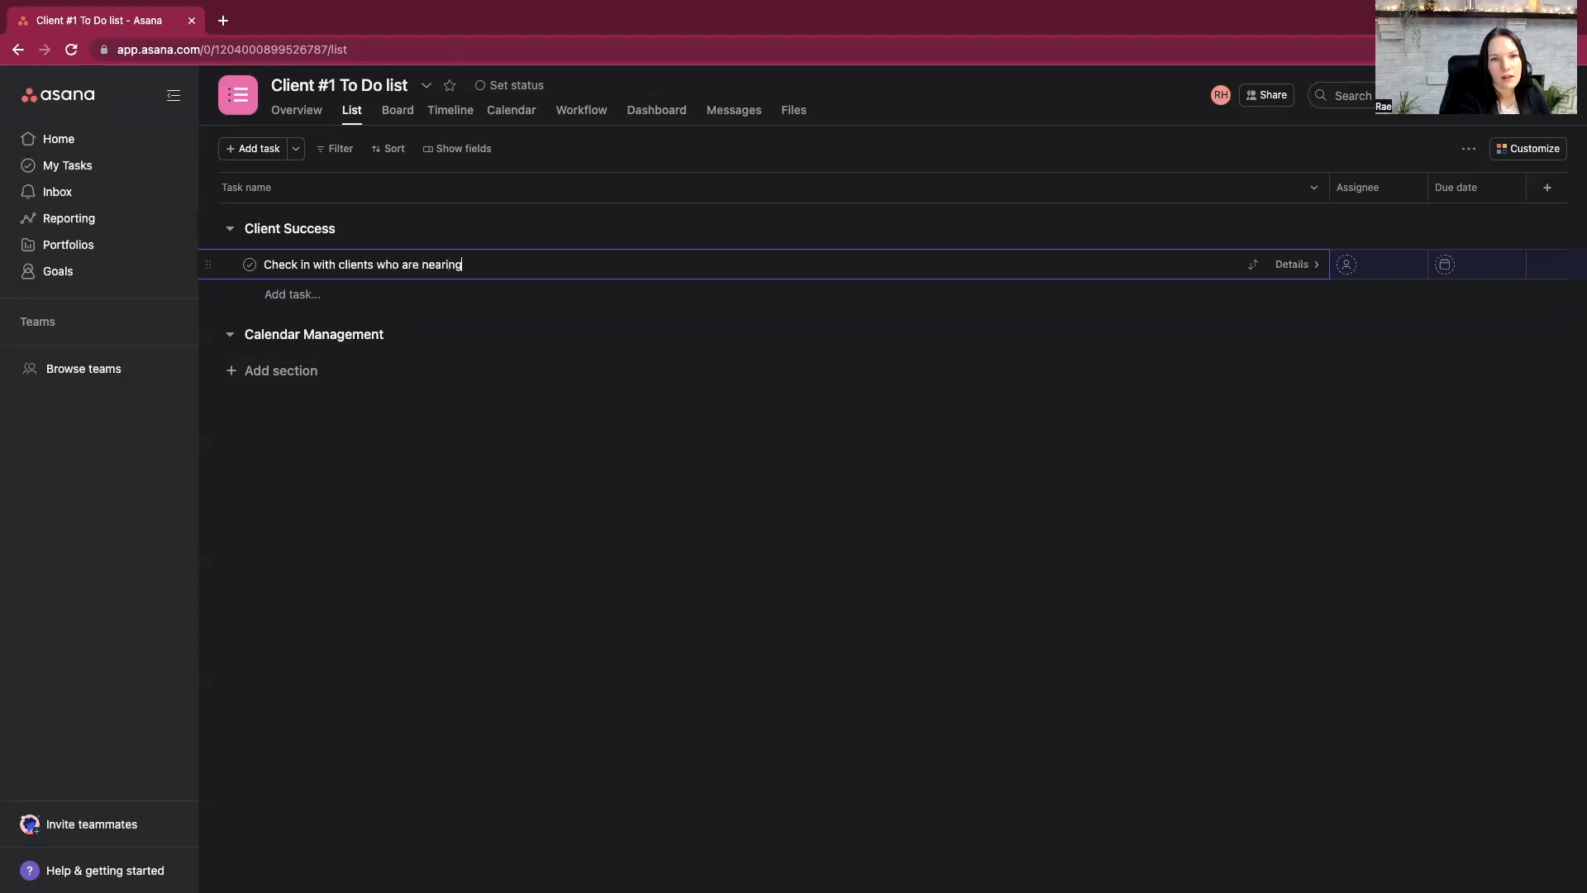
{"action": "type", "text": " their expiration date"}
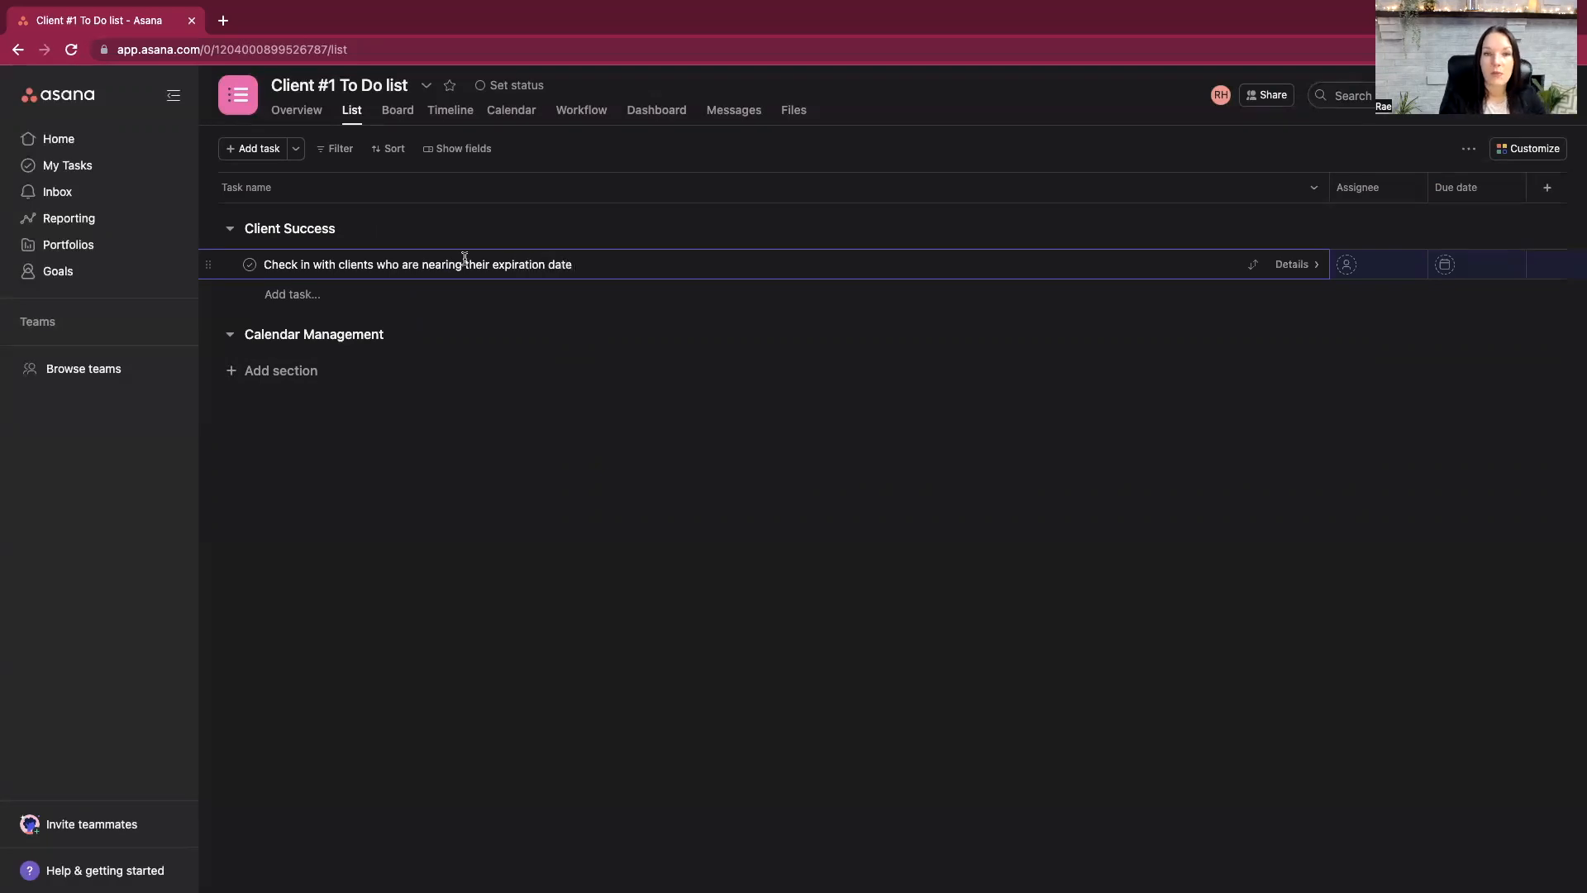
{"action": "key", "text": "Return"}
{"action": "left_click", "coordinate": [453, 561]}
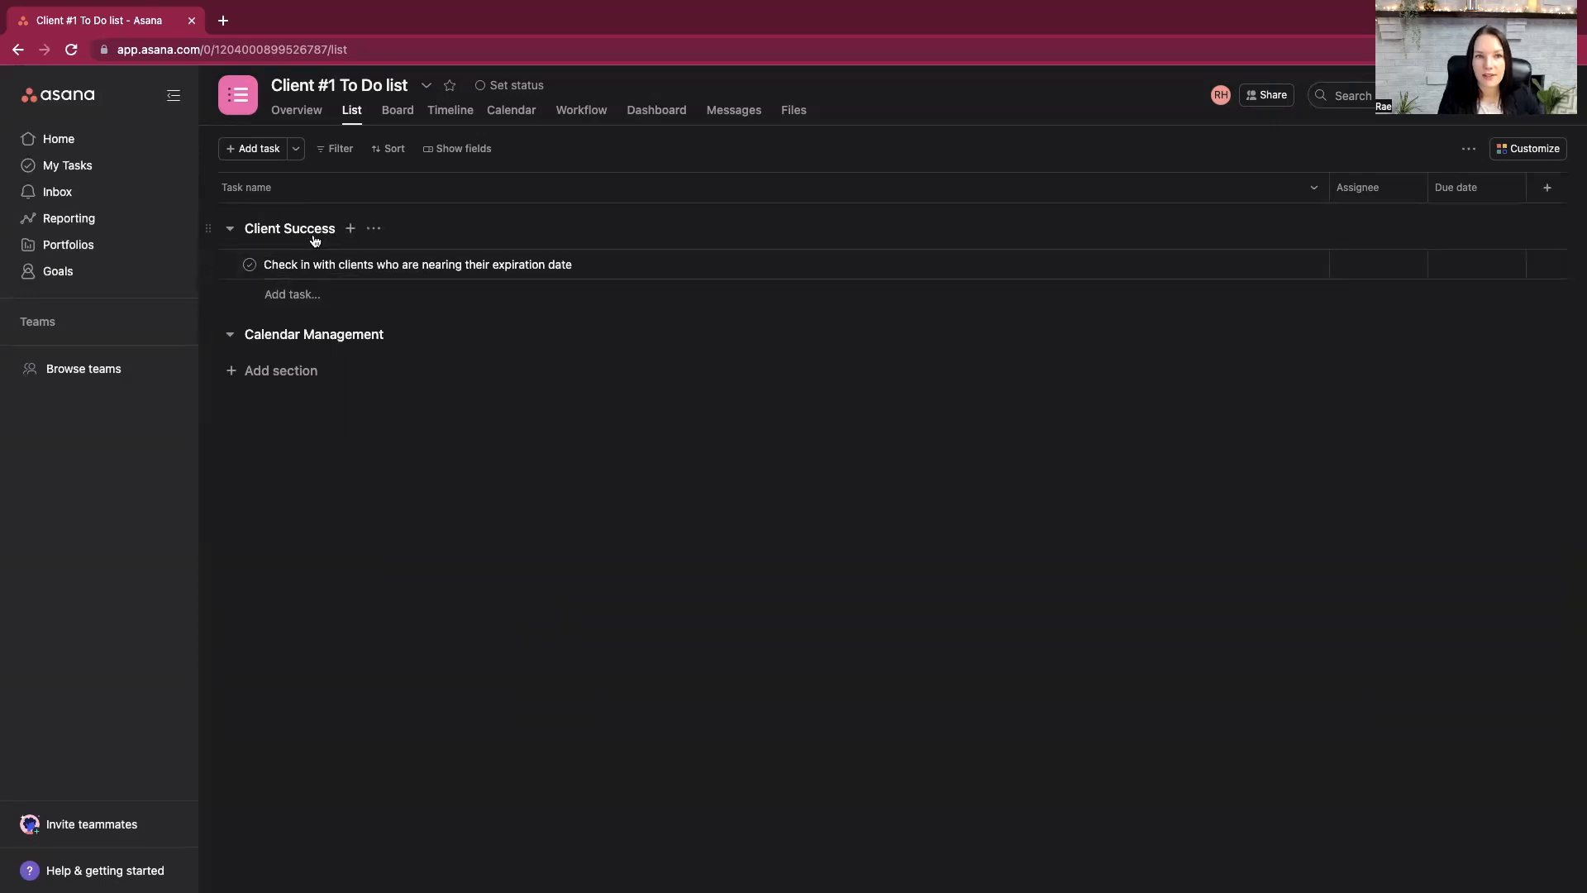
- Add a Calendar Management task to double check the named person's calendar, ending the title with "- send update email"
{"action": "left_click", "coordinate": [399, 335]}
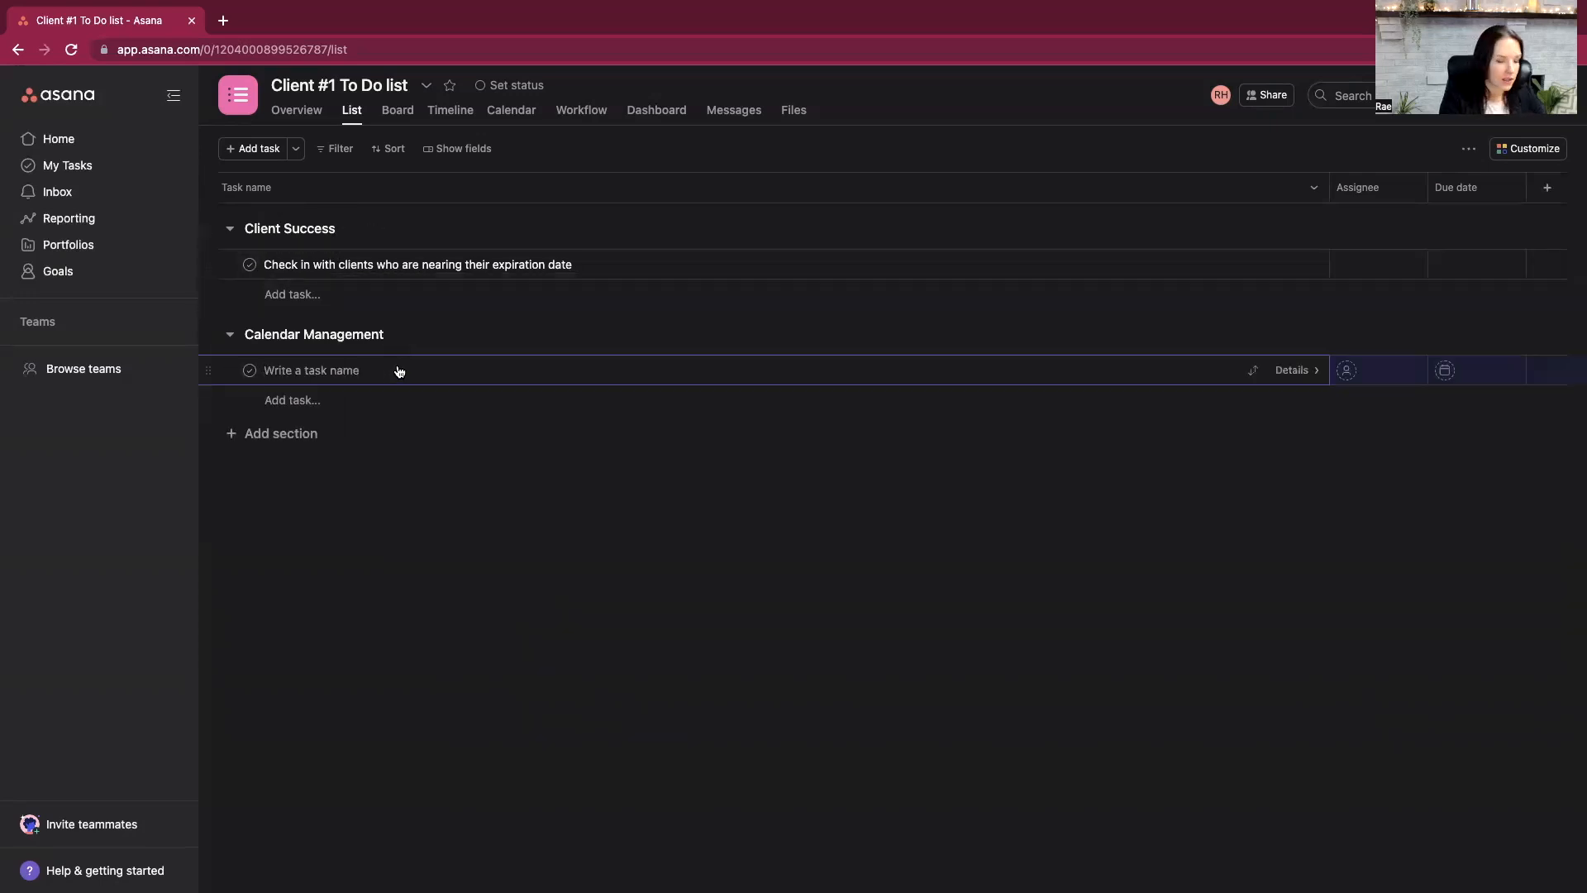
{"action": "type", "text": "Double check"}
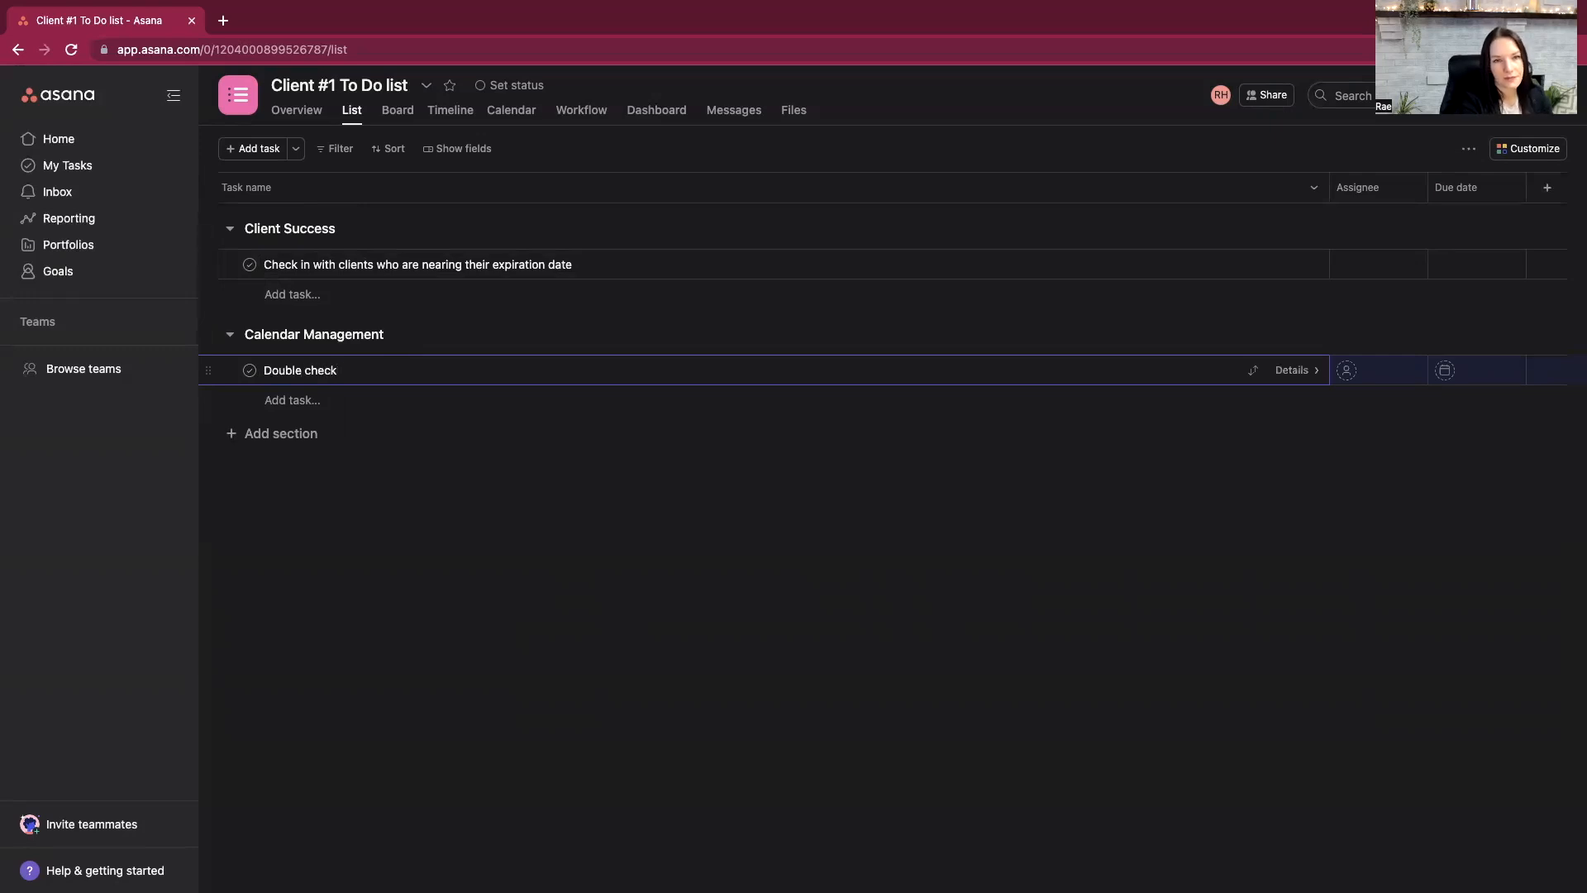
{"action": "type", "text": " Lily's calendar com"}
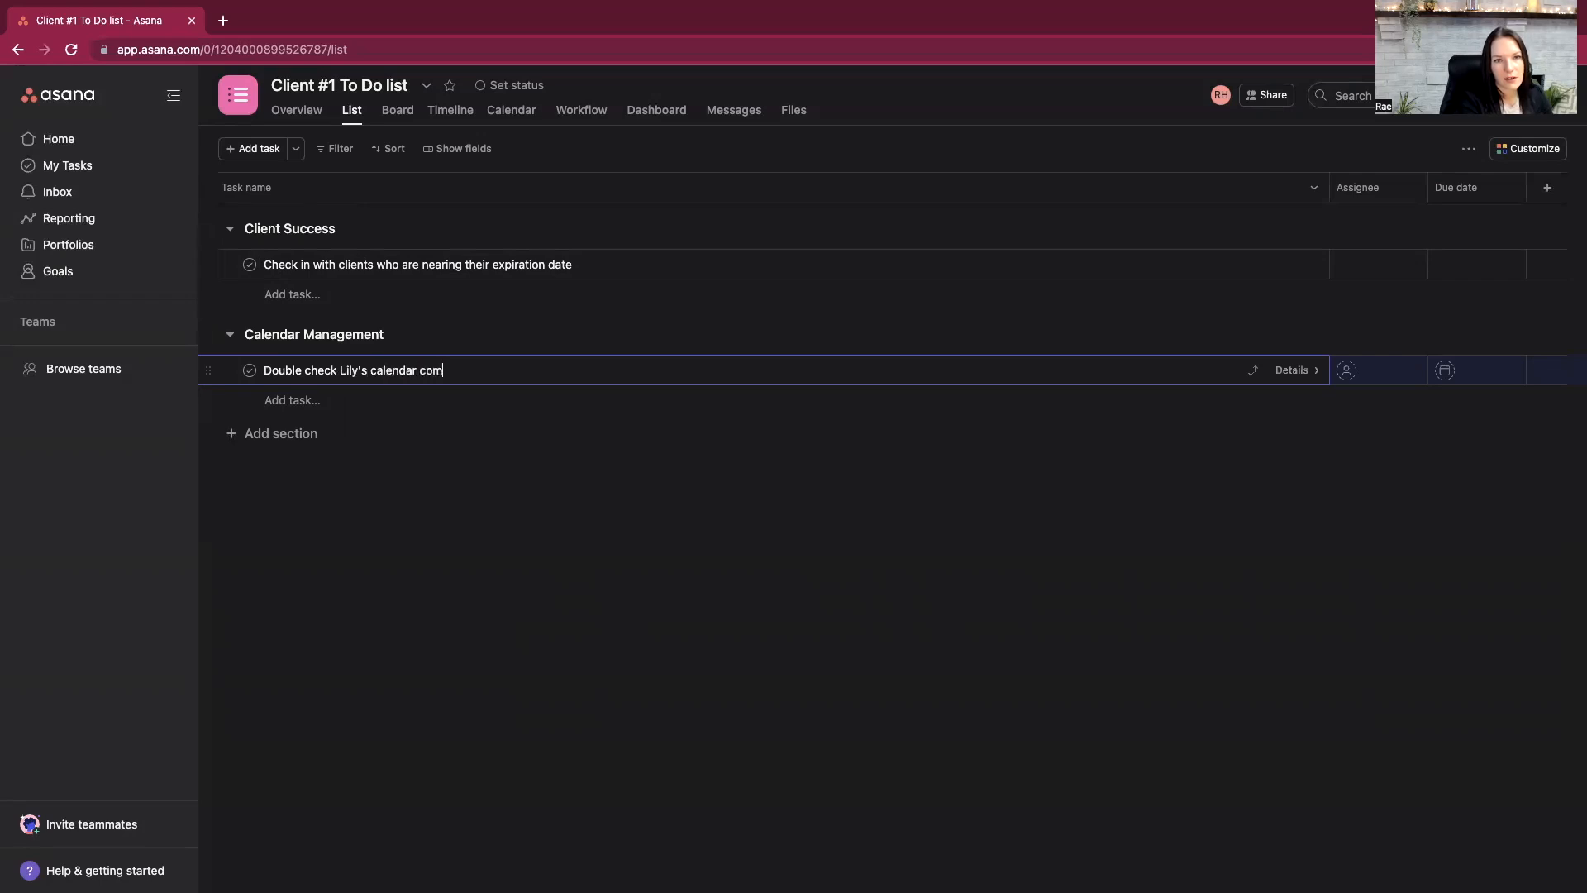
{"action": "key", "text": "BackSpace"}
{"action": "key", "text": "BackSpace"}
{"action": "key", "text": "BackSpace"}
{"action": "type", "text": "- co"}
{"action": "key", "text": "BackSpace"}
{"action": "key", "text": "BackSpace"}
{"action": "type", "text": "send update email"}
{"action": "key", "text": "Return"}
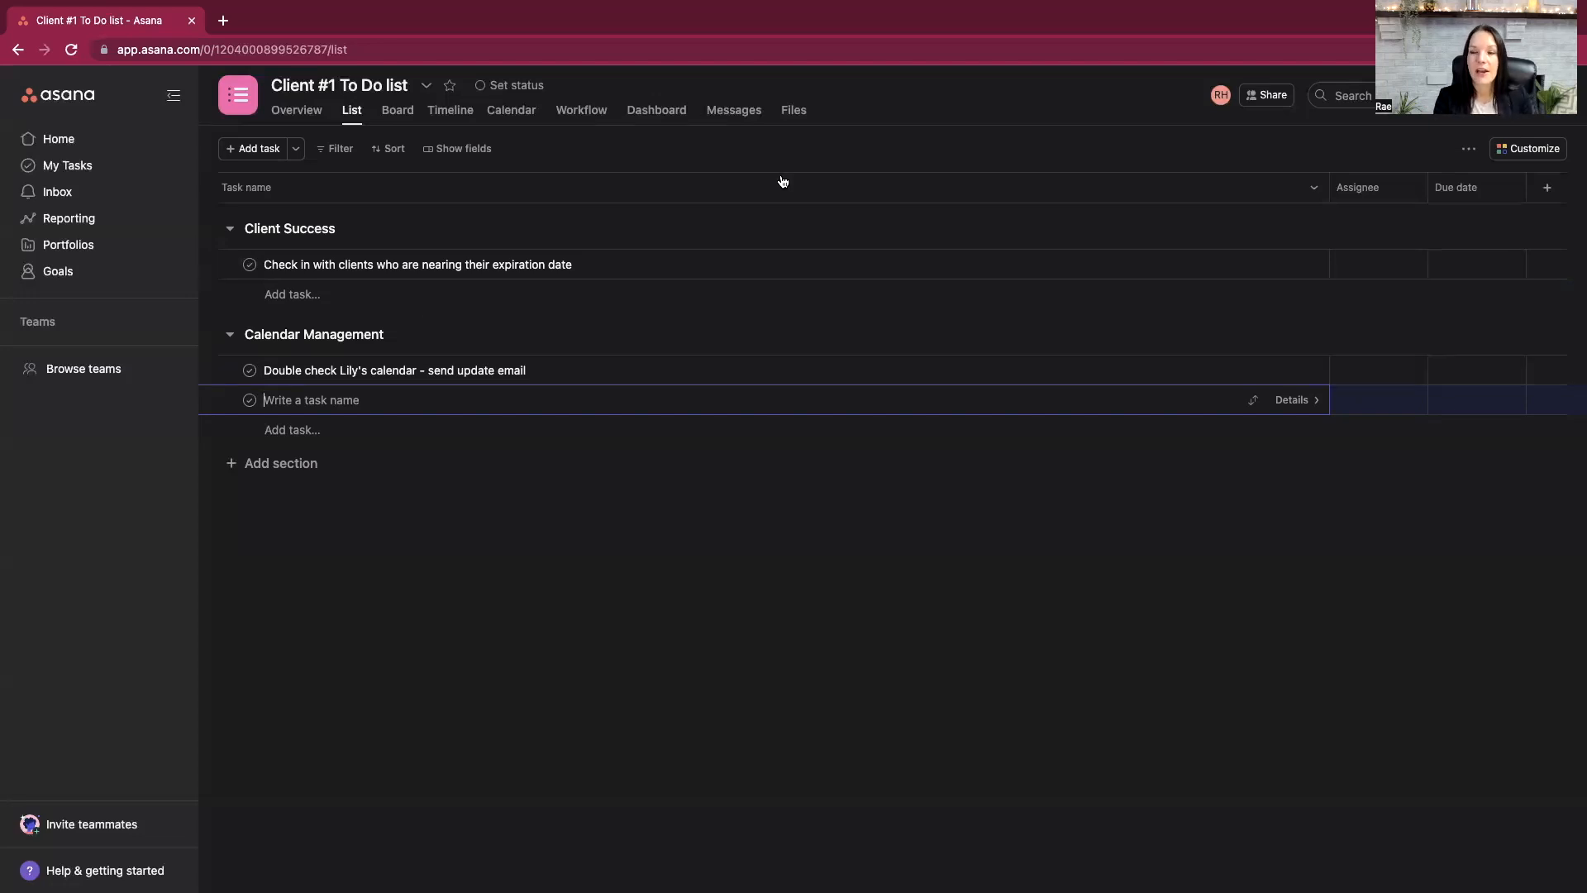
{"action": "left_click", "coordinate": [673, 556]}
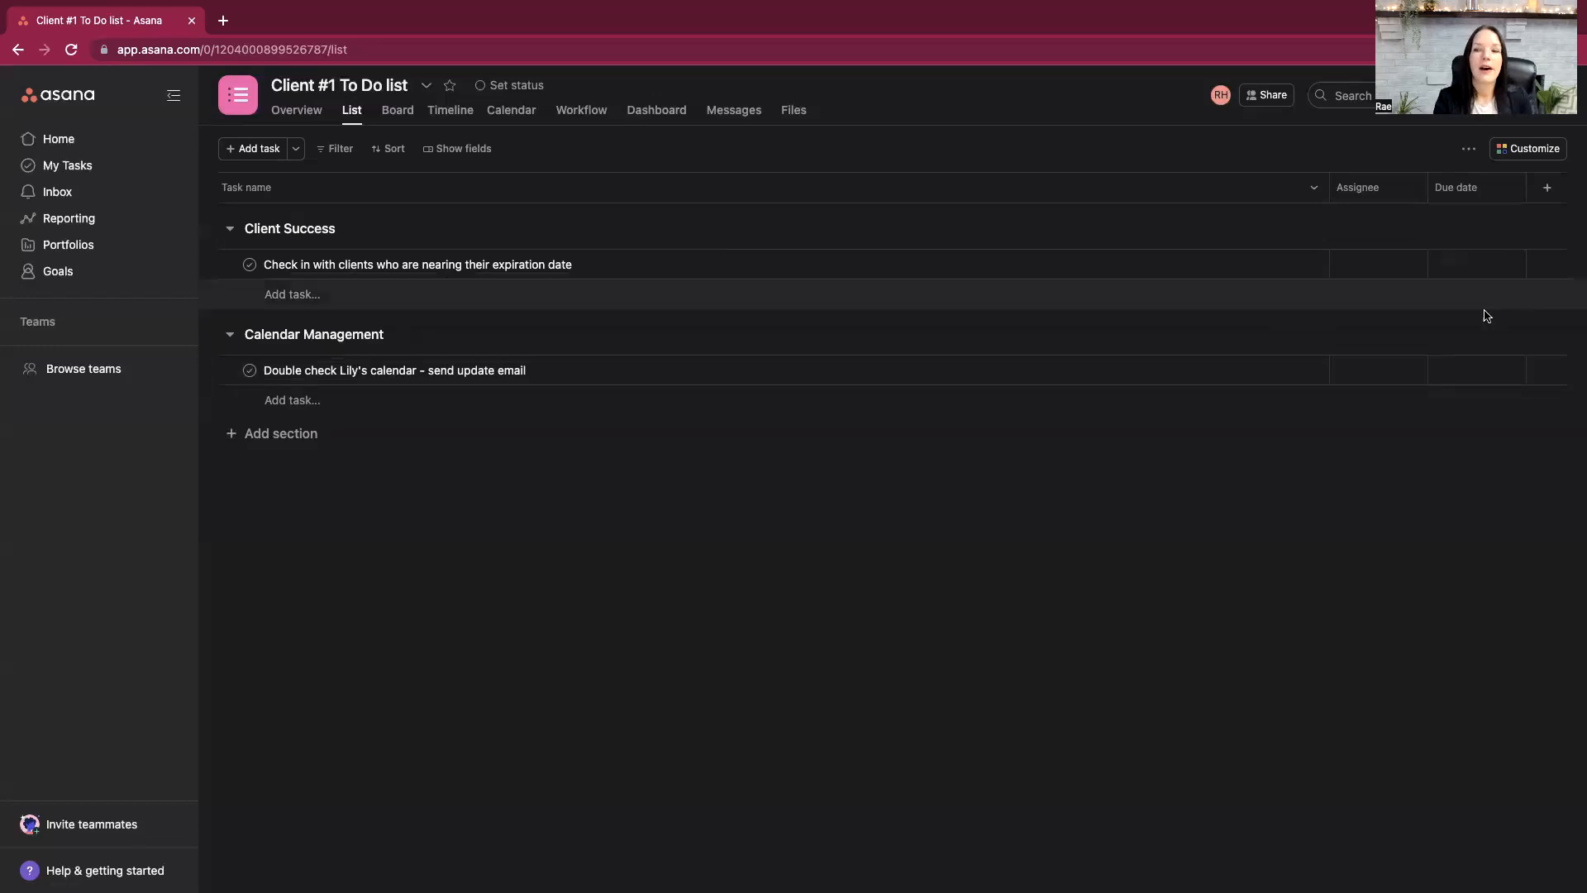
- Assign the calendar-check task to the first suggested teammate and make its due date repeat weekly on Mondays
{"action": "left_click", "coordinate": [1343, 374]}
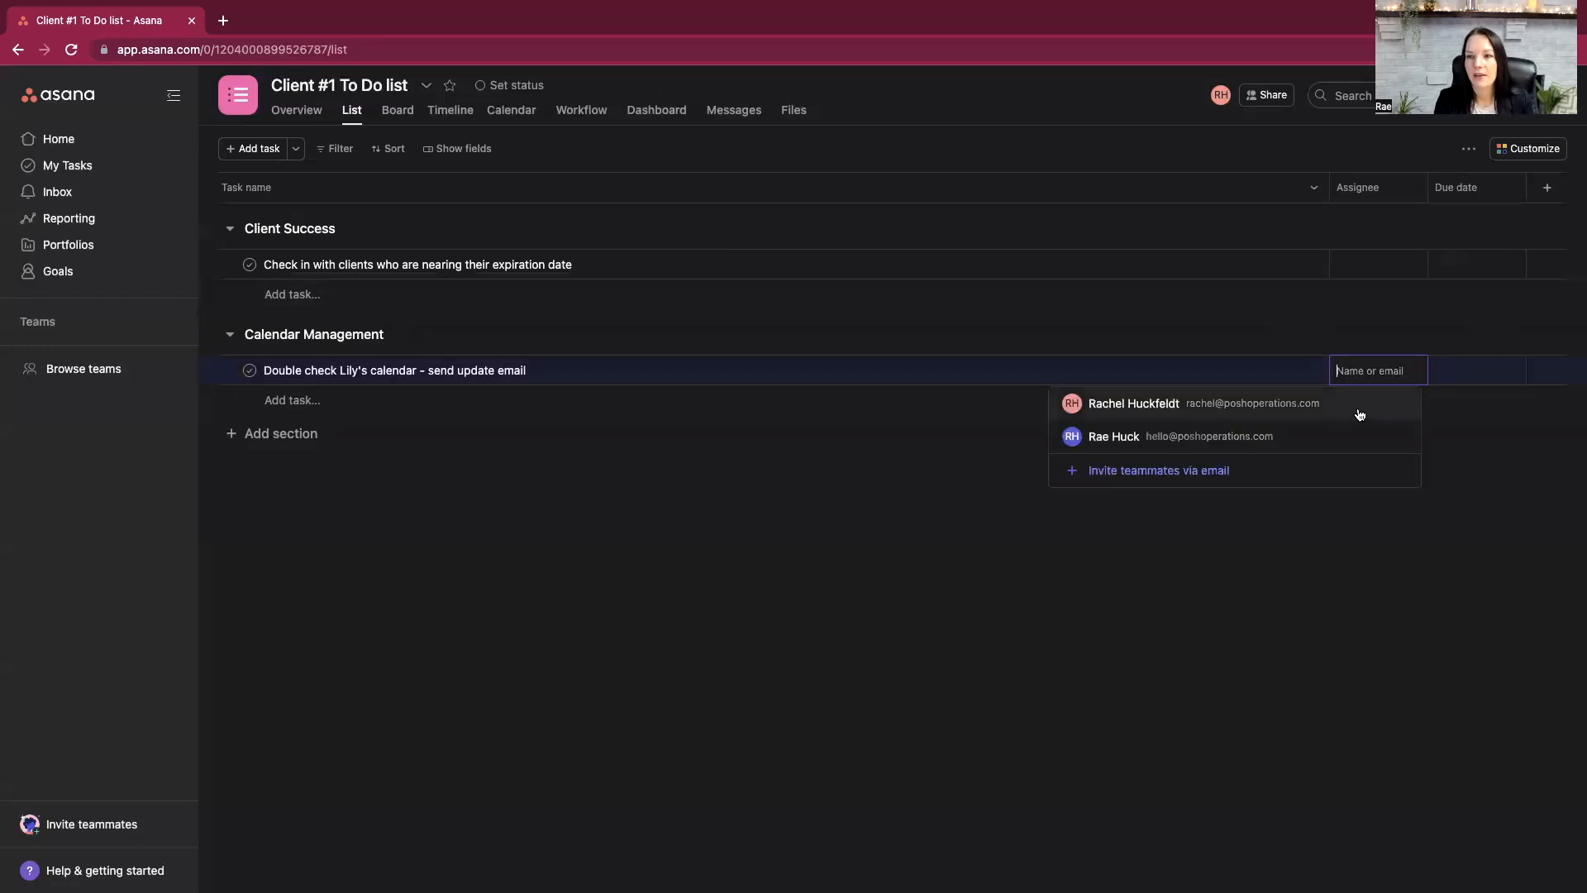
{"action": "left_click", "coordinate": [1245, 405]}
{"action": "left_click", "coordinate": [1457, 376]}
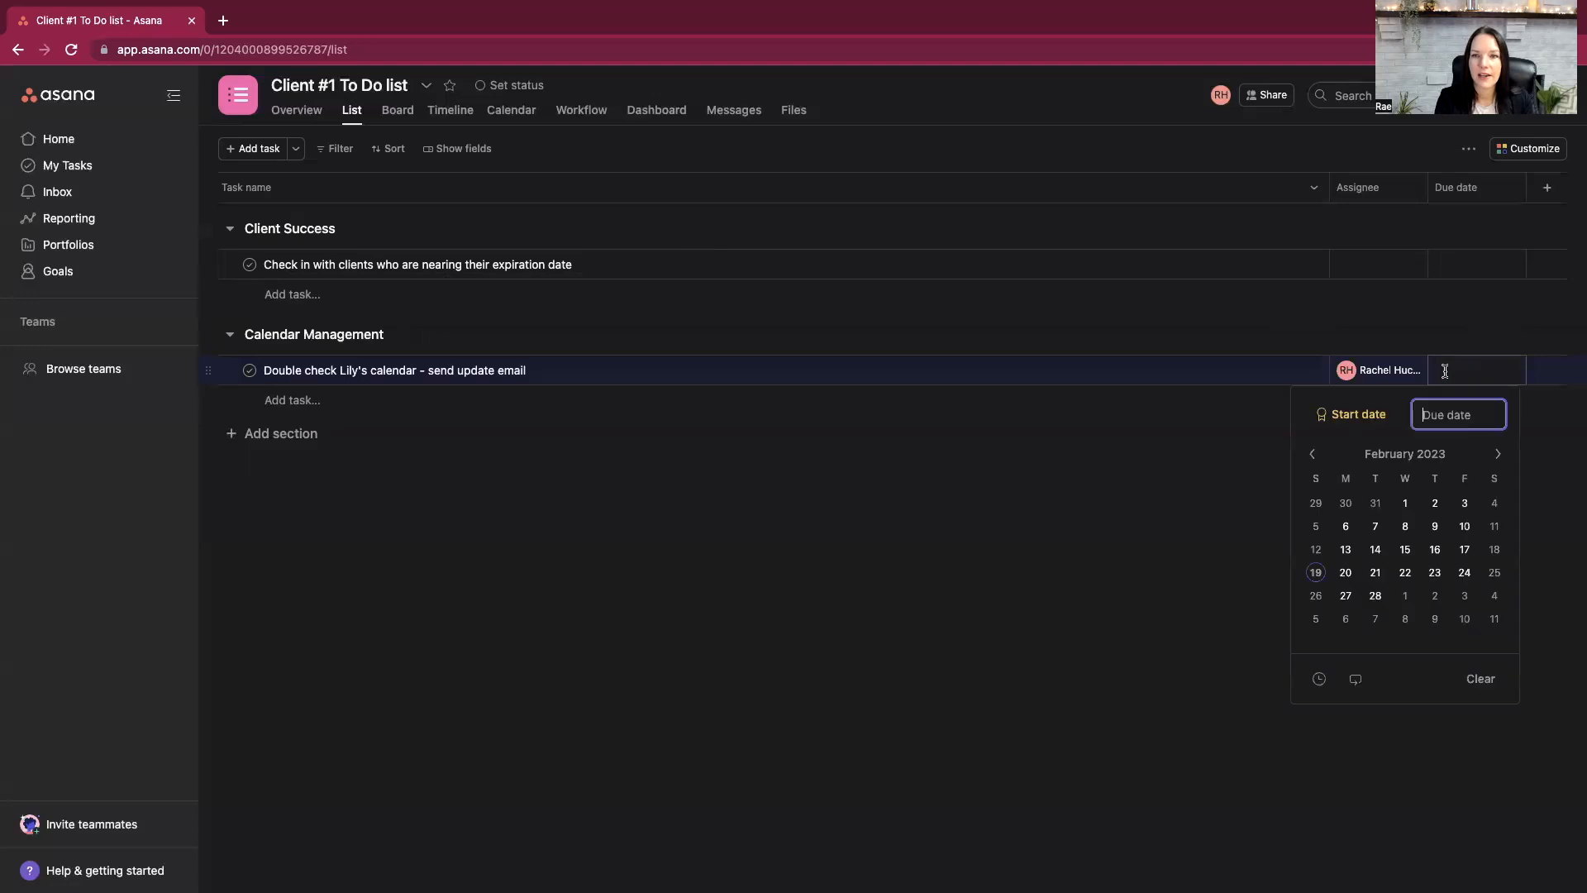
{"action": "left_click", "coordinate": [1354, 681]}
{"action": "left_click", "coordinate": [1346, 715]}
{"action": "left_click", "coordinate": [1316, 715]}
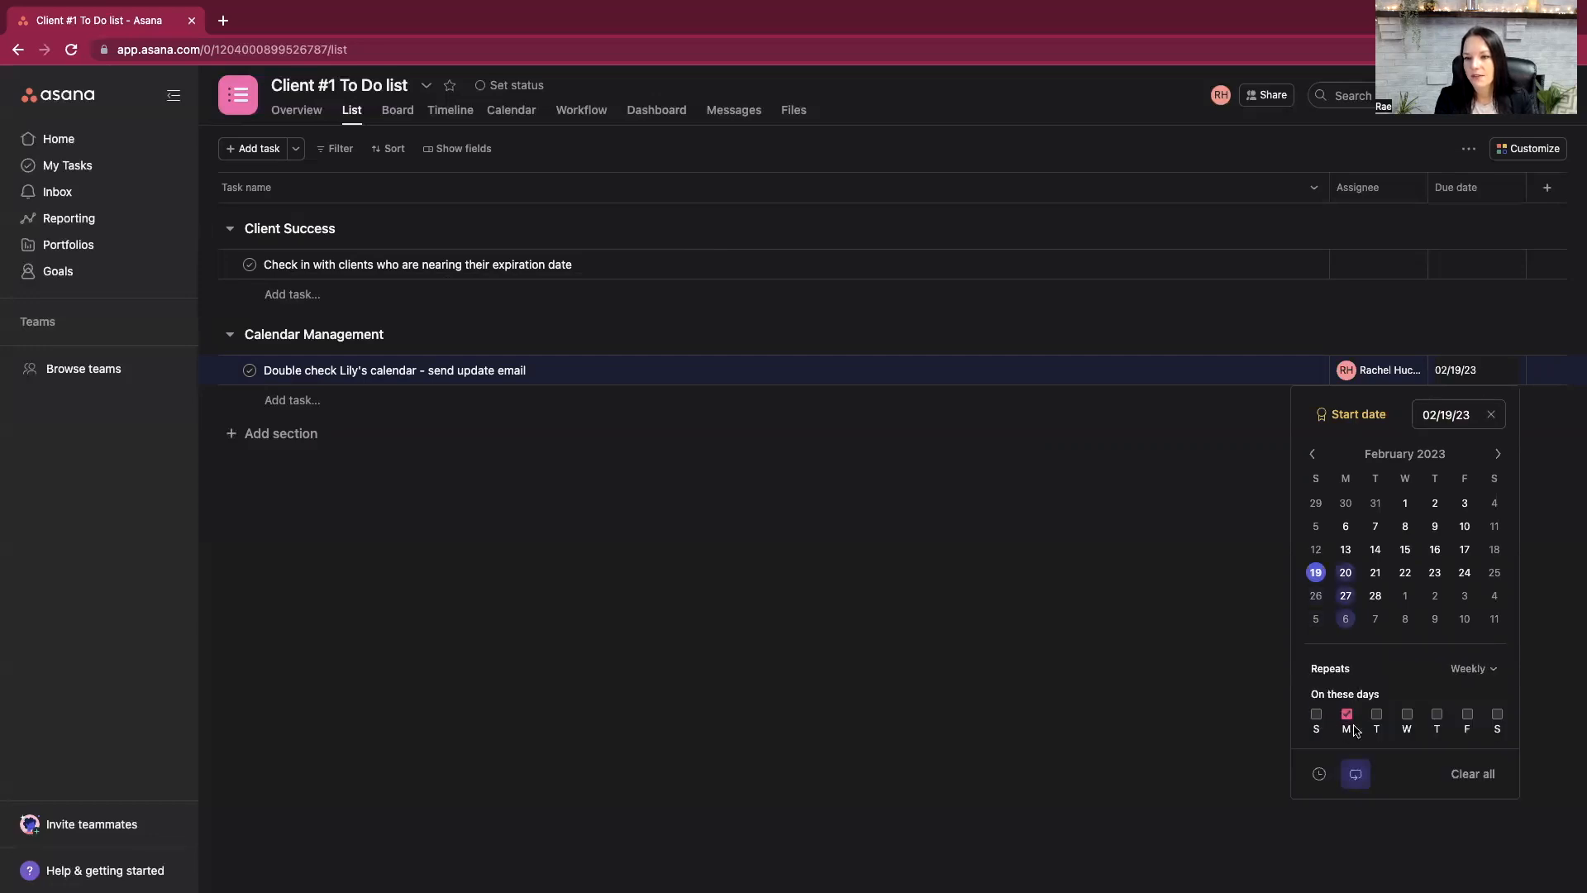
{"action": "left_click", "coordinate": [1536, 625]}
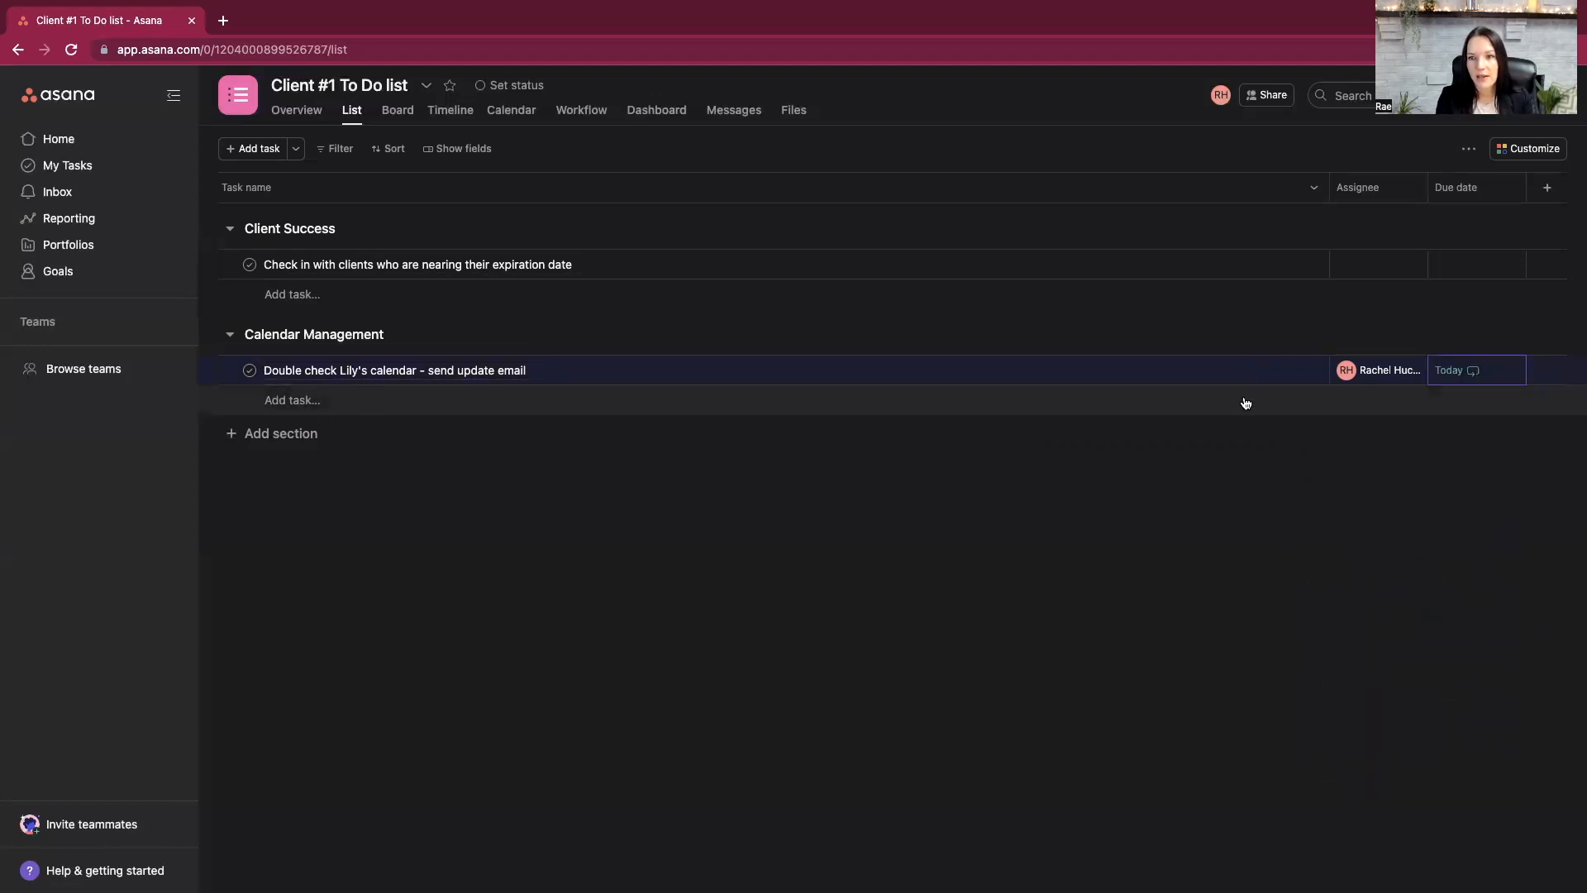
- Mark the current calendar-check task under Calendar Management as complete
{"action": "left_click", "coordinate": [248, 372]}
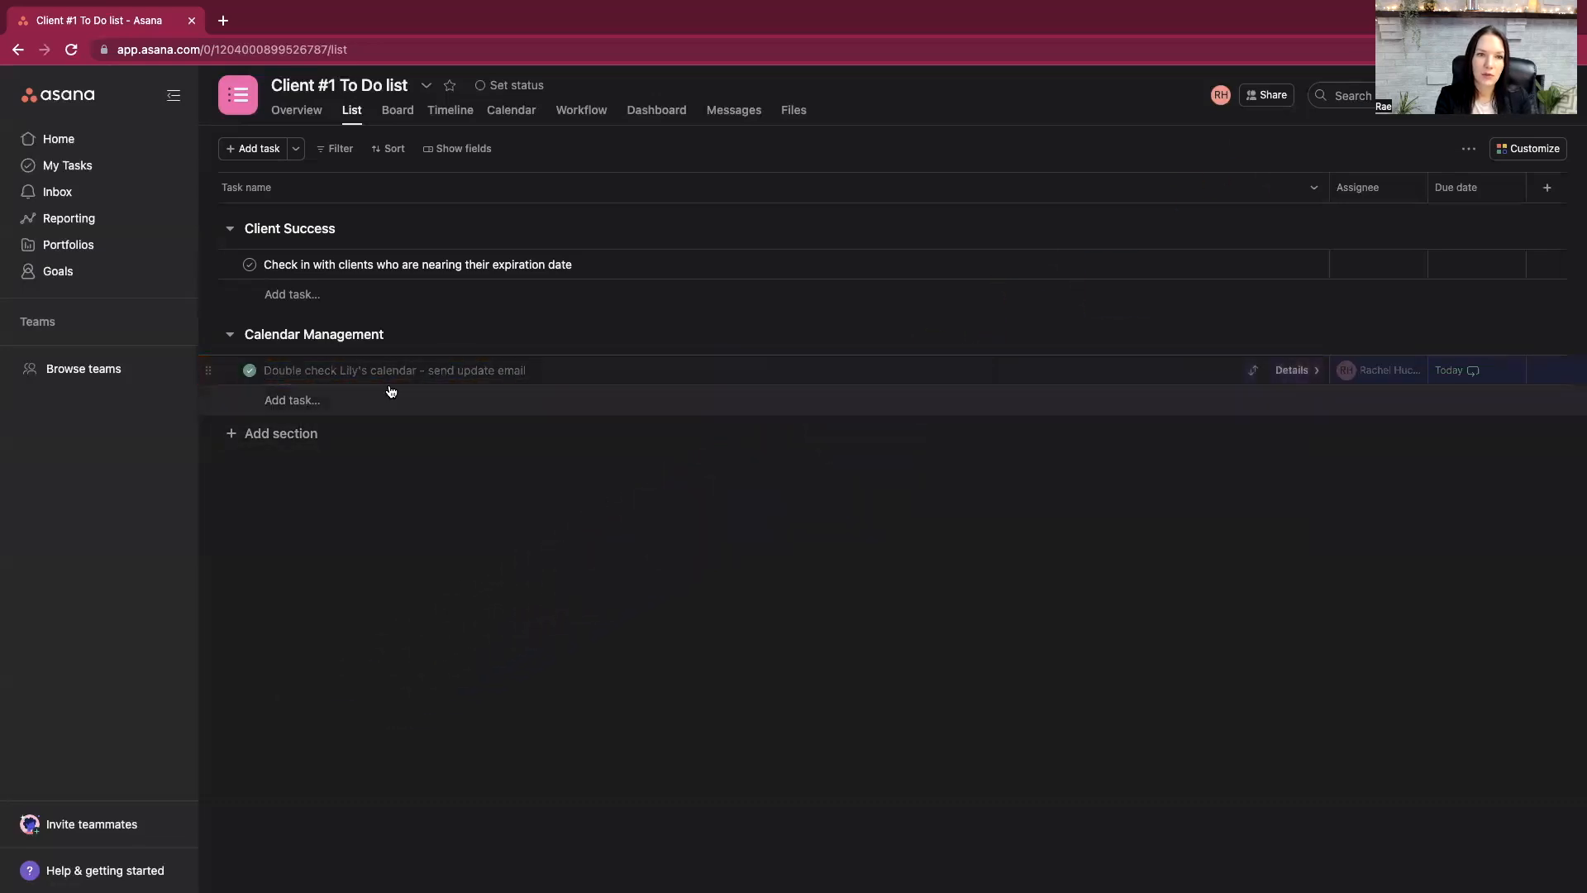
{"action": "left_click", "coordinate": [300, 400]}
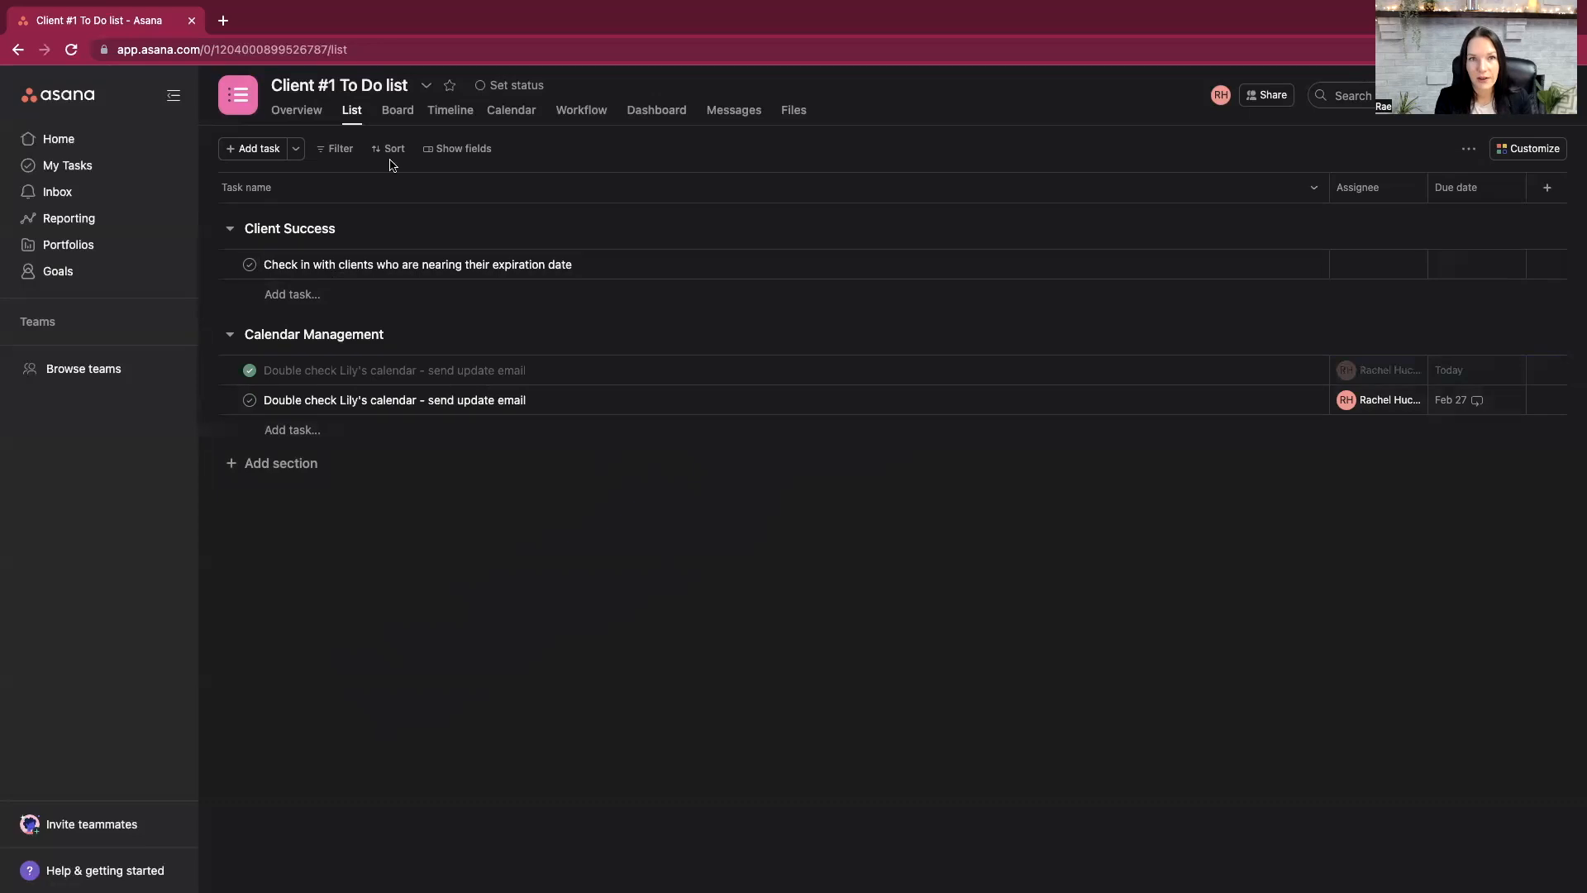
- Look through the project's Overview, Board, Timeline and Calendar views, checking the calendar up to March 2023
{"action": "left_click", "coordinate": [307, 114]}
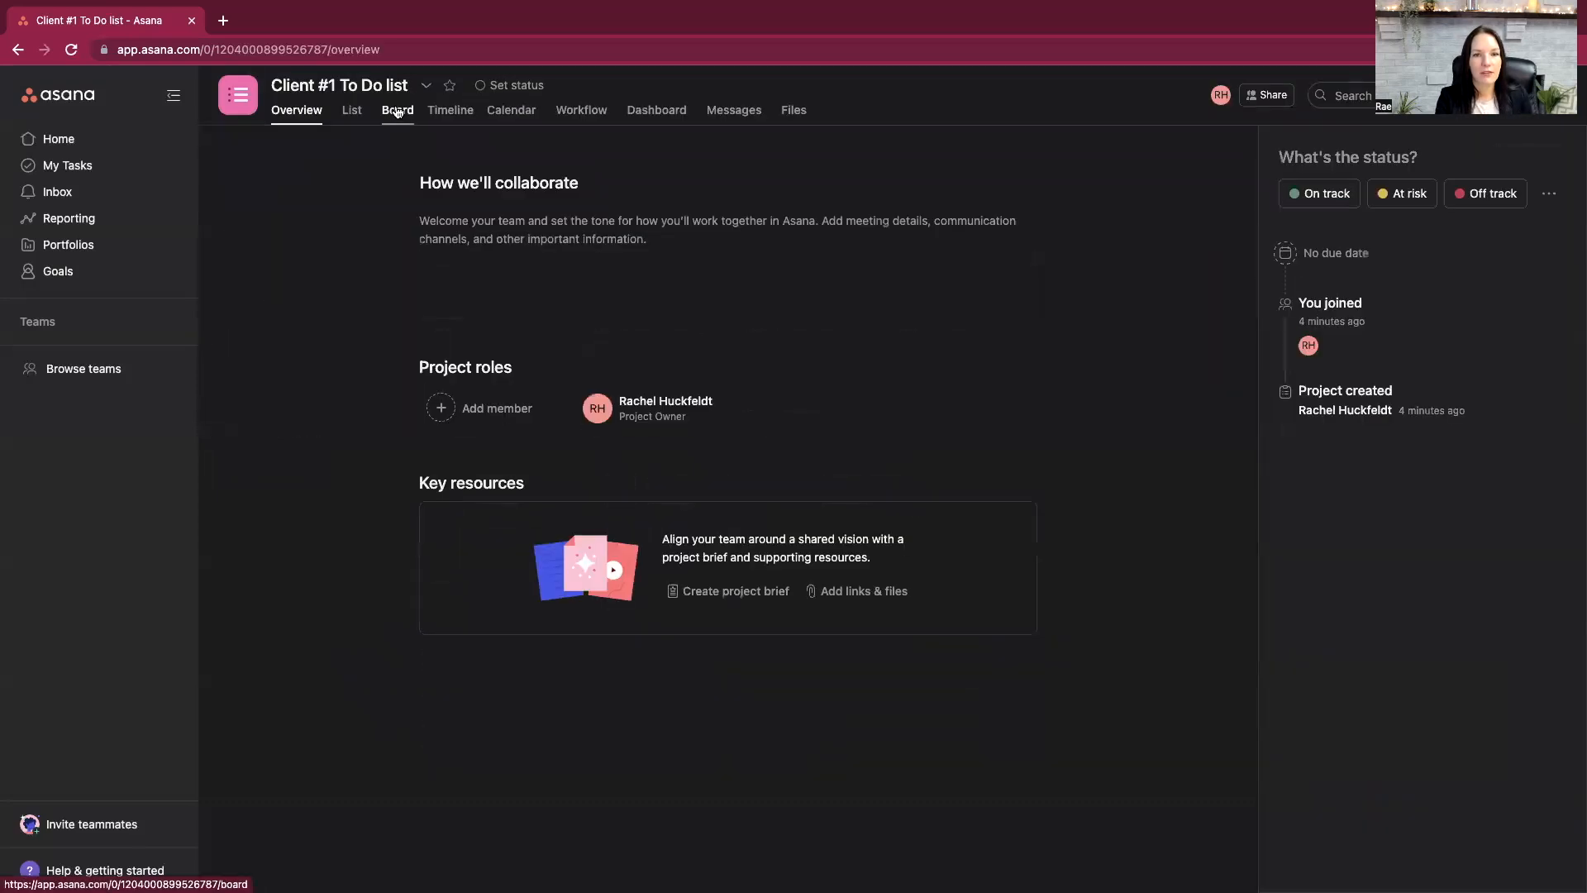
{"action": "left_click", "coordinate": [399, 115]}
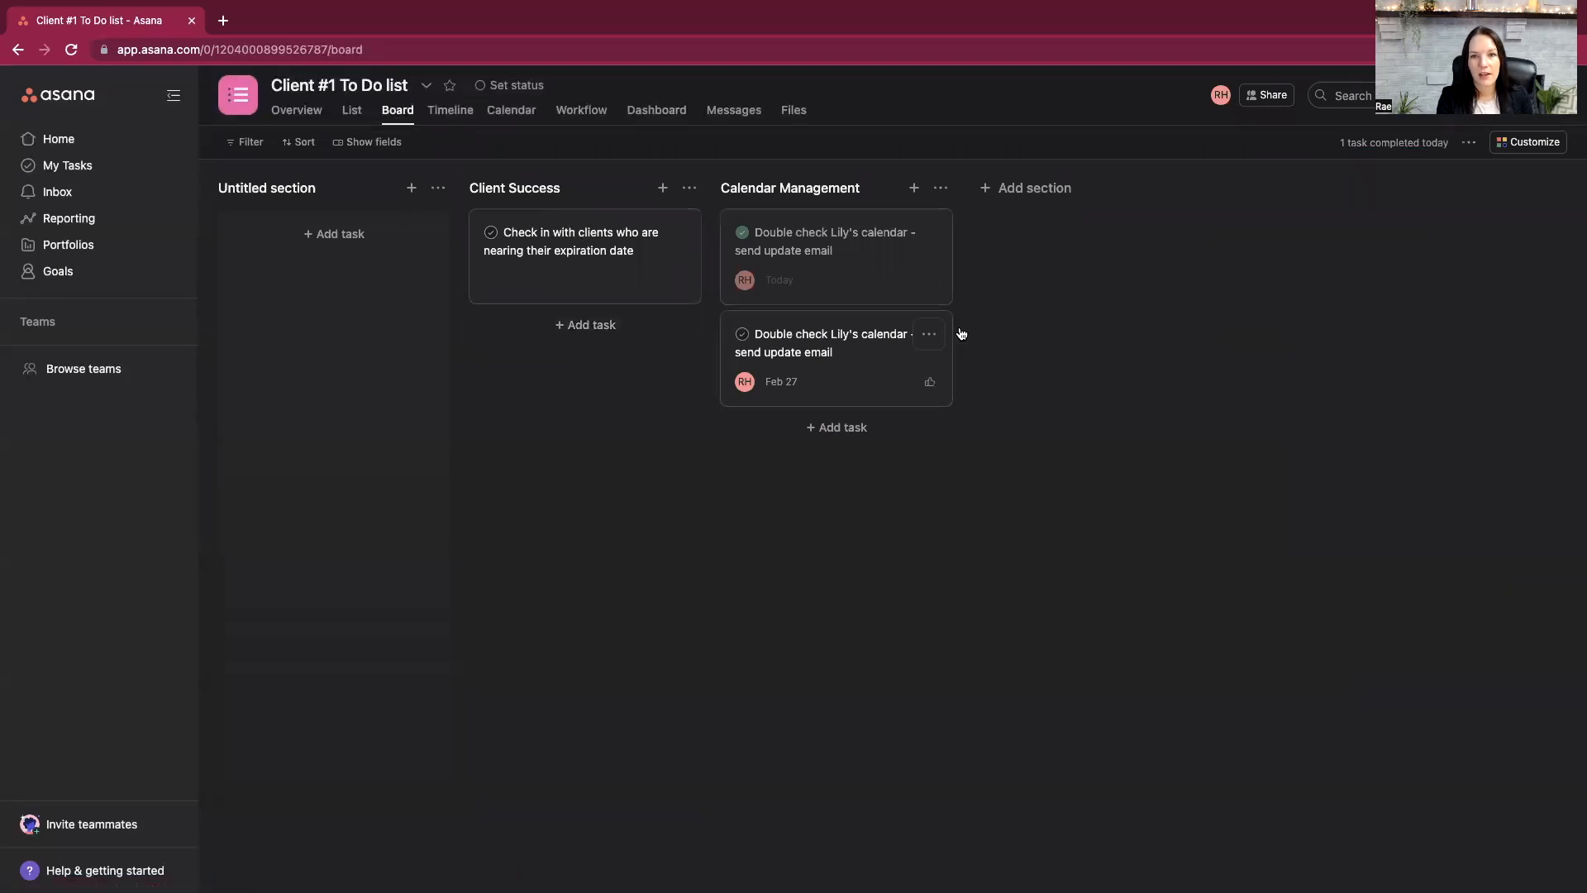
{"action": "left_click", "coordinate": [456, 113]}
{"action": "left_click", "coordinate": [510, 115]}
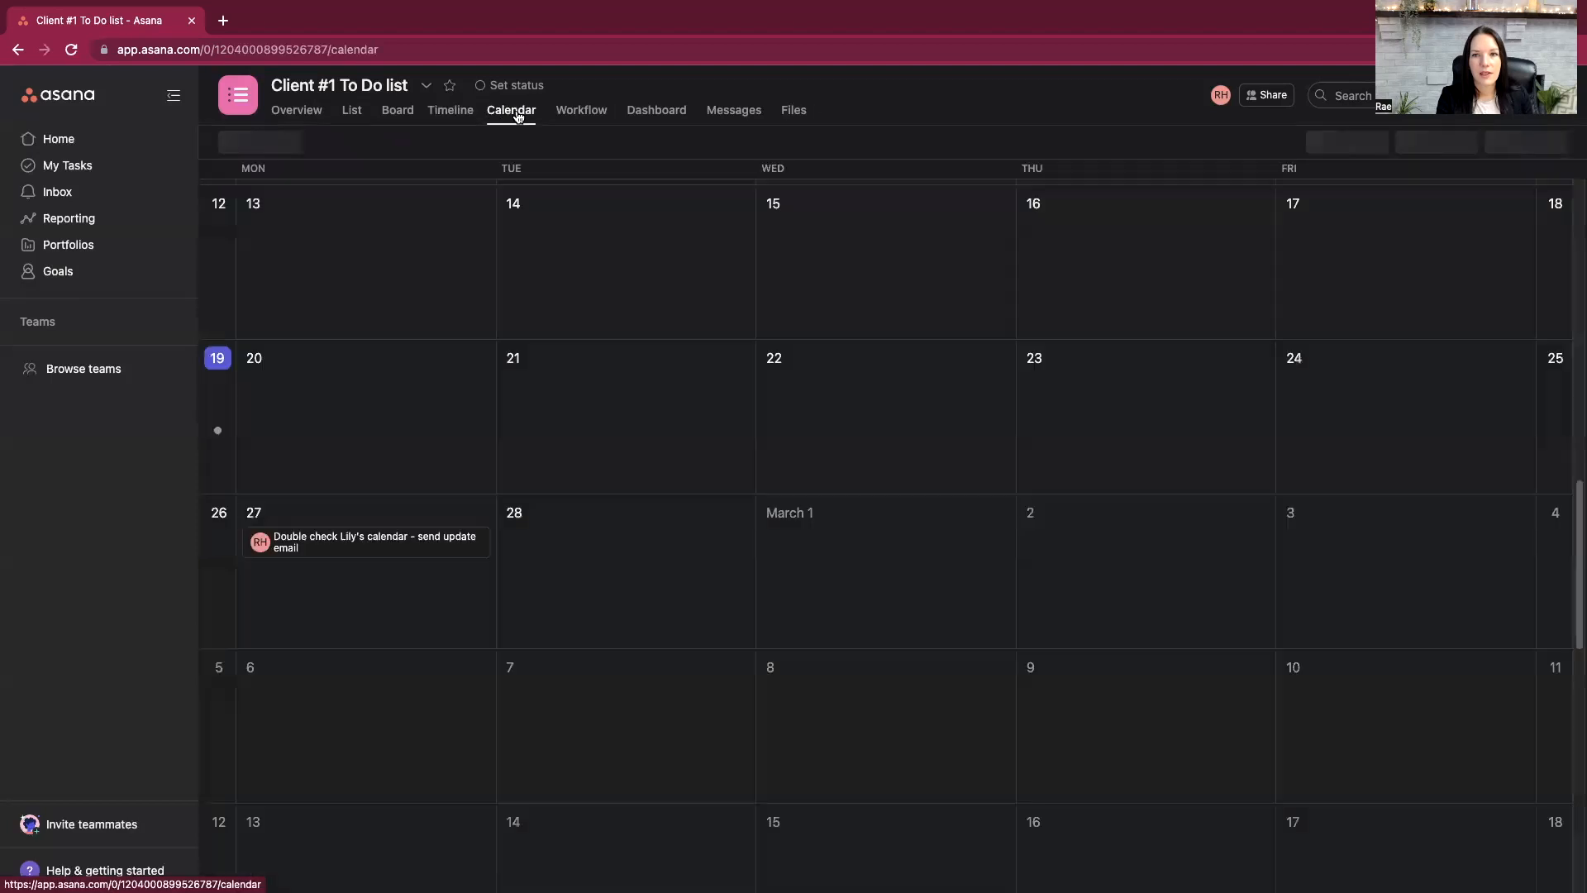
{"action": "scroll", "coordinate": [436, 423], "scroll_direction": "down", "scroll_amount": 2}
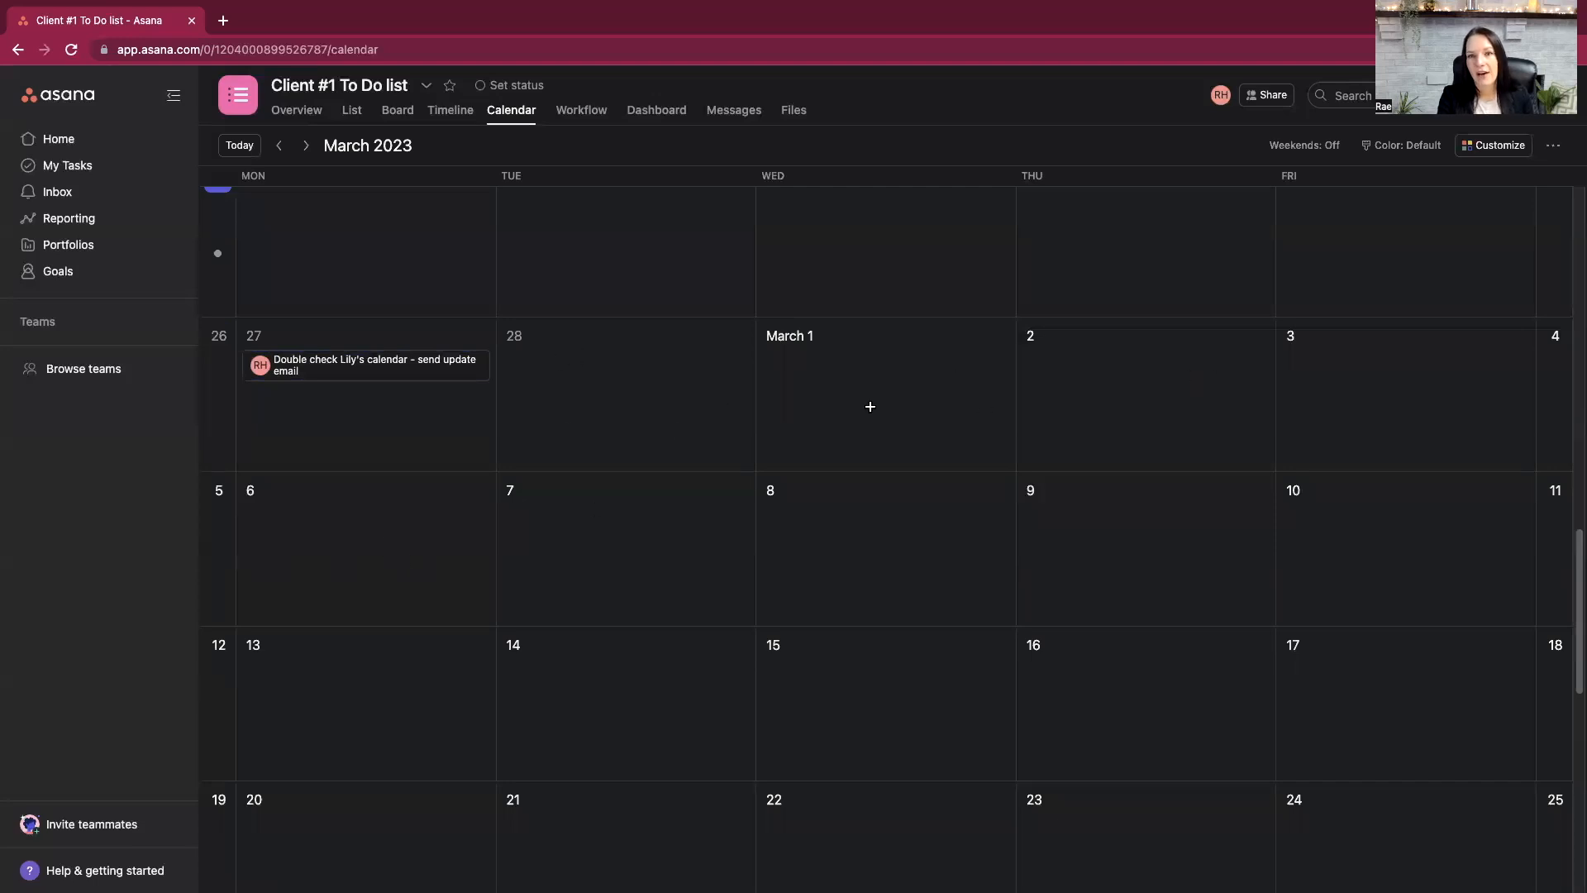
- Review the project calendar's February and March weeks and the Workflow view, and return to the project's task list
{"action": "scroll", "coordinate": [631, 425], "scroll_direction": "up", "scroll_amount": 4}
{"action": "scroll", "coordinate": [626, 397], "scroll_direction": "down", "scroll_amount": 1}
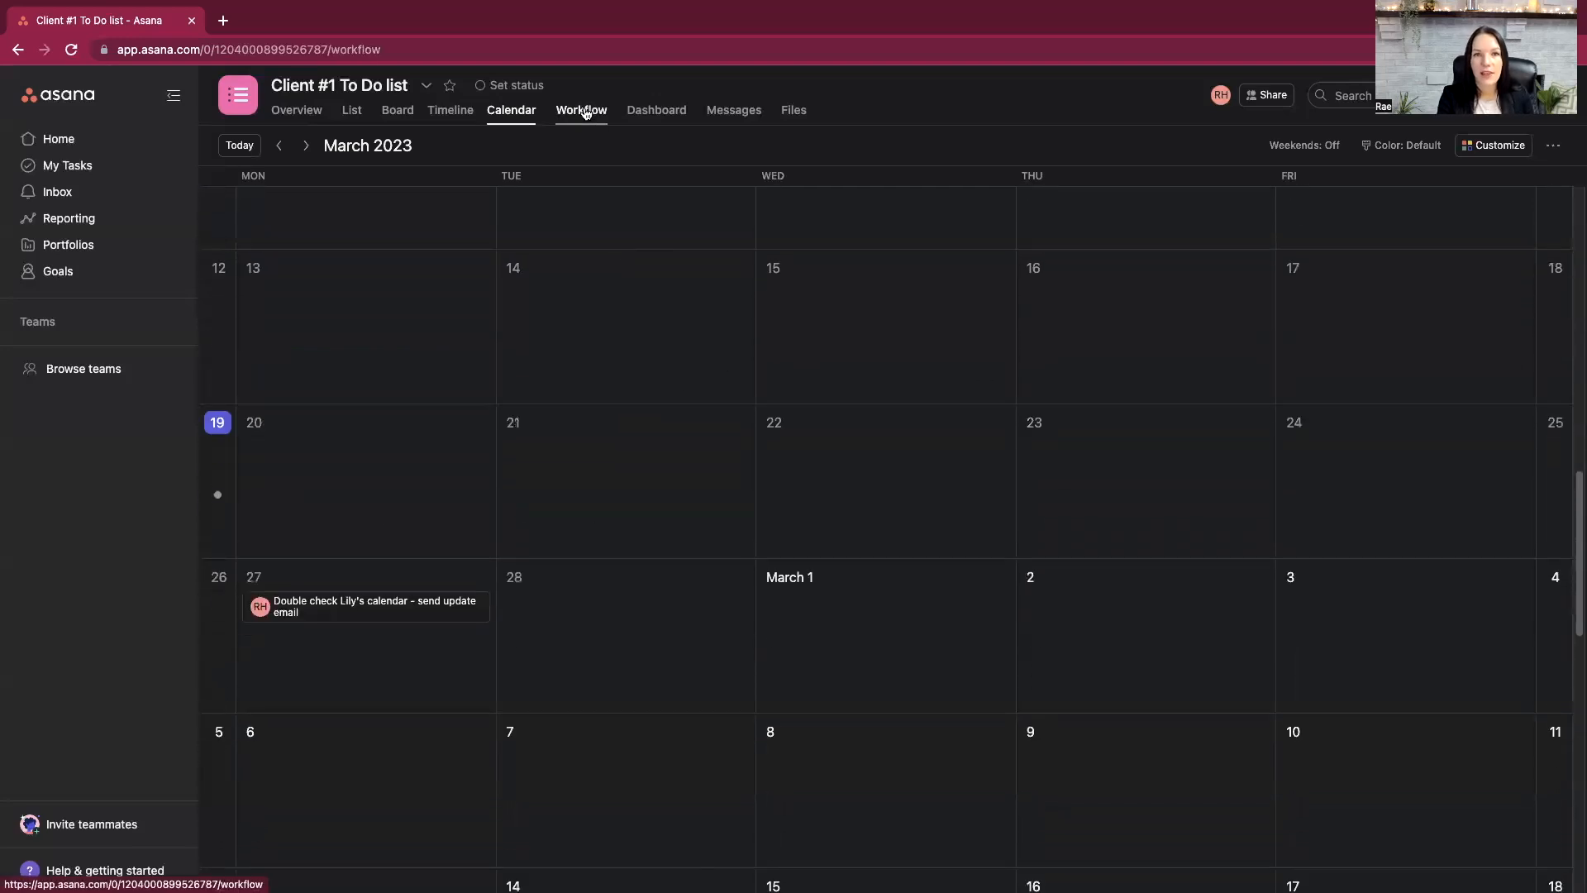
{"action": "left_click", "coordinate": [583, 110]}
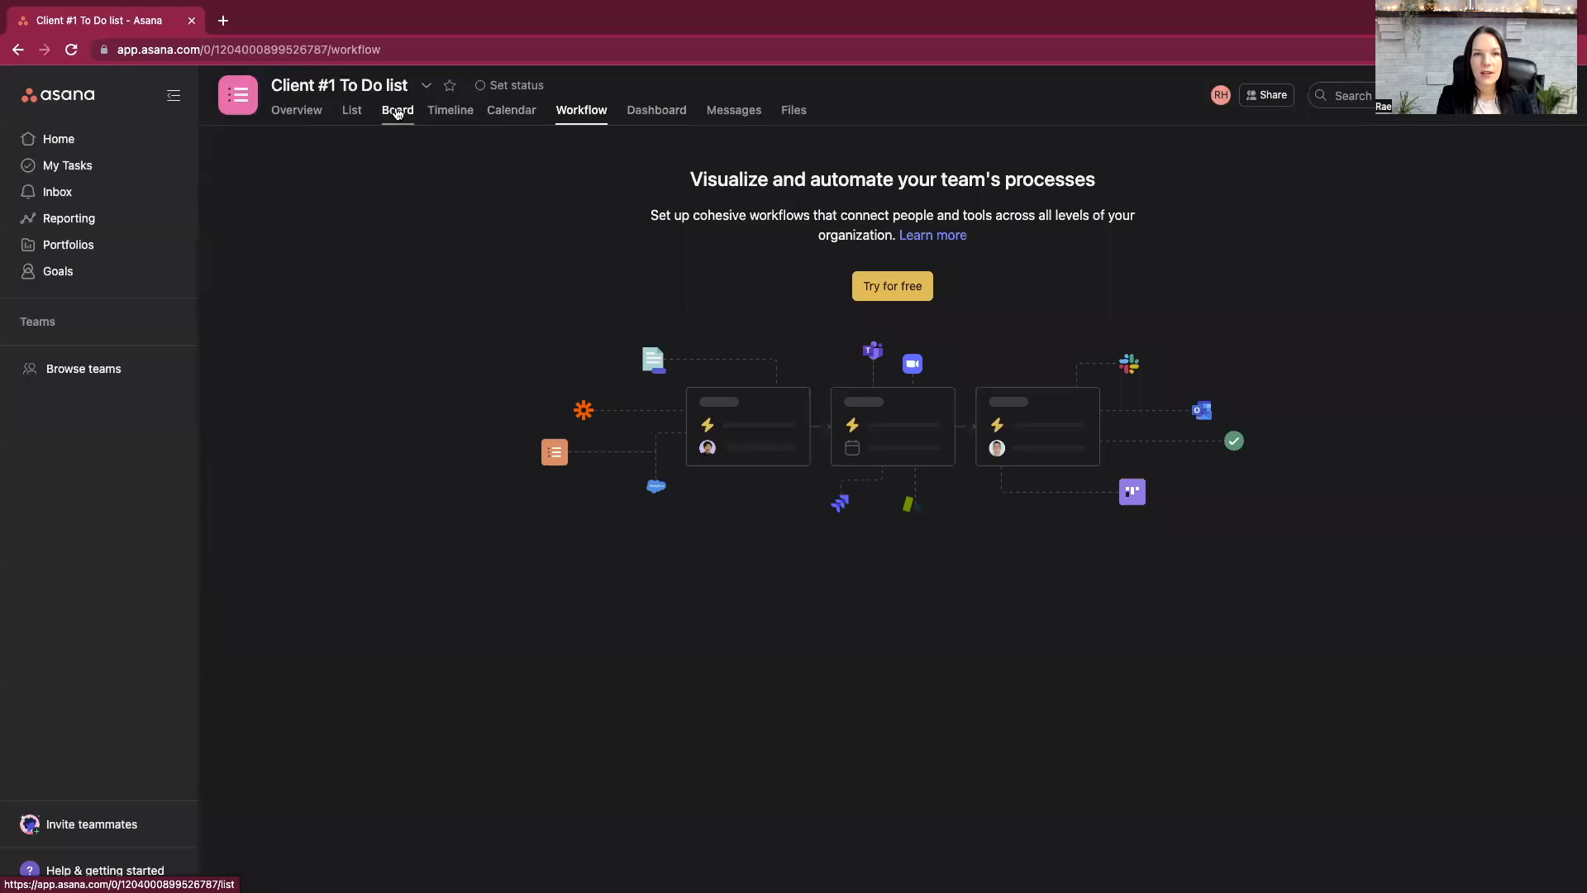
{"action": "left_click", "coordinate": [353, 112]}
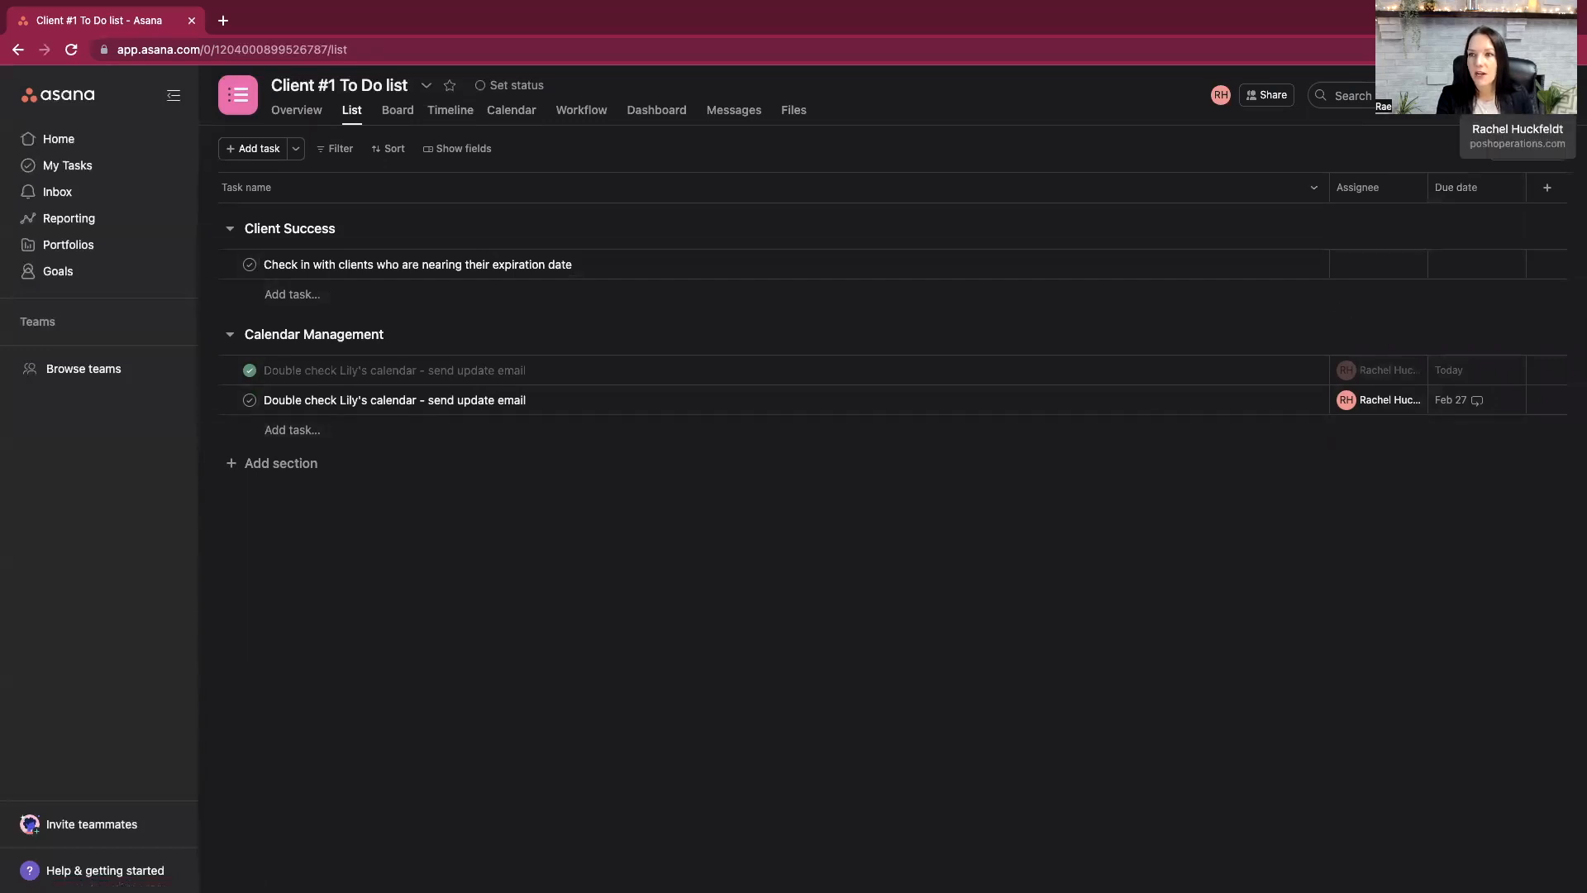
- Create a new team in the organization, entering the account owner's short first name as the team name
{"action": "left_click", "coordinate": [1555, 95]}
{"action": "mouse_move", "coordinate": [1535, 237]}
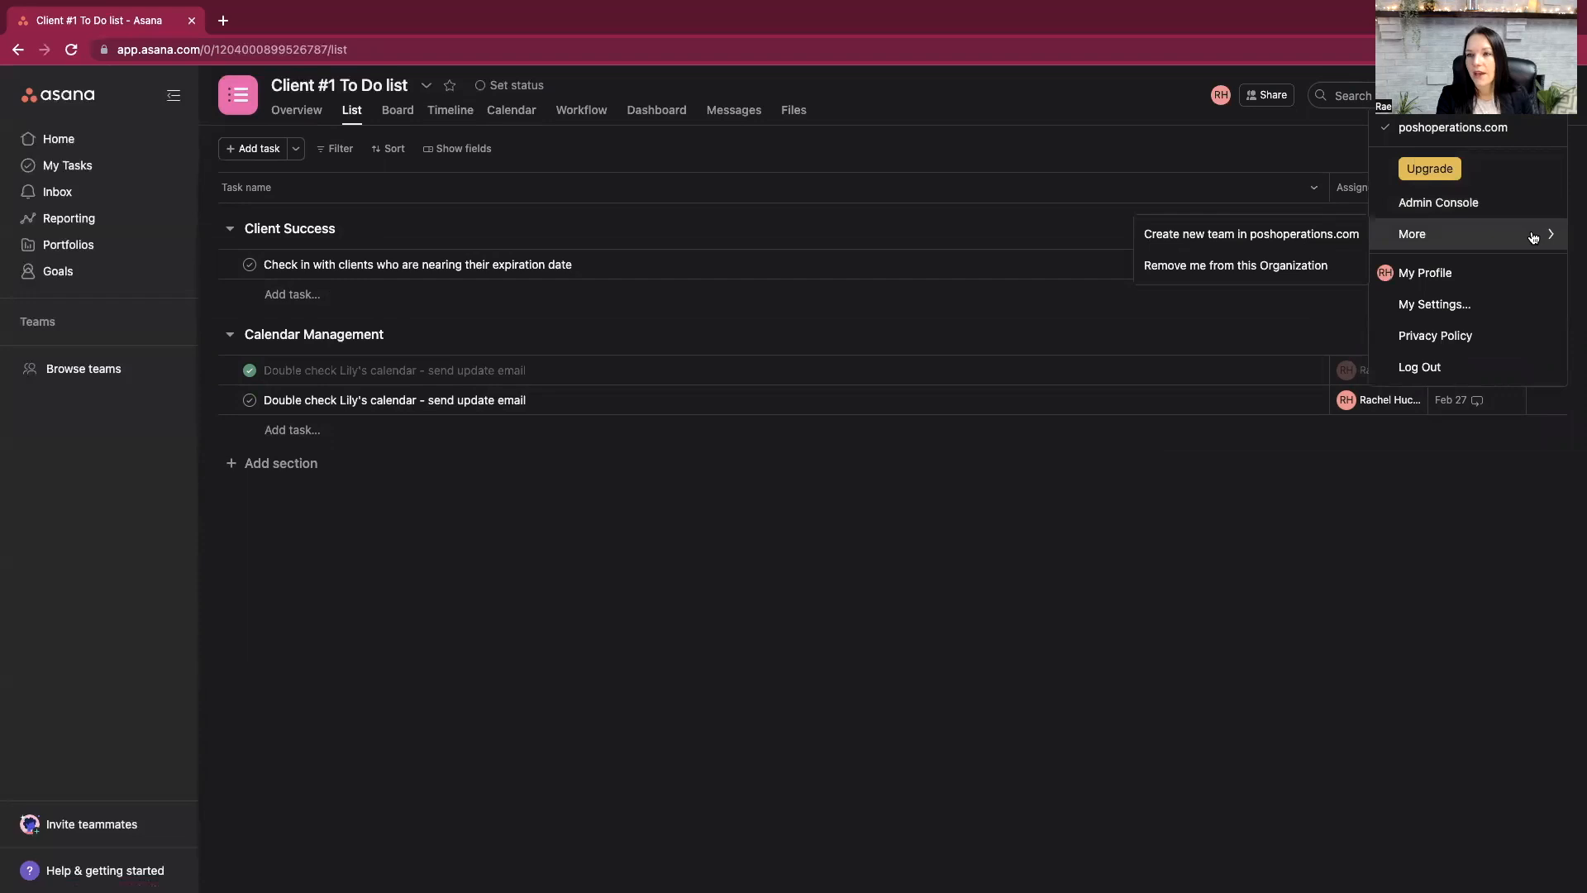
{"action": "left_click", "coordinate": [1289, 244]}
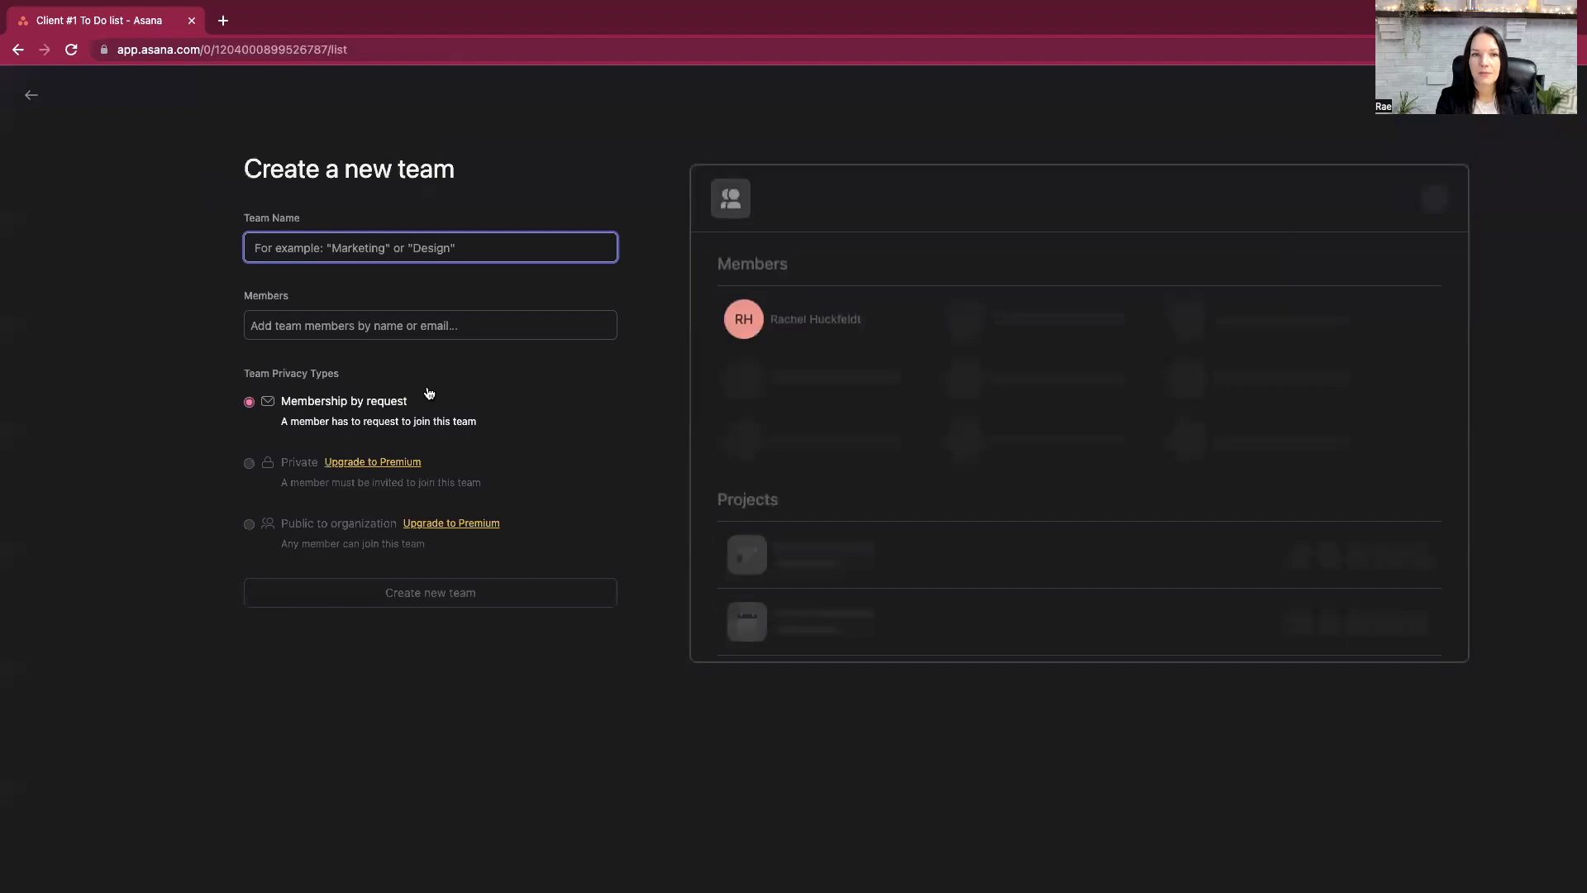
{"action": "type", "text": "Rae"}
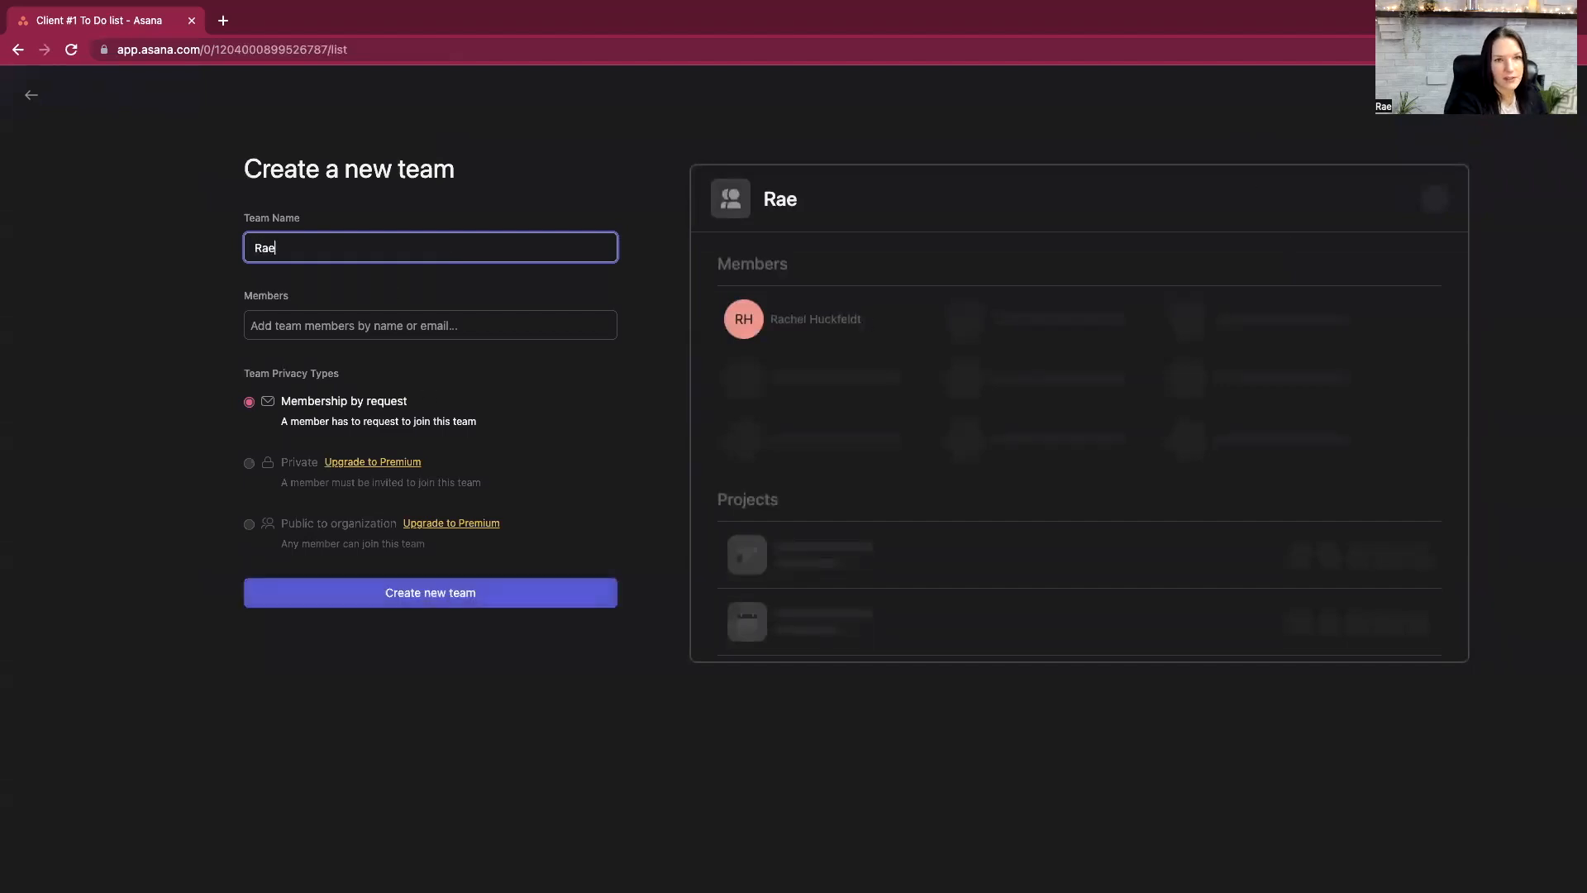
{"action": "left_click", "coordinate": [430, 593]}
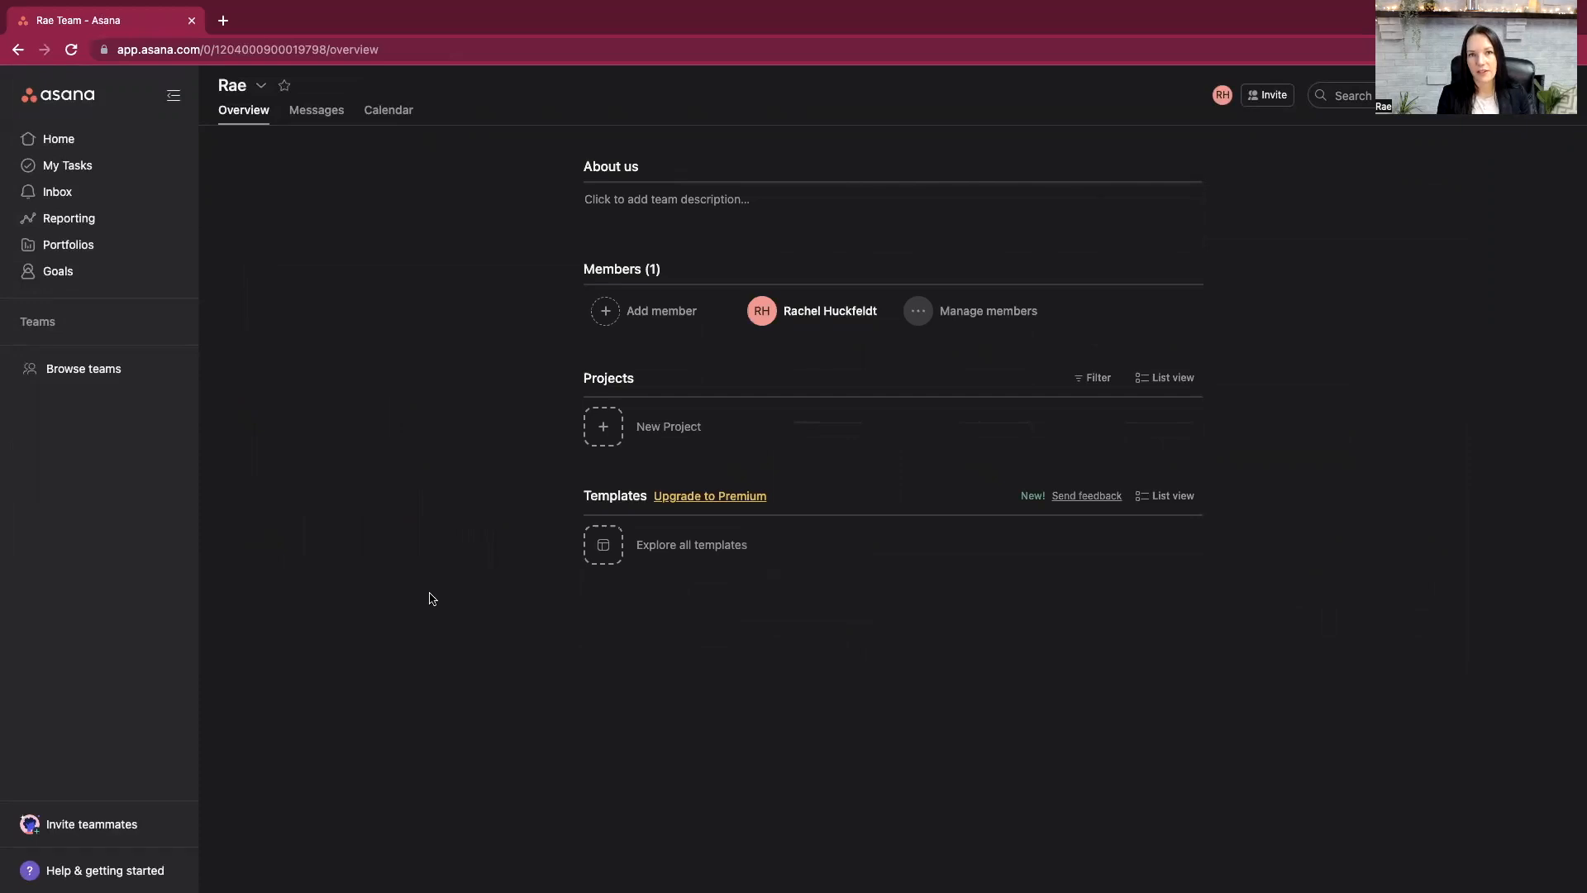
- Review the upcoming, overdue and completed tasks under My Priorities on the Home page
{"action": "left_click", "coordinate": [62, 140]}
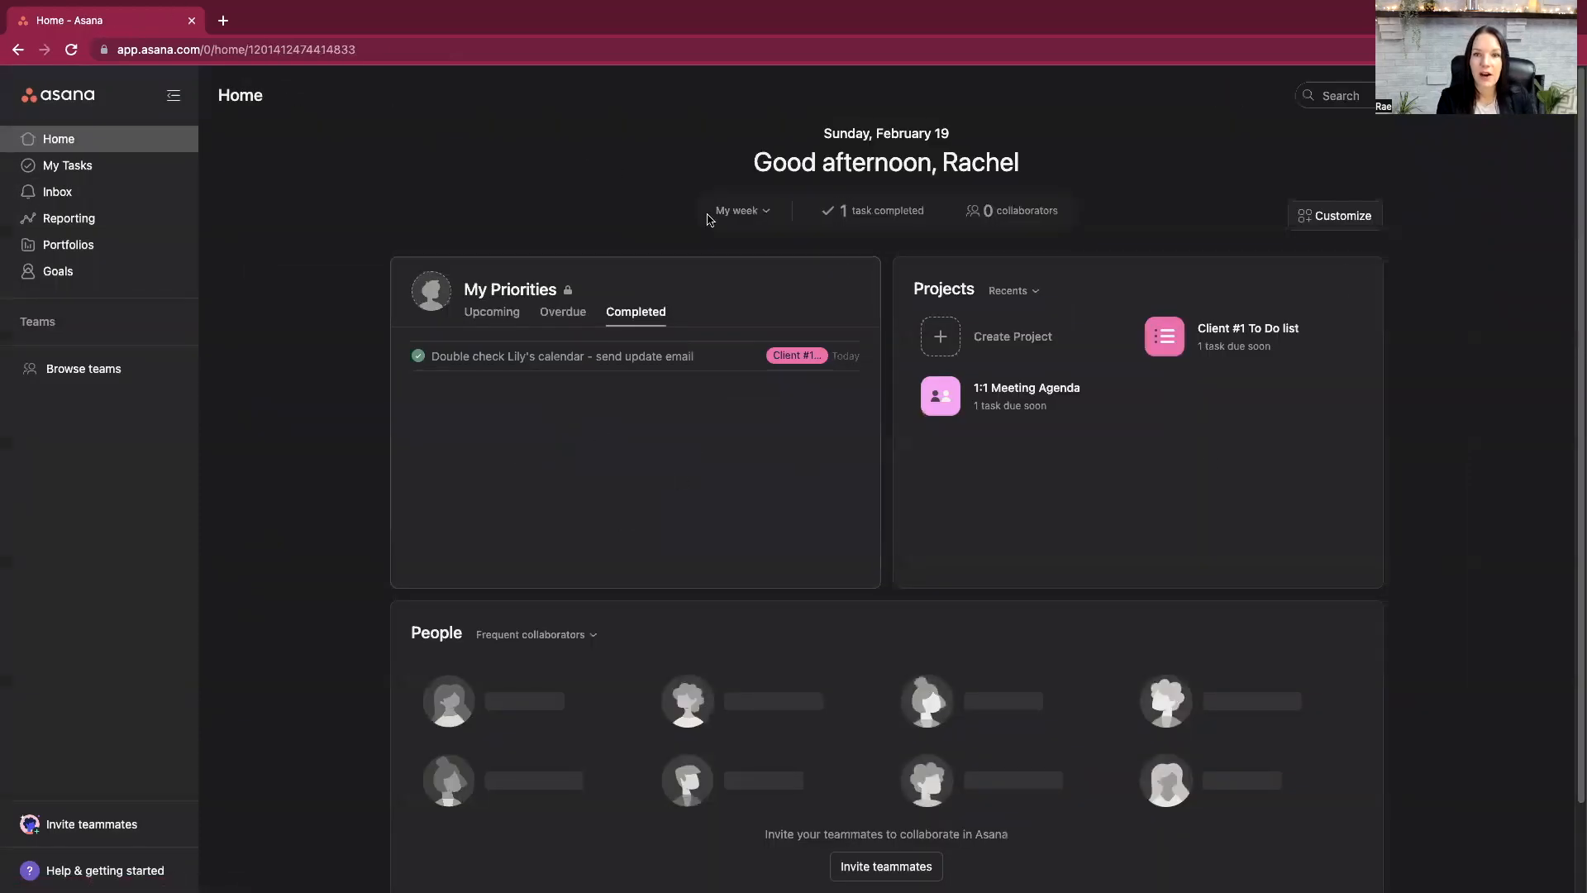
{"action": "scroll", "coordinate": [1204, 489], "scroll_direction": "down", "scroll_amount": 1}
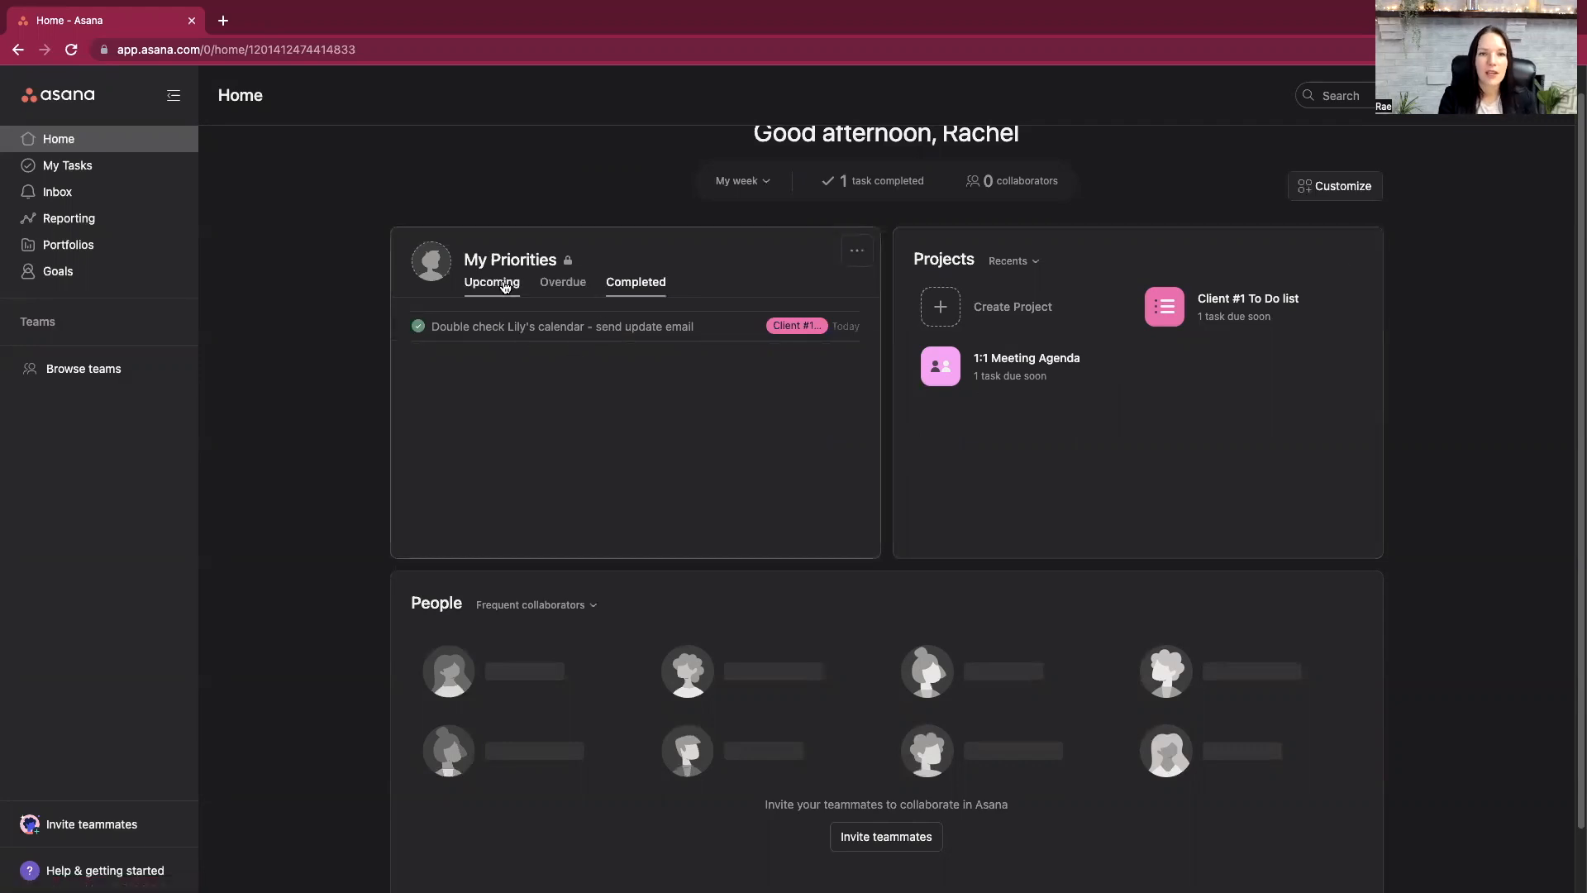
{"action": "left_click", "coordinate": [502, 285]}
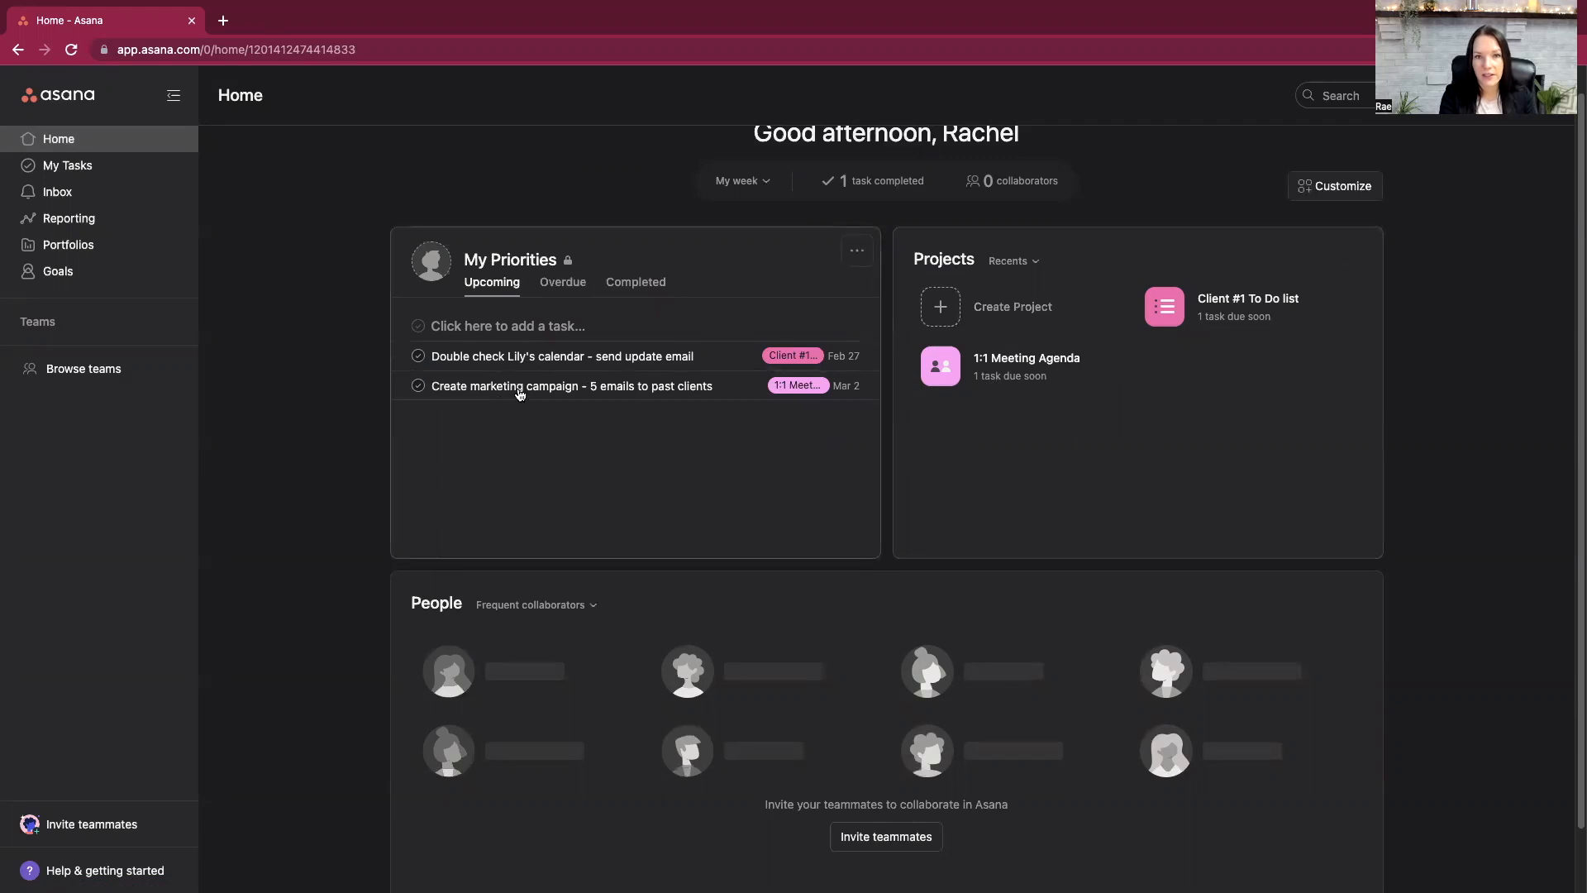
{"action": "left_click", "coordinate": [564, 284]}
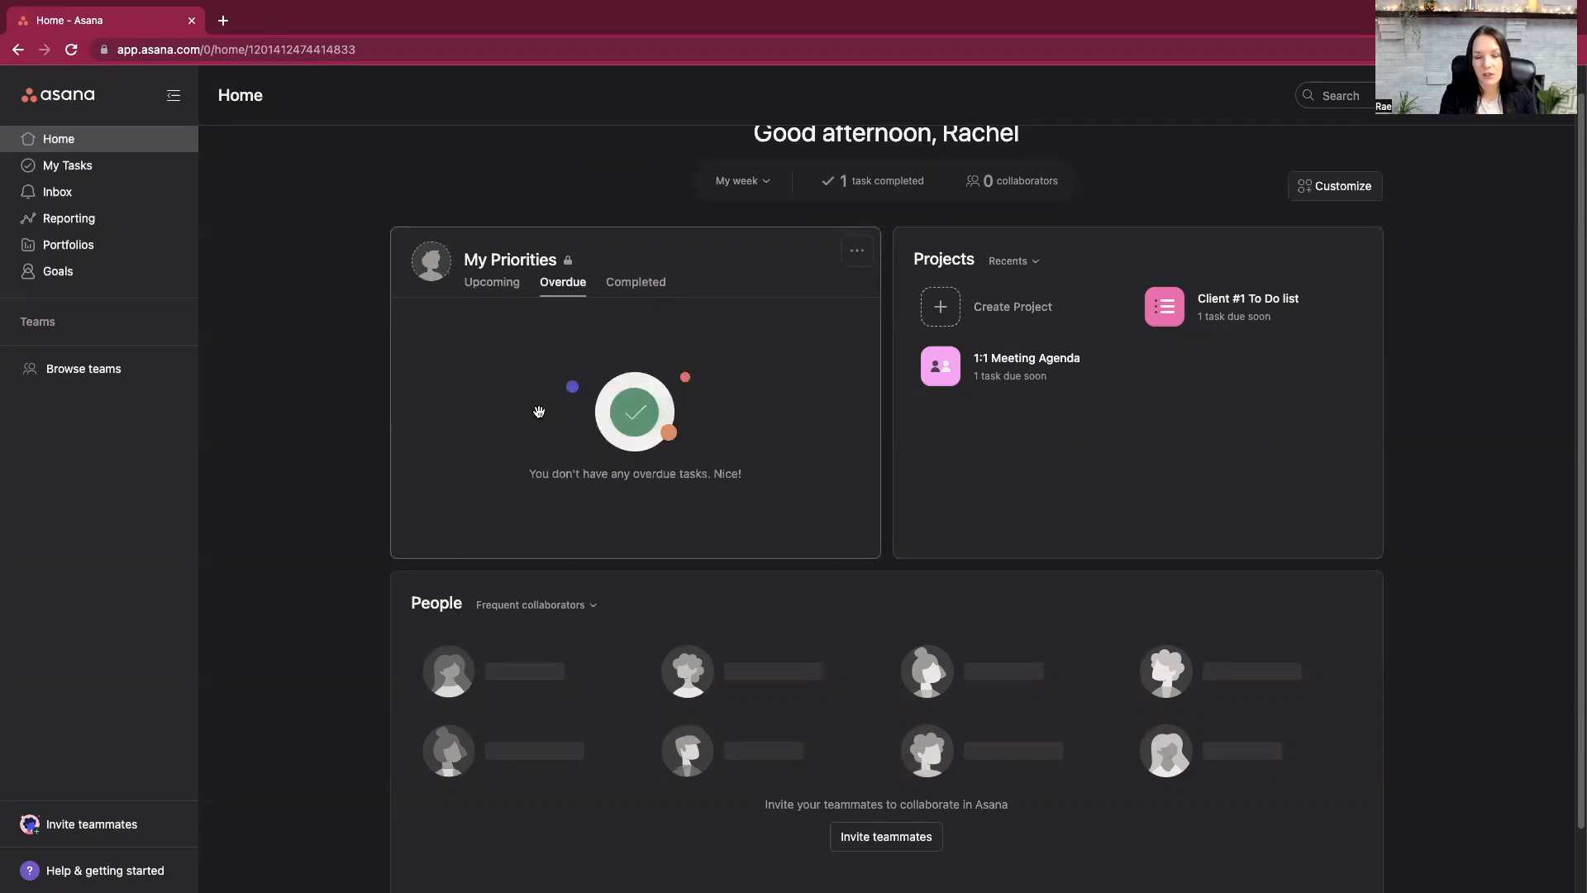
{"action": "left_click", "coordinate": [638, 283]}
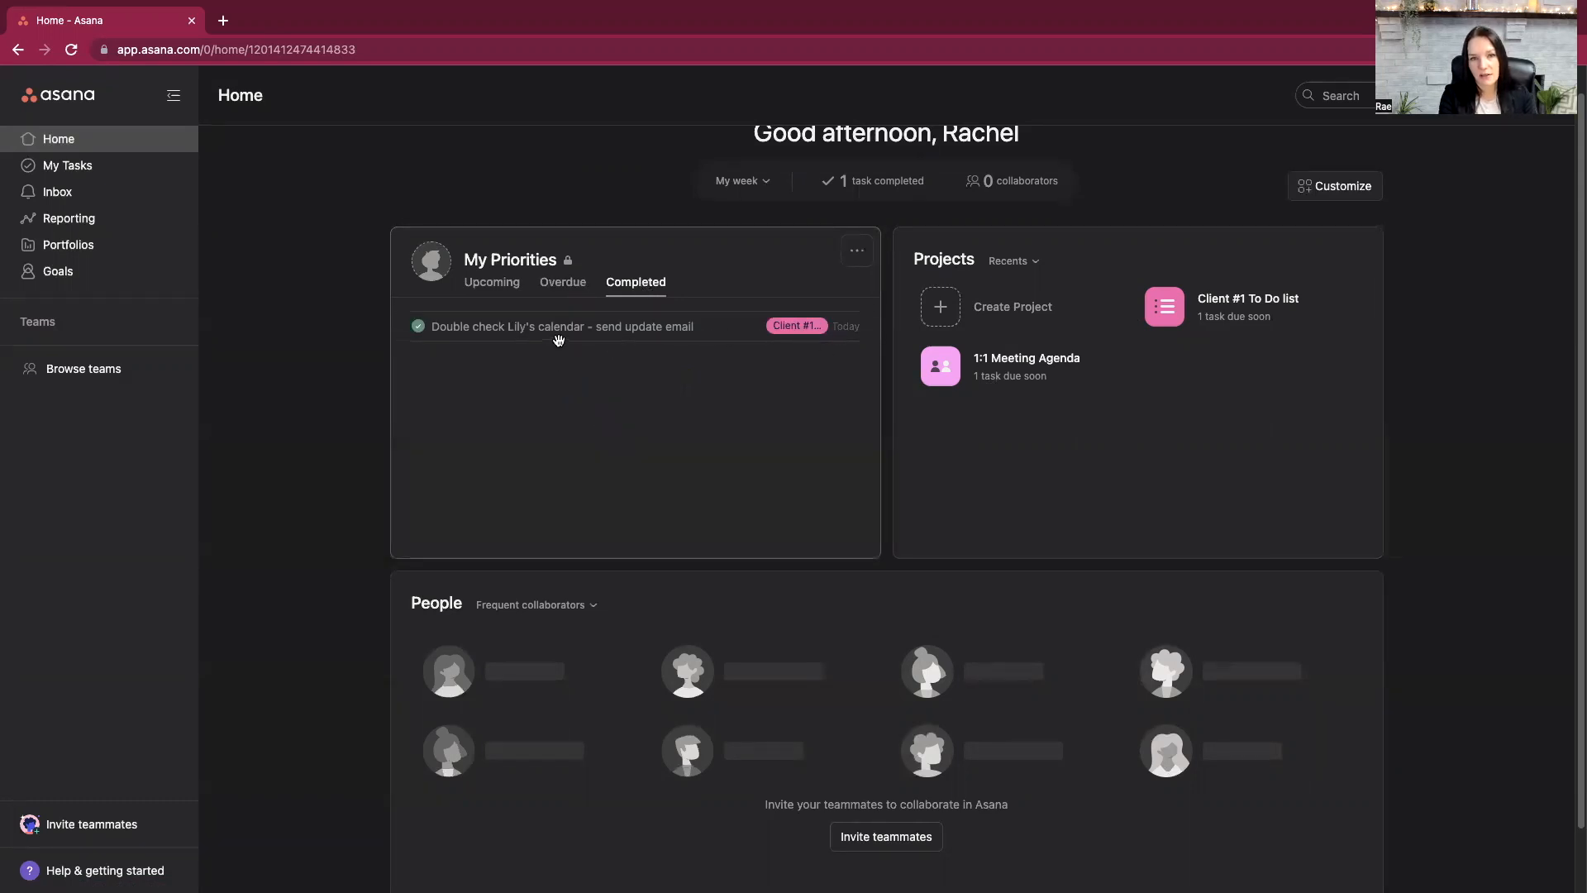
- Review My Tasks as a list and as a calendar, advancing the calendar to the week of February 27
{"action": "left_click", "coordinate": [121, 167]}
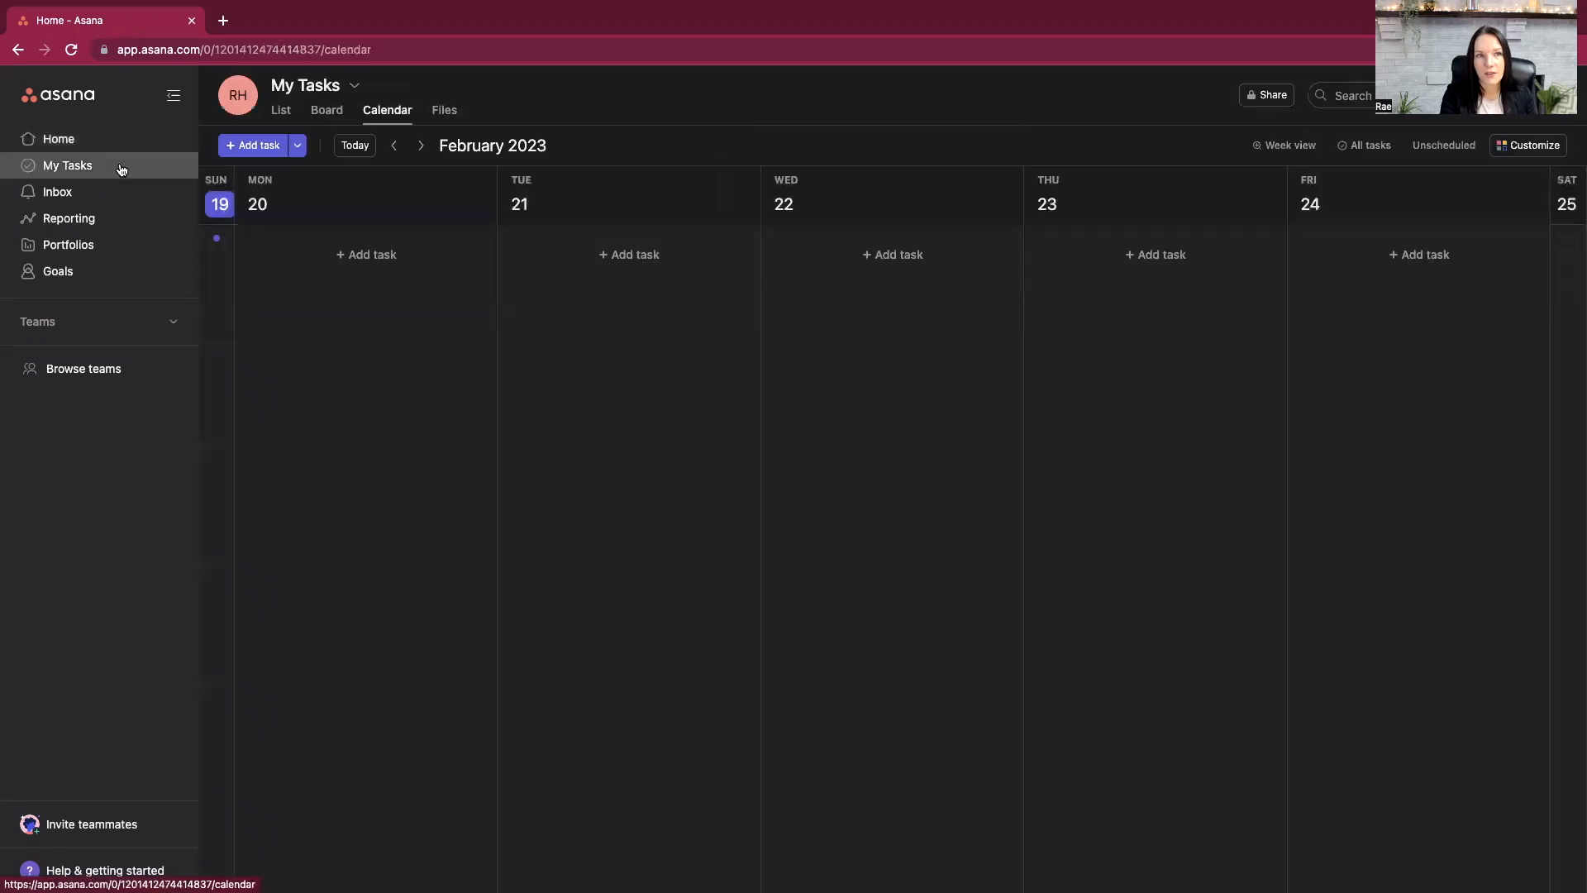
{"action": "left_click", "coordinate": [281, 110]}
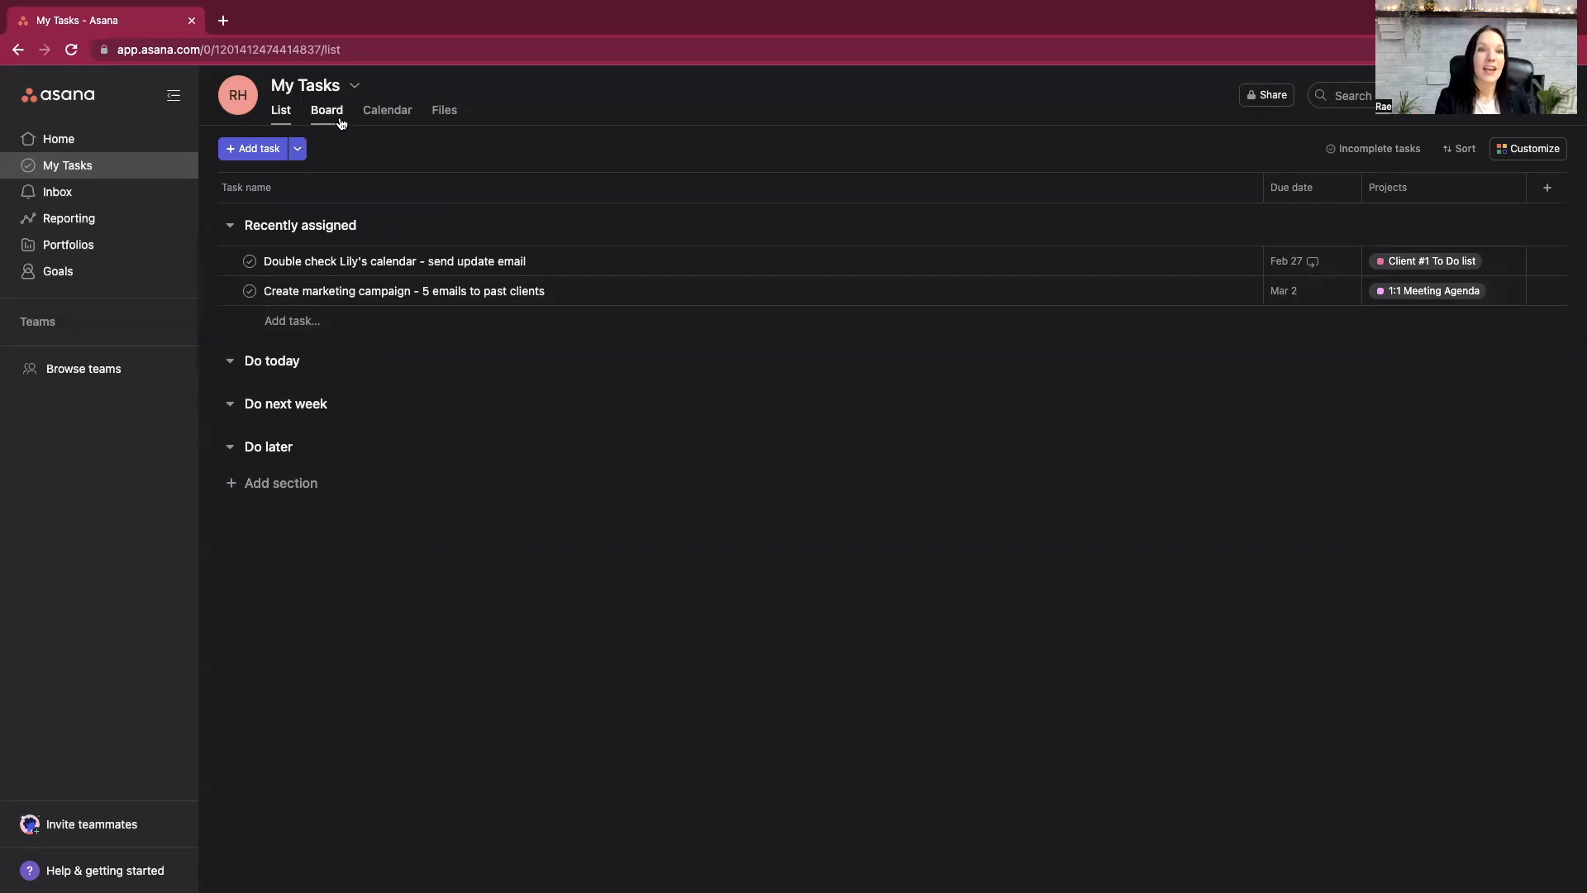
{"action": "left_click", "coordinate": [387, 113]}
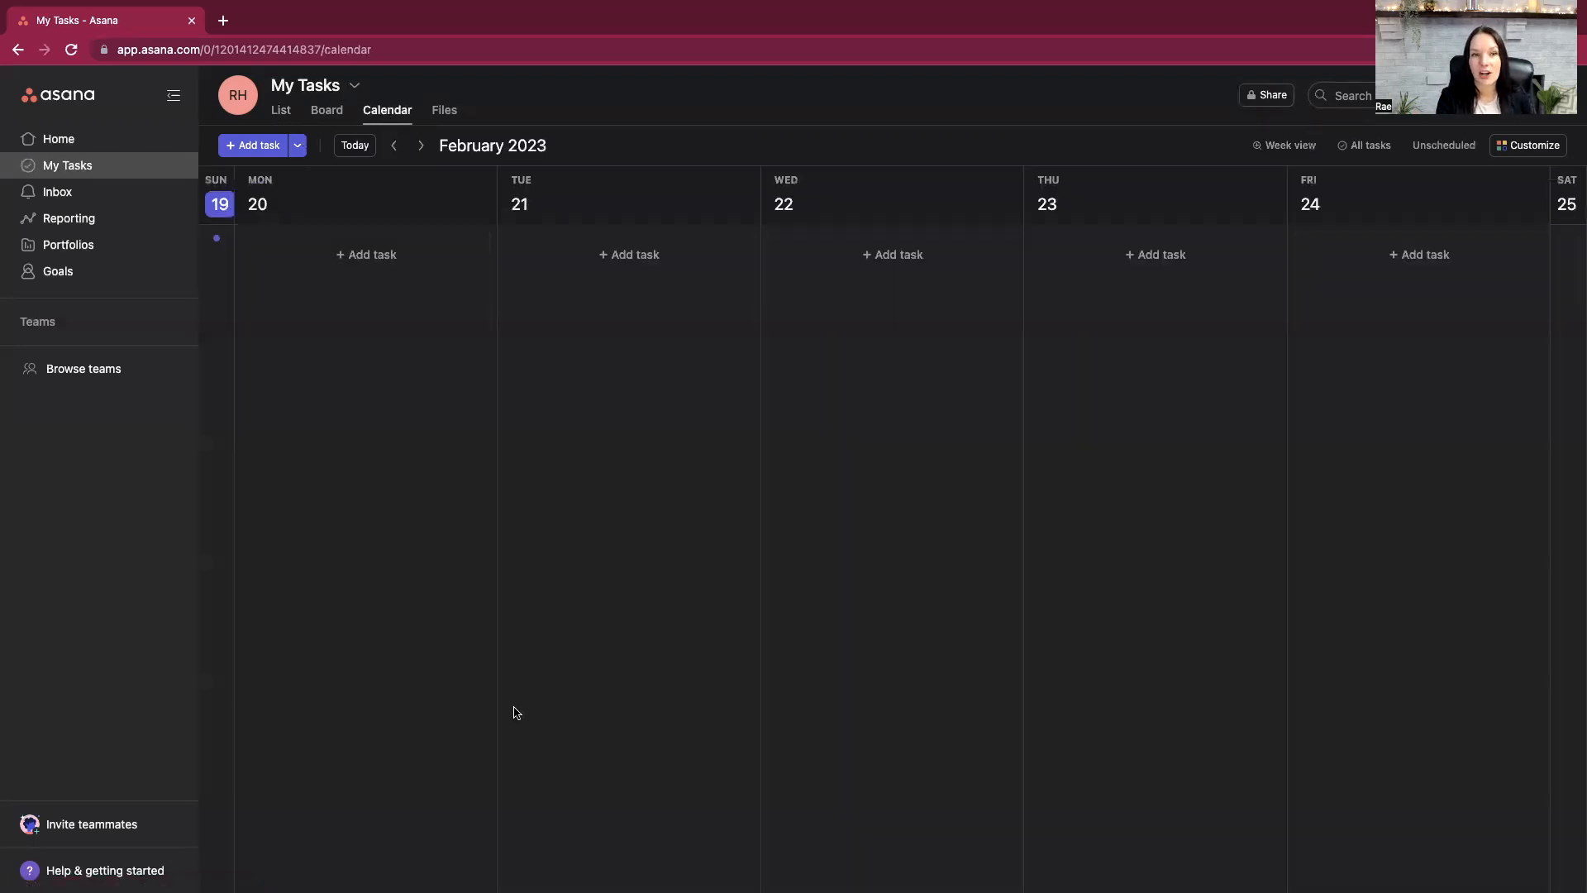
{"action": "left_click", "coordinate": [420, 145]}
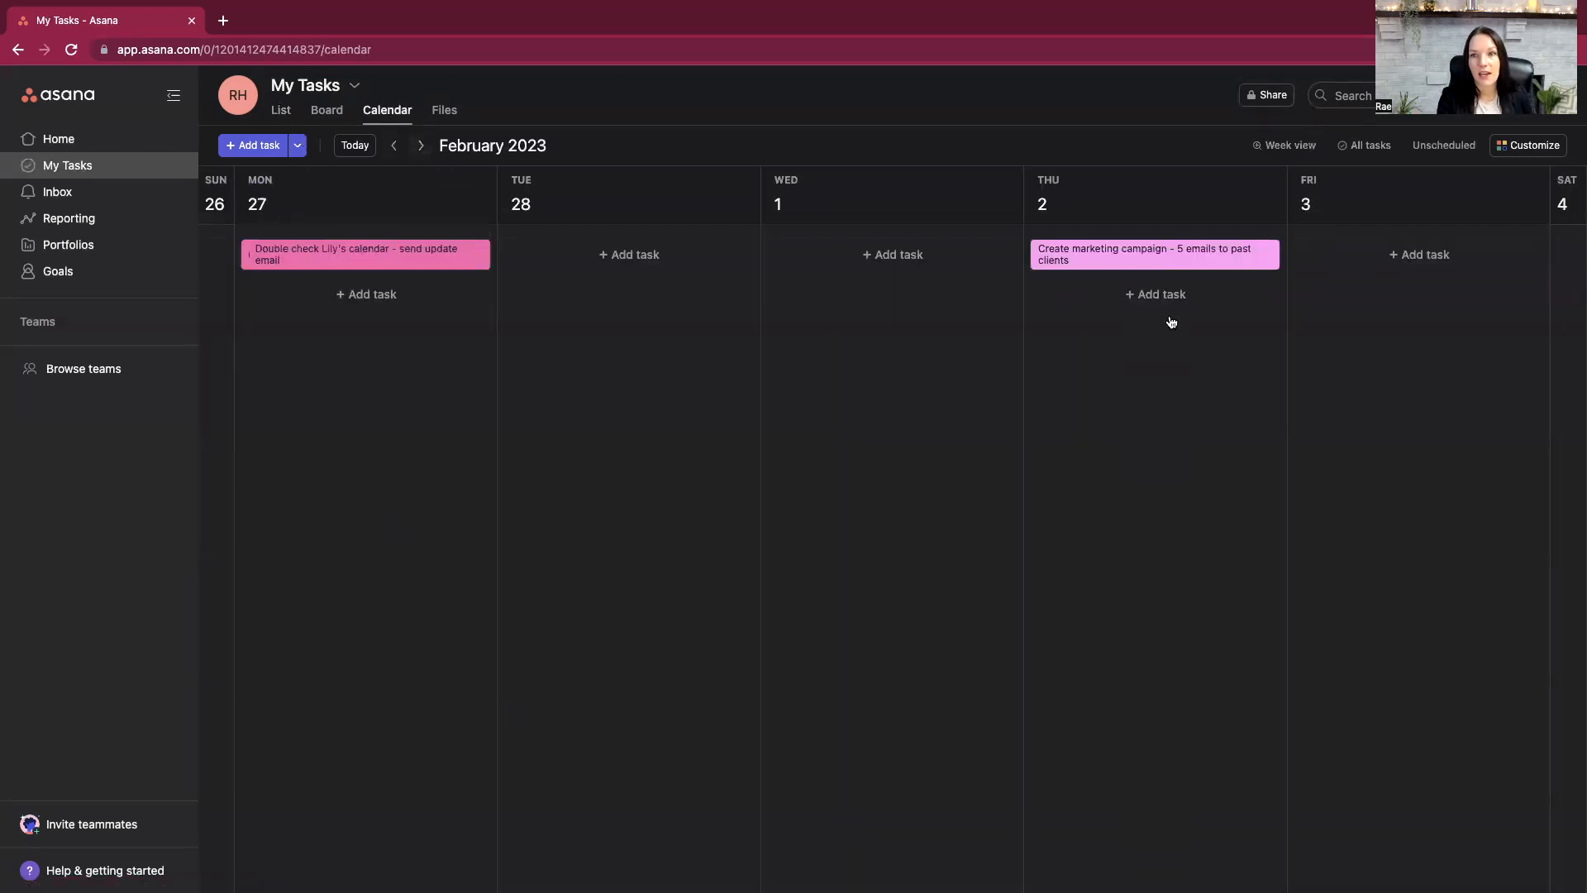